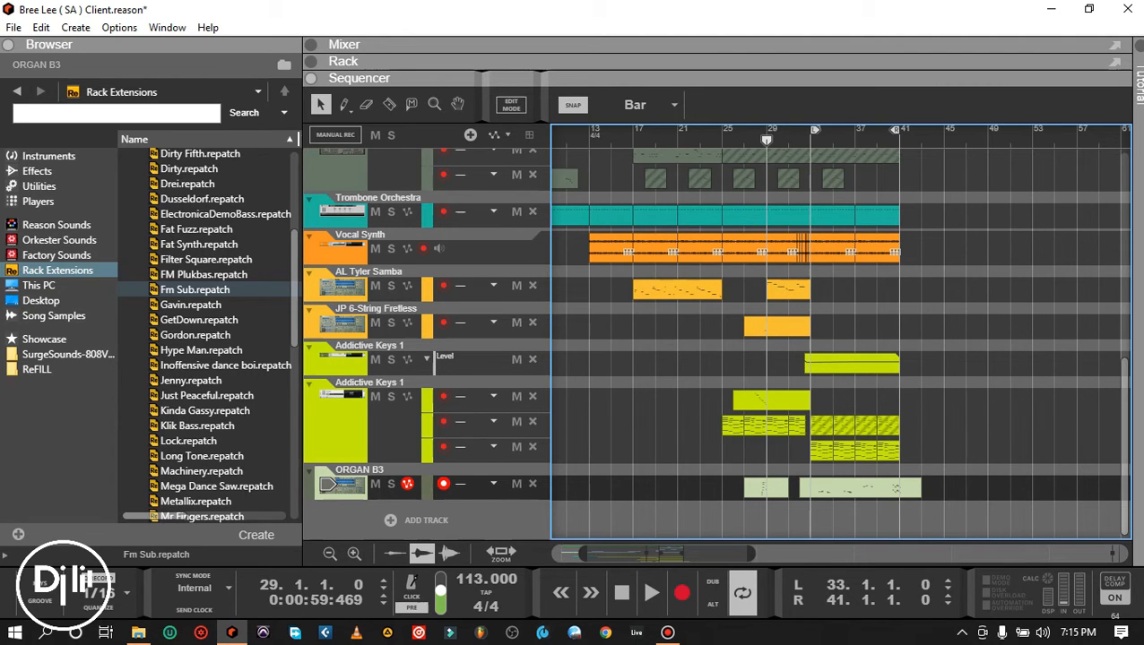
Play the arrangement from bar 29, and mute the clips in the top two Redrum 2 lanes between bars 33 and 41.
key("space")
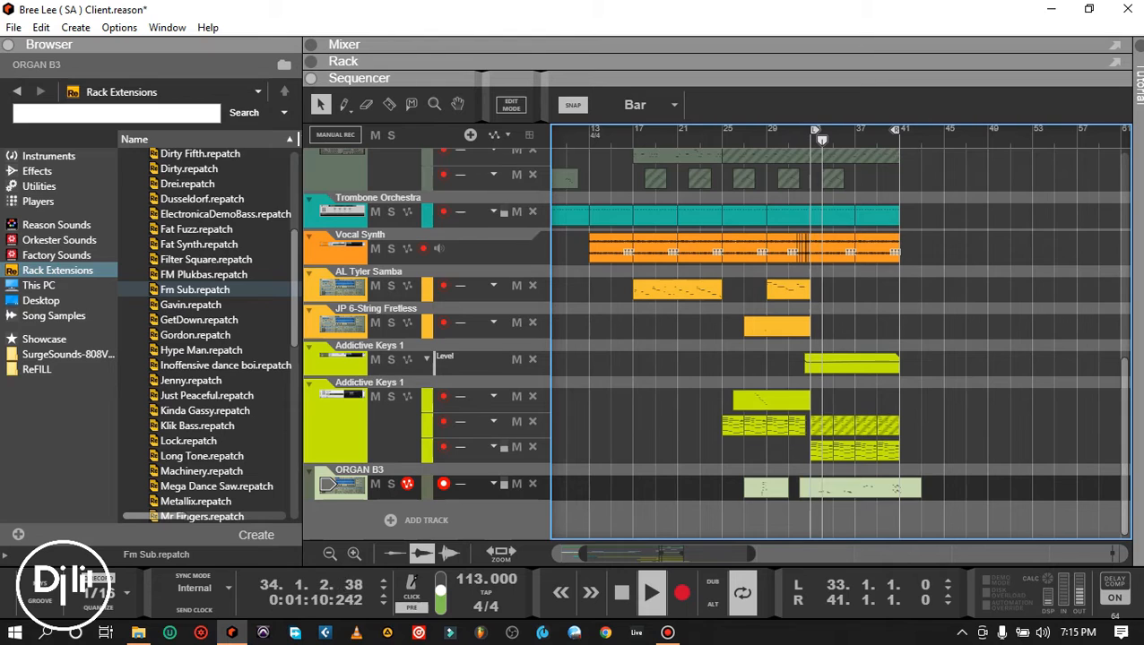
key("space")
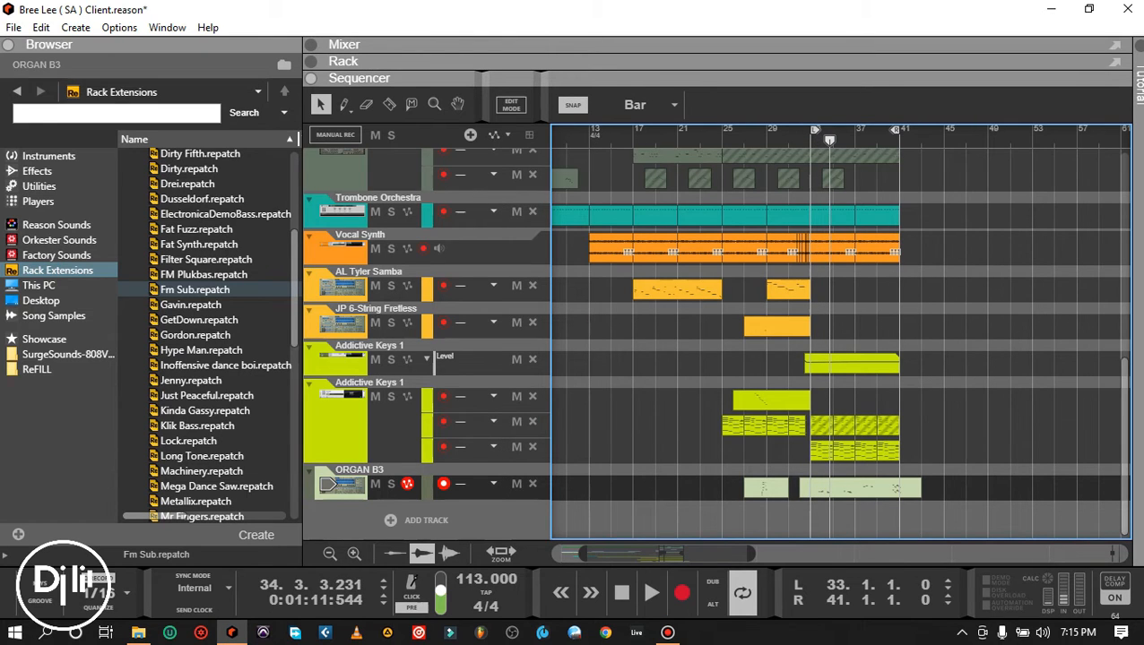
scroll(715, 343, "up", 10)
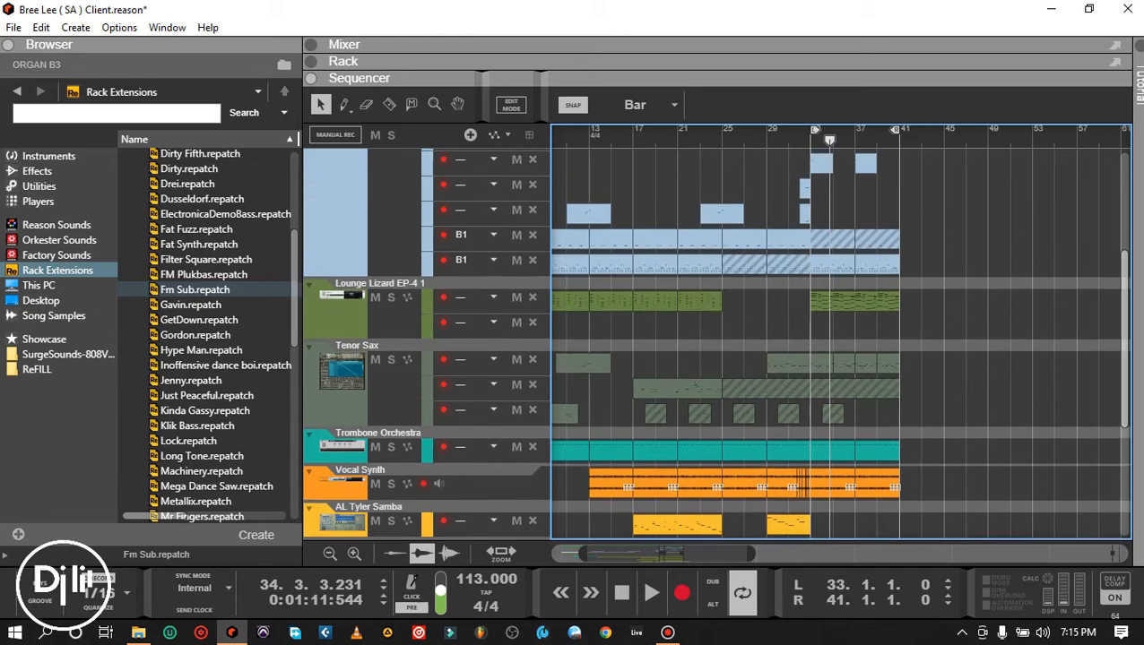
left_click_drag(962, 247, 810, 194)
key("m")
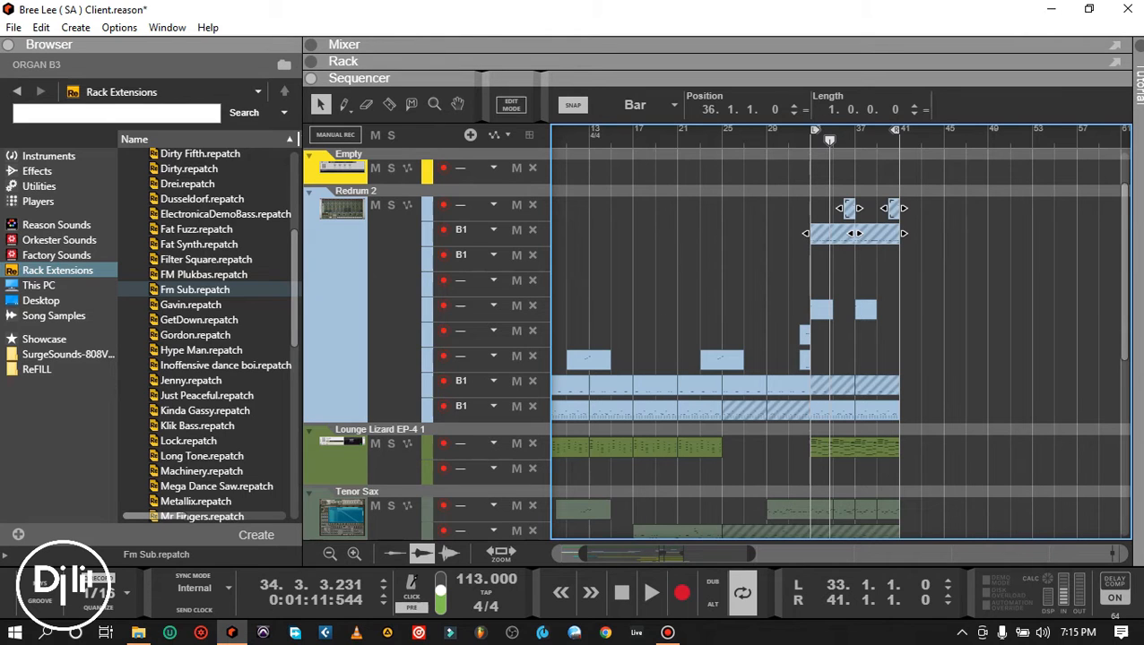
Play back the arrangement from bar 17 into the looped section at bar 33 to review the existing parts.
left_click_drag(667, 554, 643, 554)
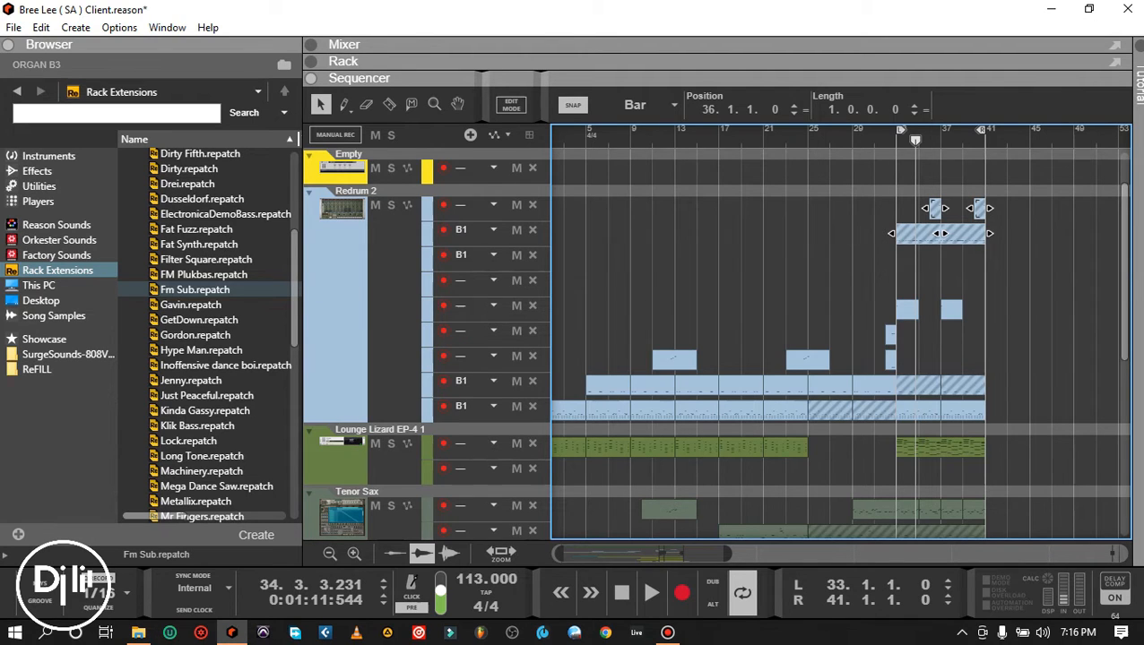
scroll(840, 342, "down", 10)
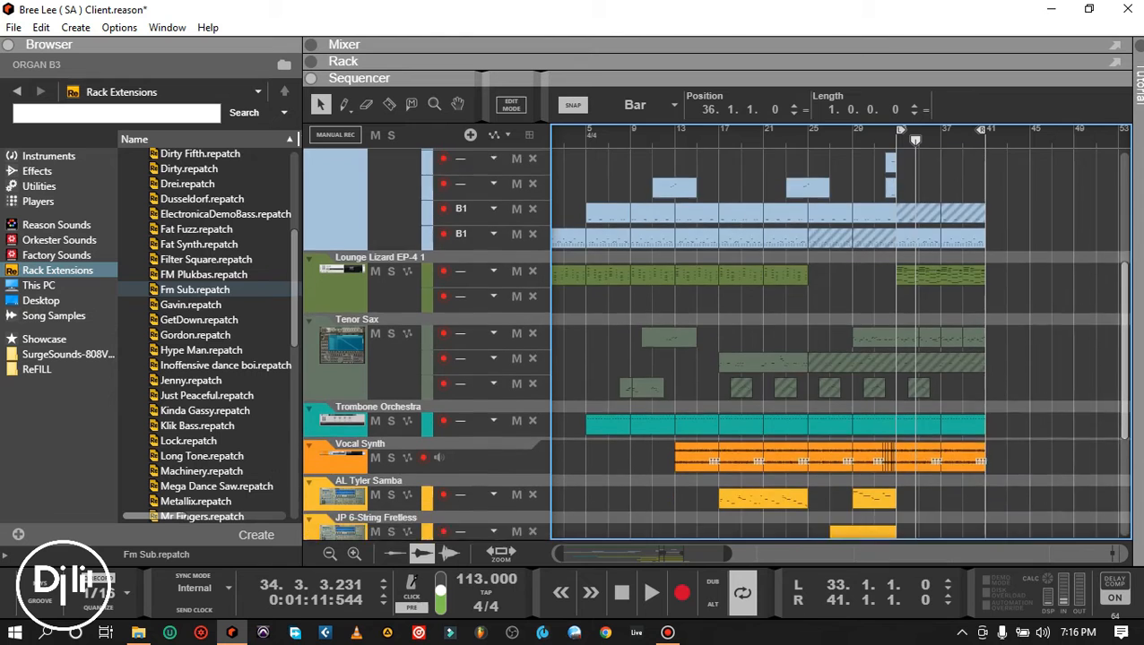
scroll(839, 343, "down", 1)
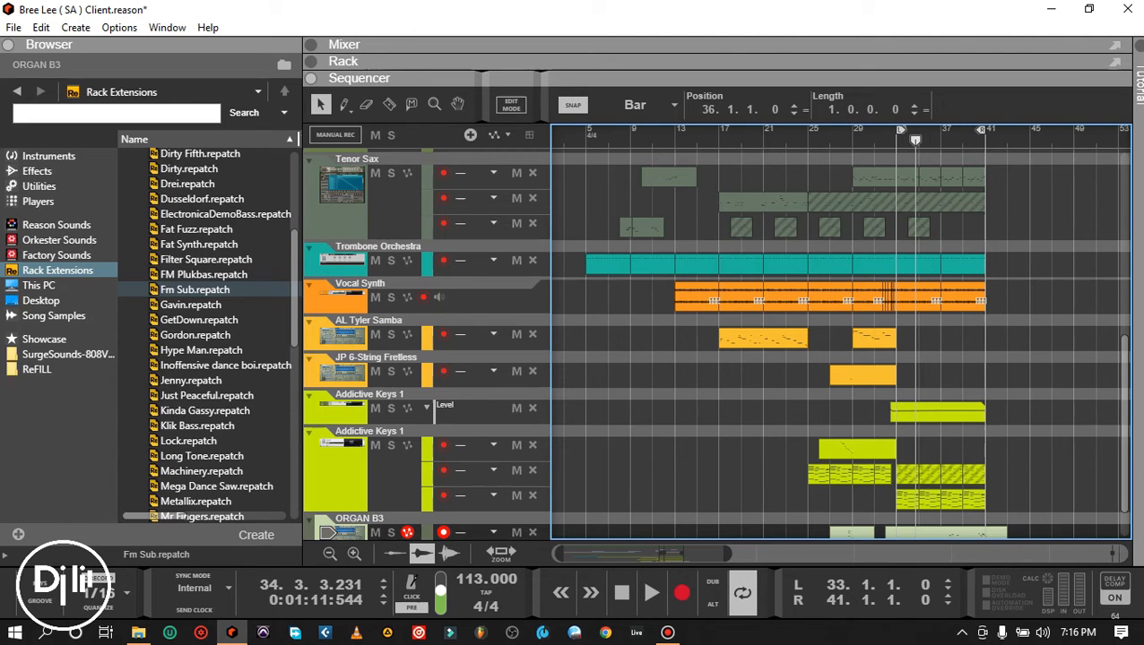
left_click(719, 131)
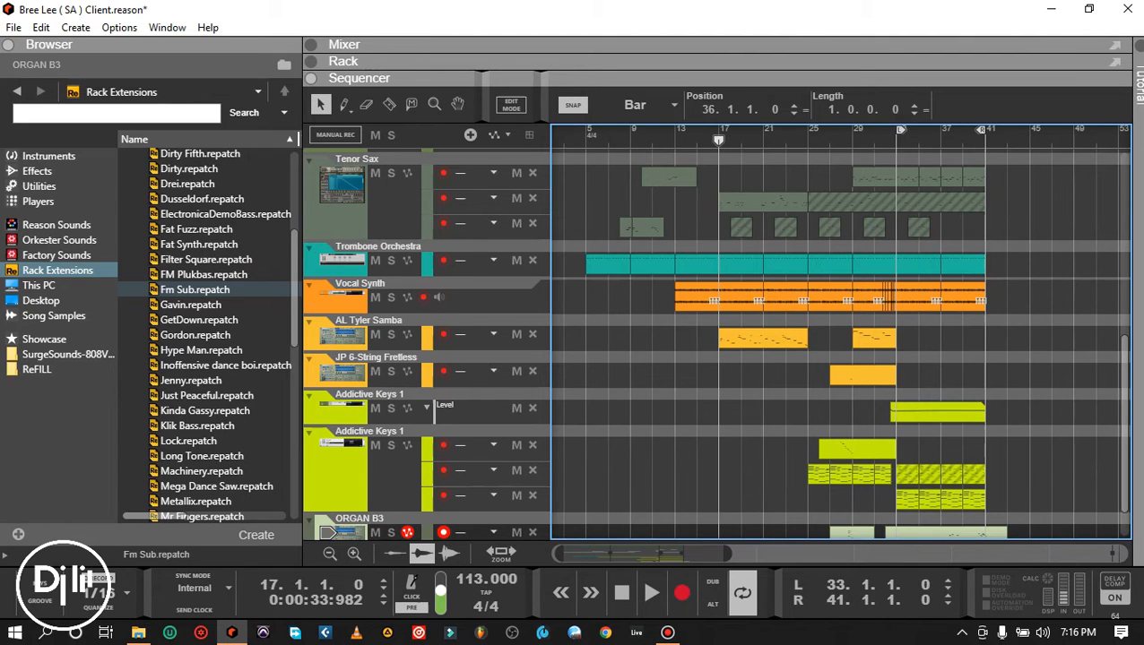
key("space")
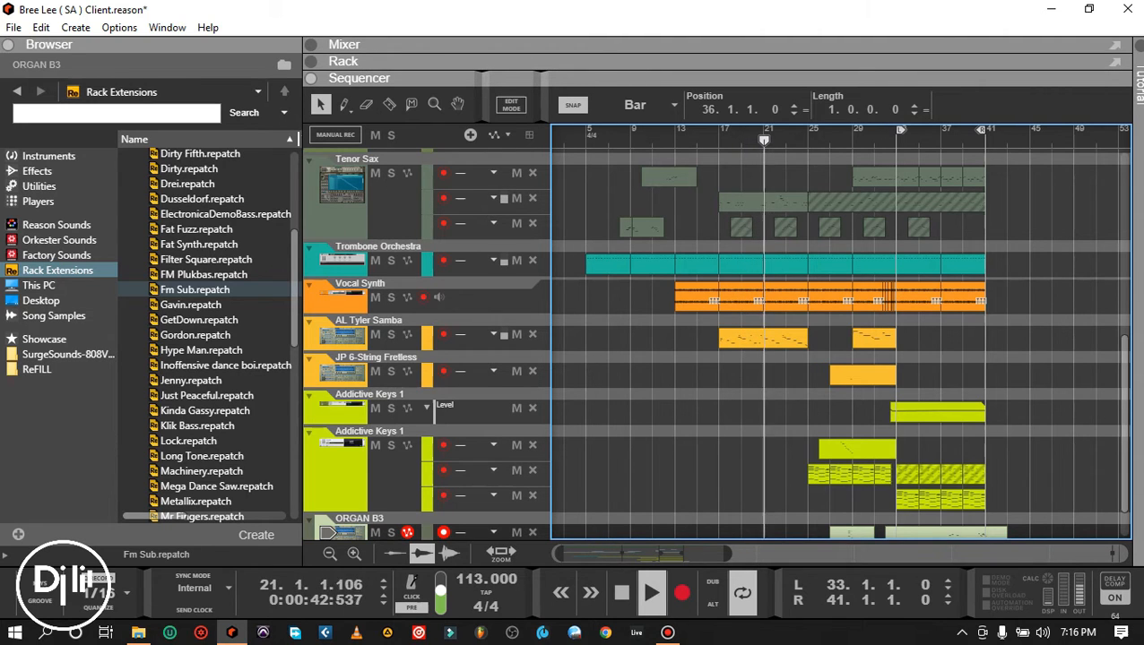
key("space")
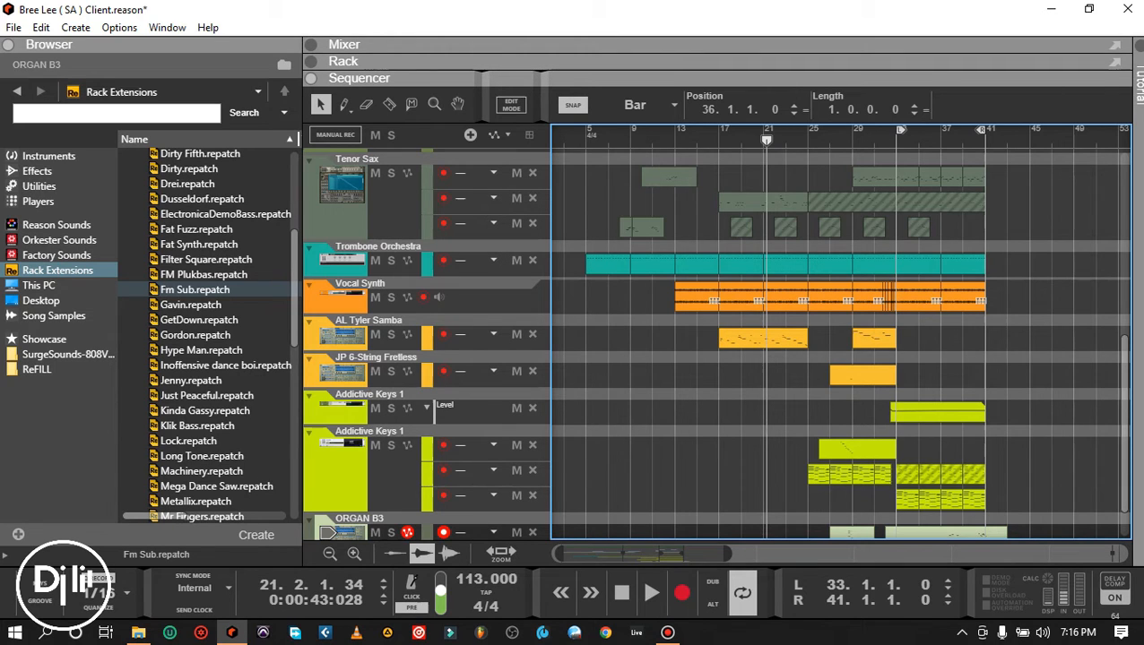
key("space")
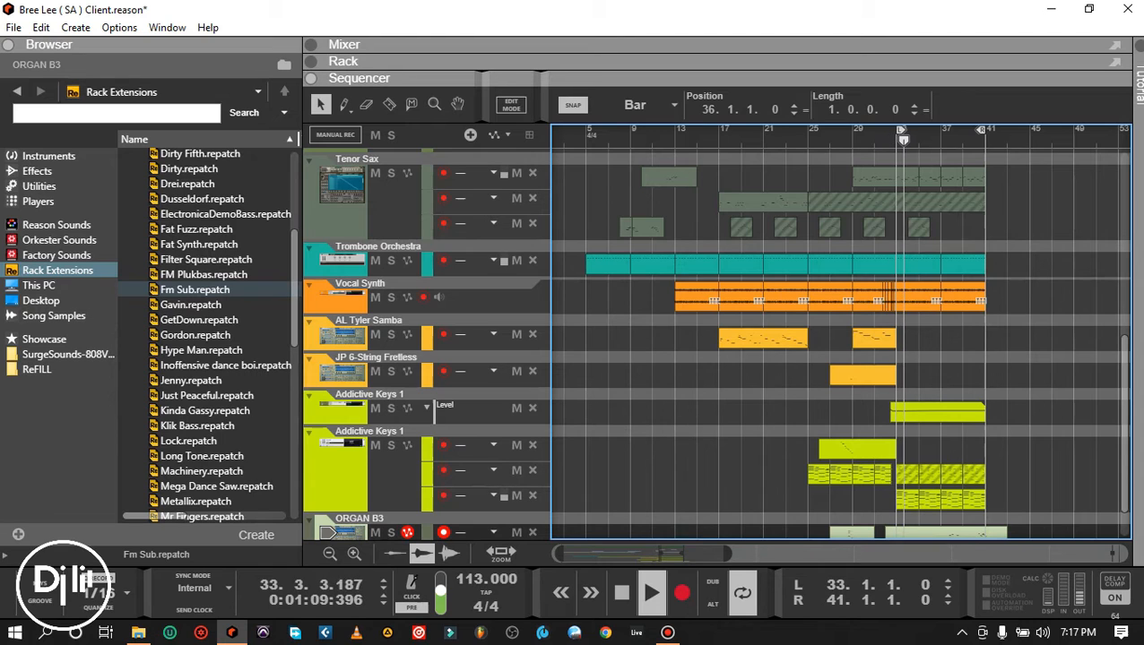
key("space")
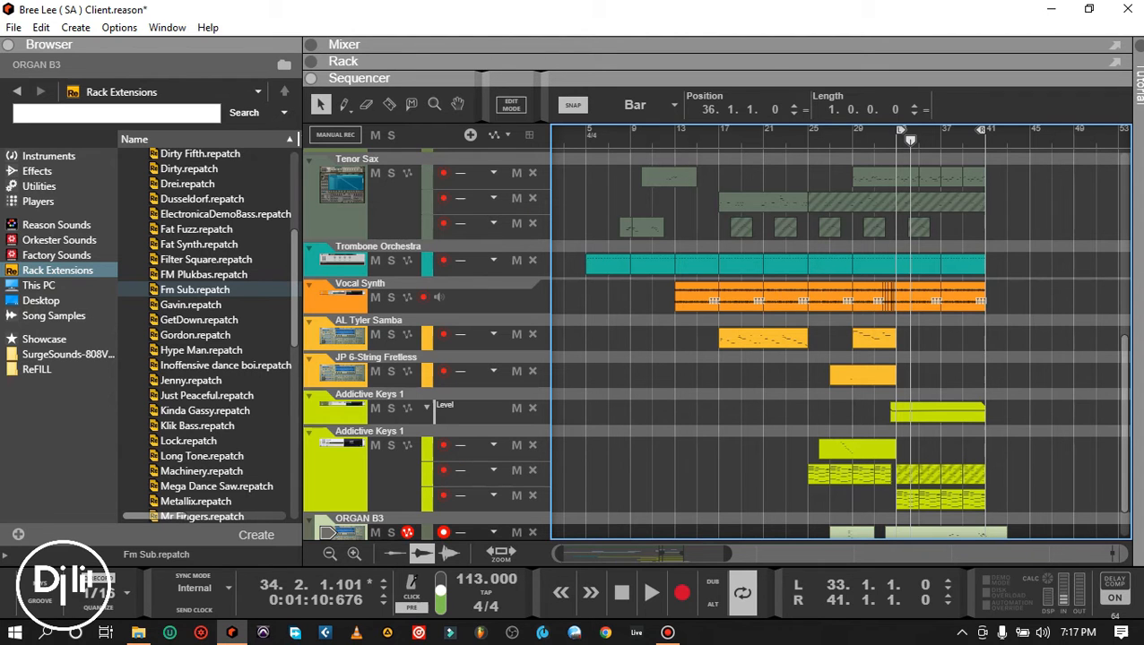
Create a Monotone Bass Synthesizer instrument below the ORGAN B3 device in the rack, using the Klik Bass patch.
left_click_drag(681, 78, 681, 301)
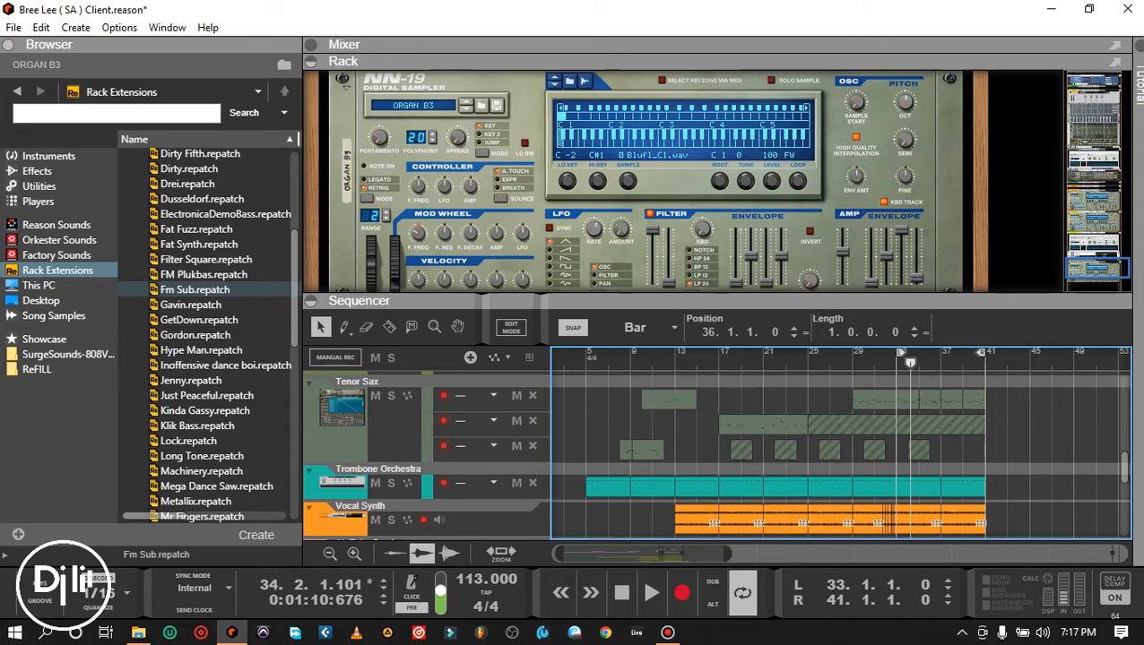
left_click(682, 201)
scroll(627, 197, "down", 3)
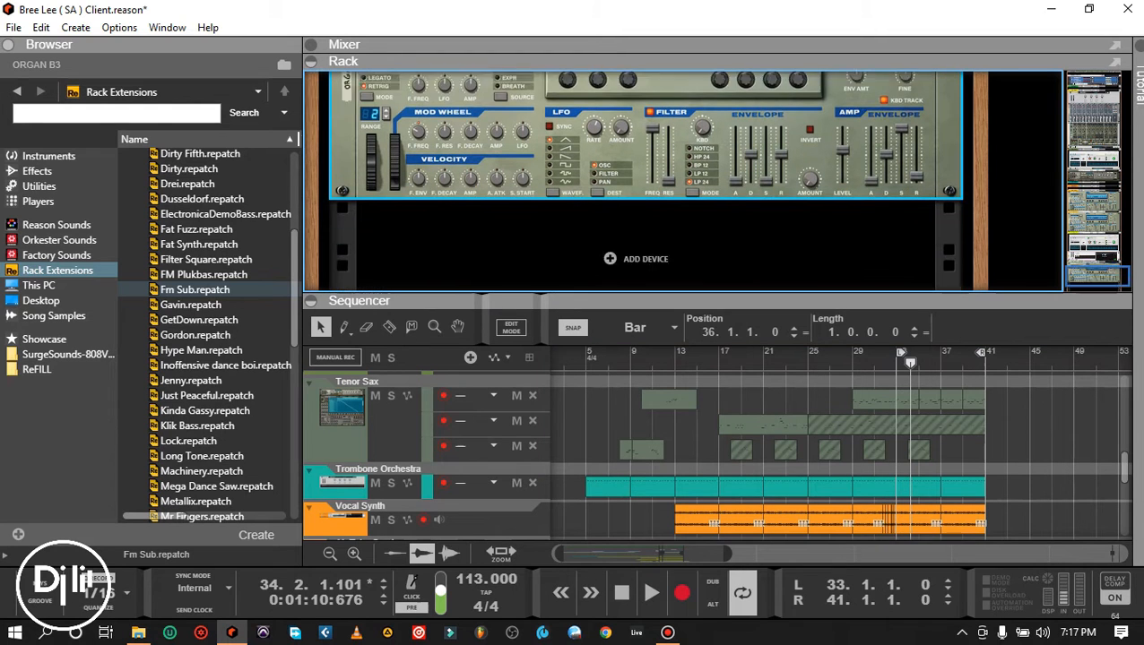
right_click(608, 232)
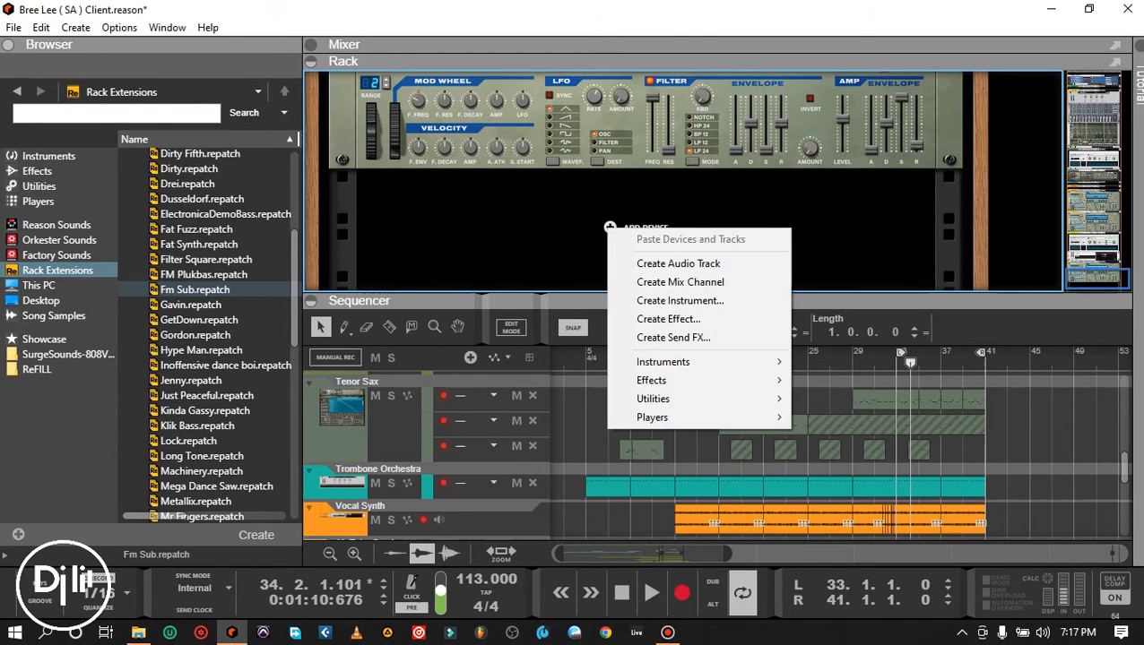
left_click(679, 300)
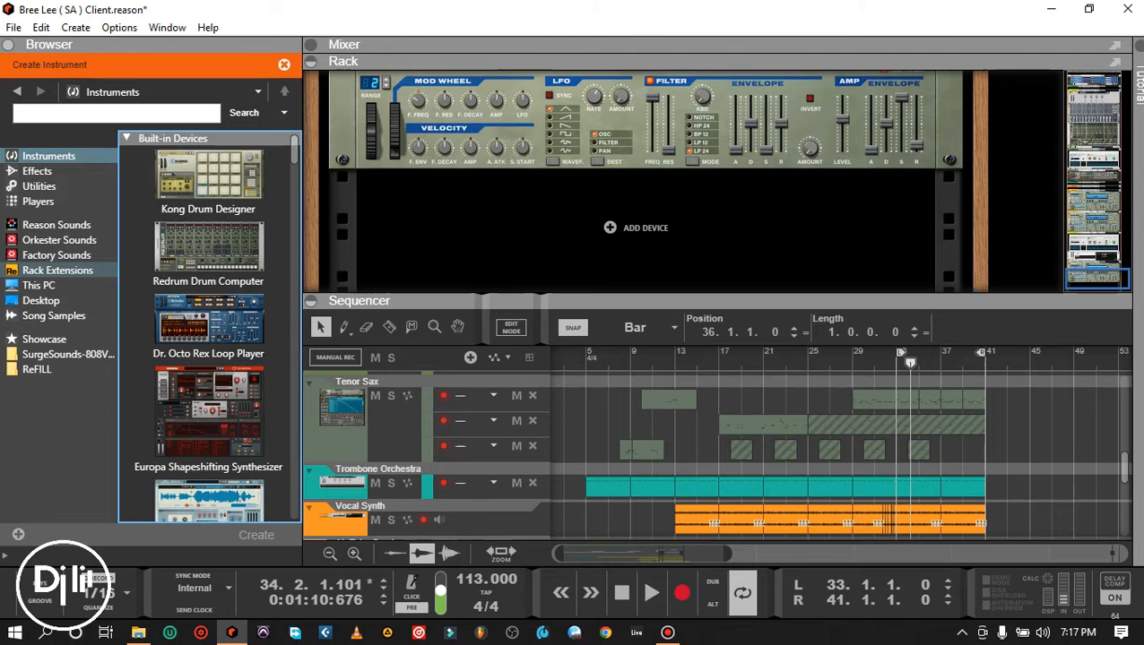
left_click(57, 269)
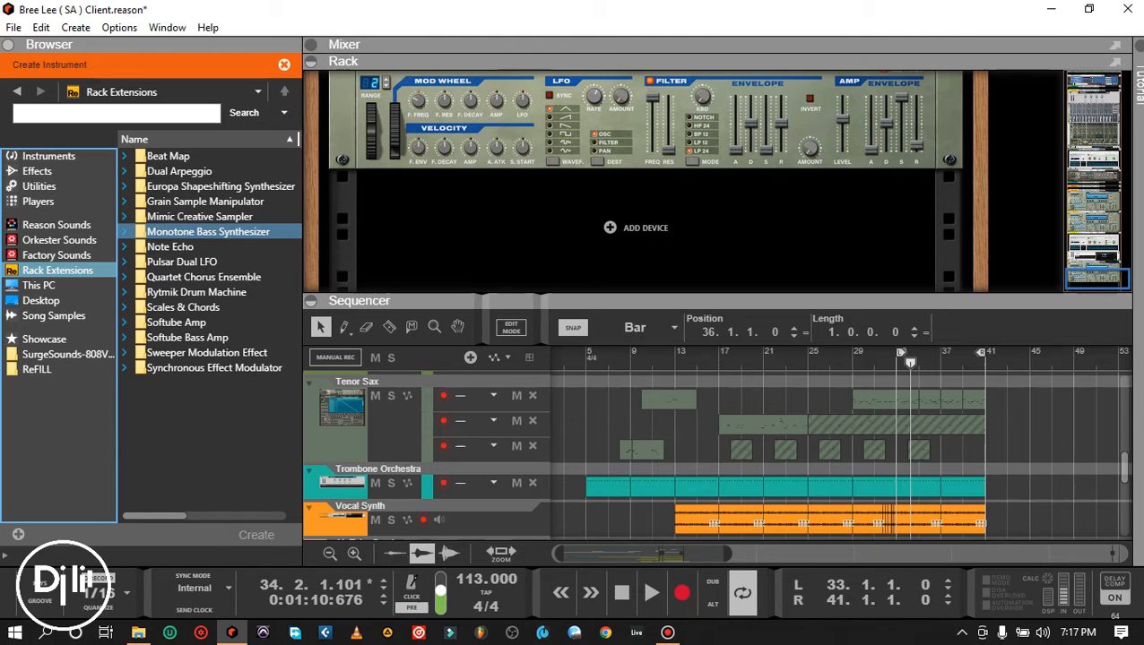
left_click(208, 232)
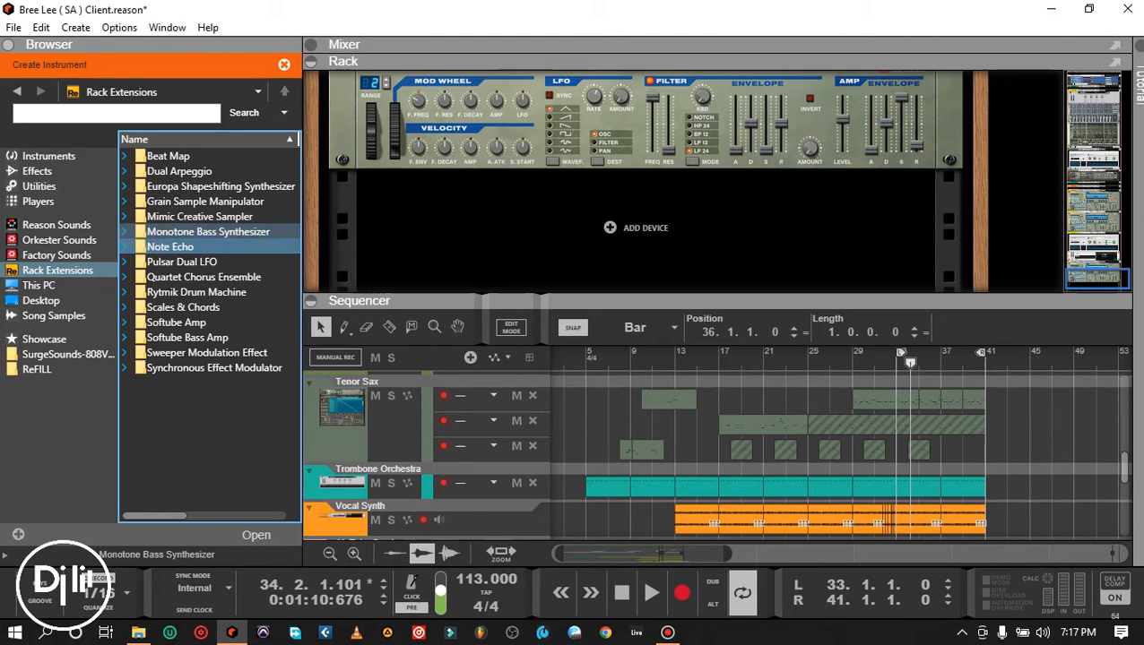
double_click(208, 232)
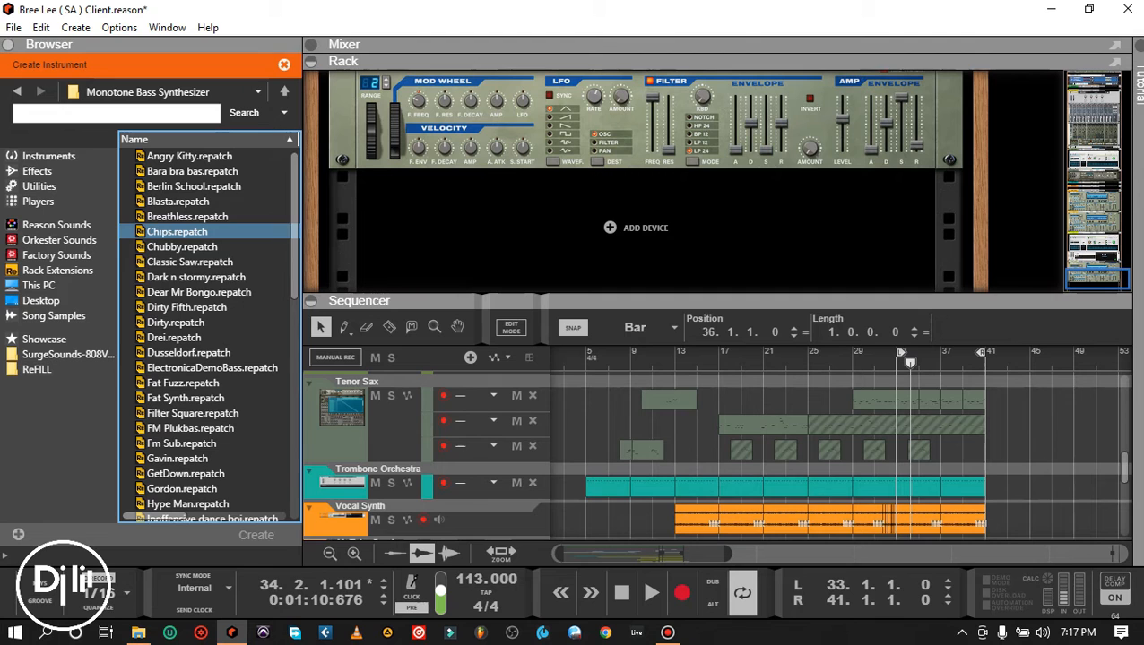
scroll(206, 332, "down", 4)
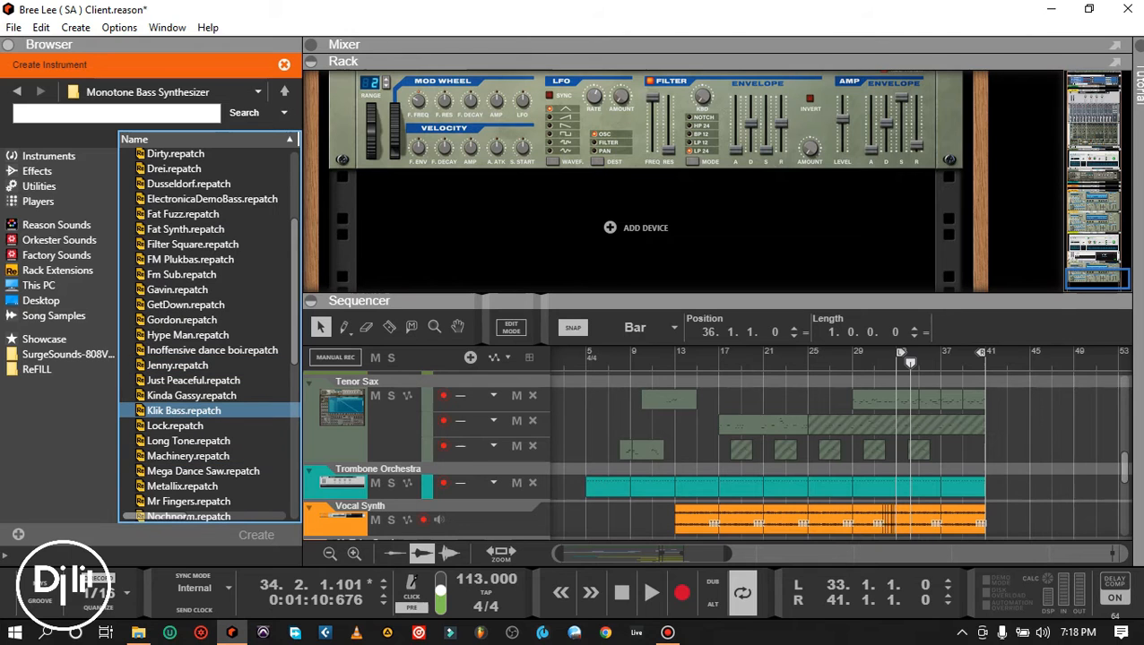
left_click_drag(183, 411, 388, 248)
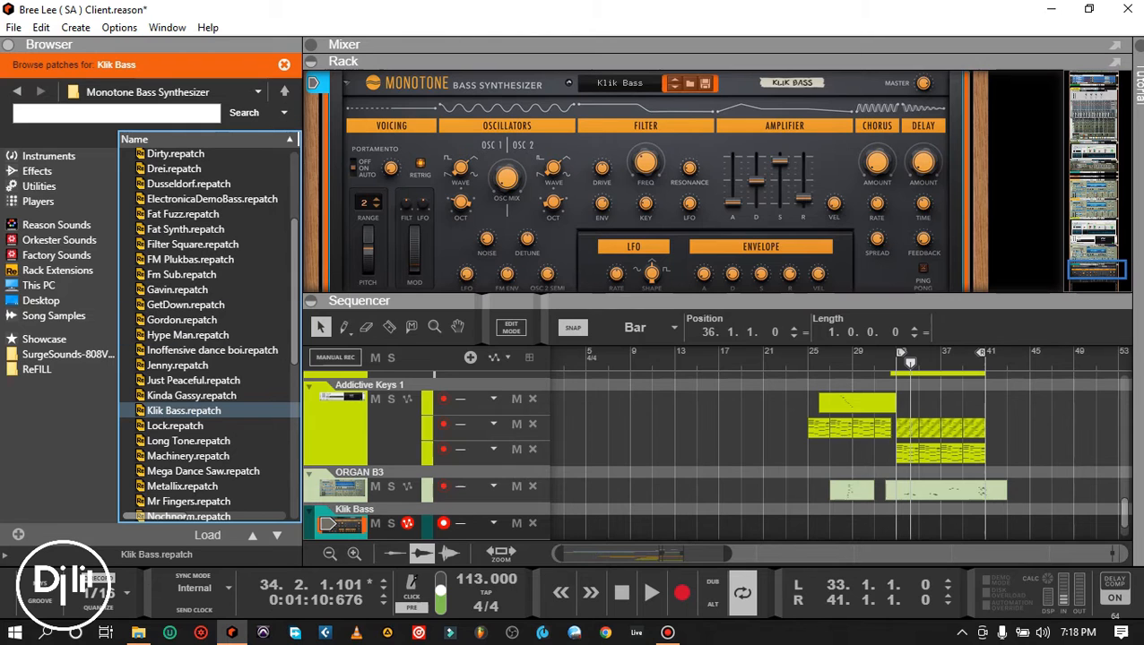
Show the sequencer at full height and play the looped section from bar 33 with the Klik Bass track armed.
key("F7")
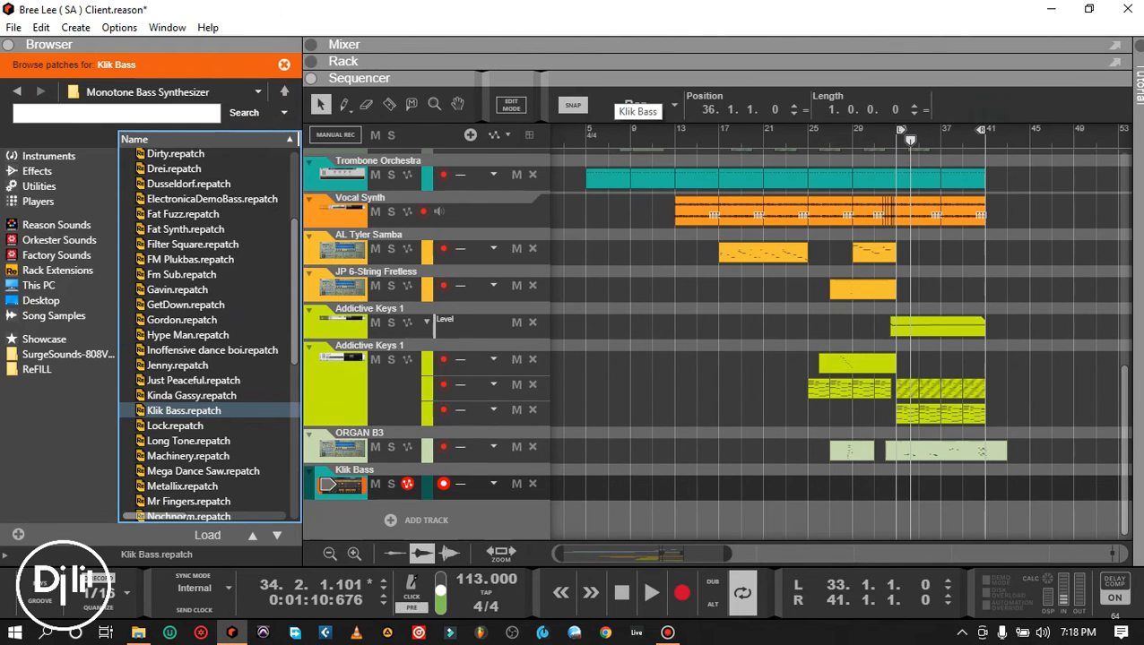
left_click_drag(909, 140, 896, 141)
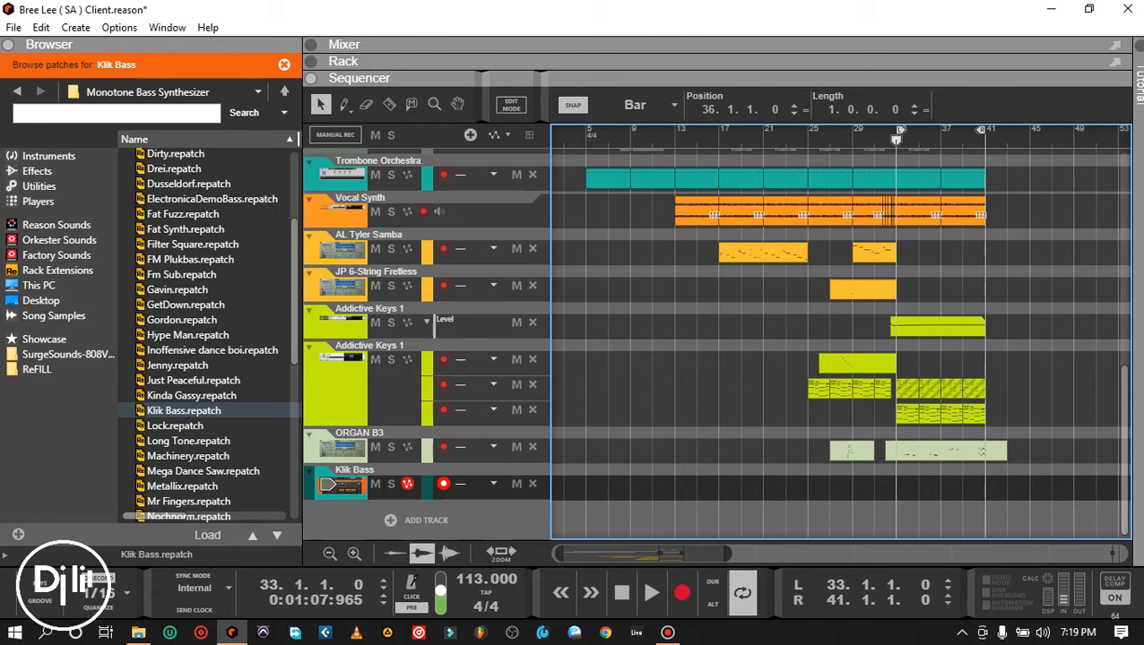
left_click(643, 578)
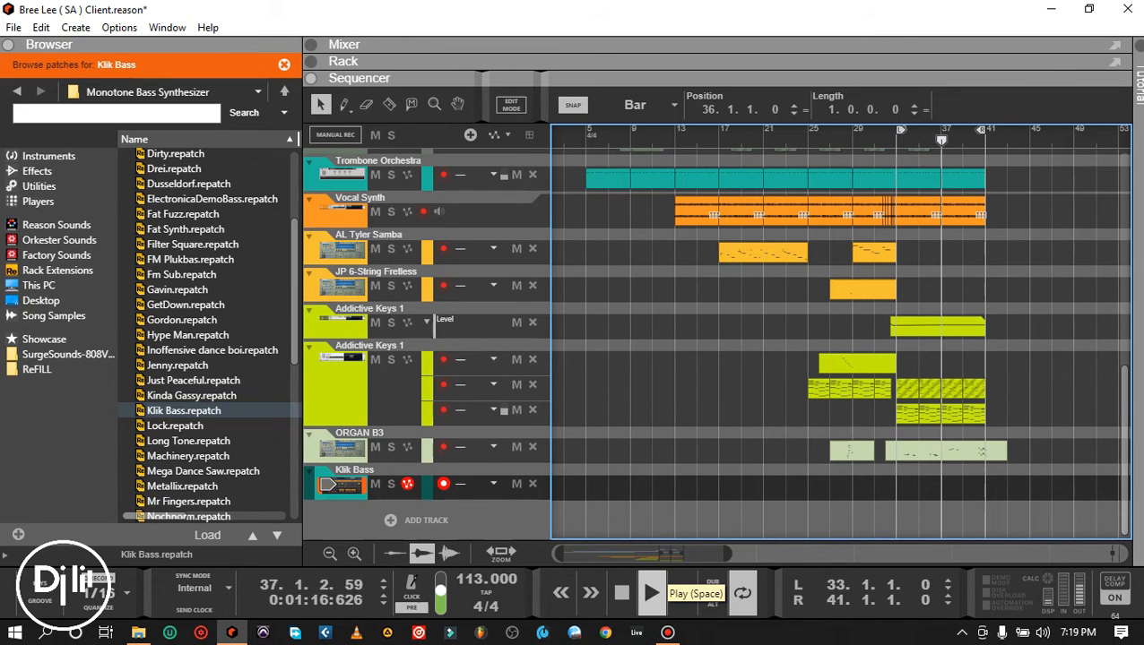
left_click(642, 574)
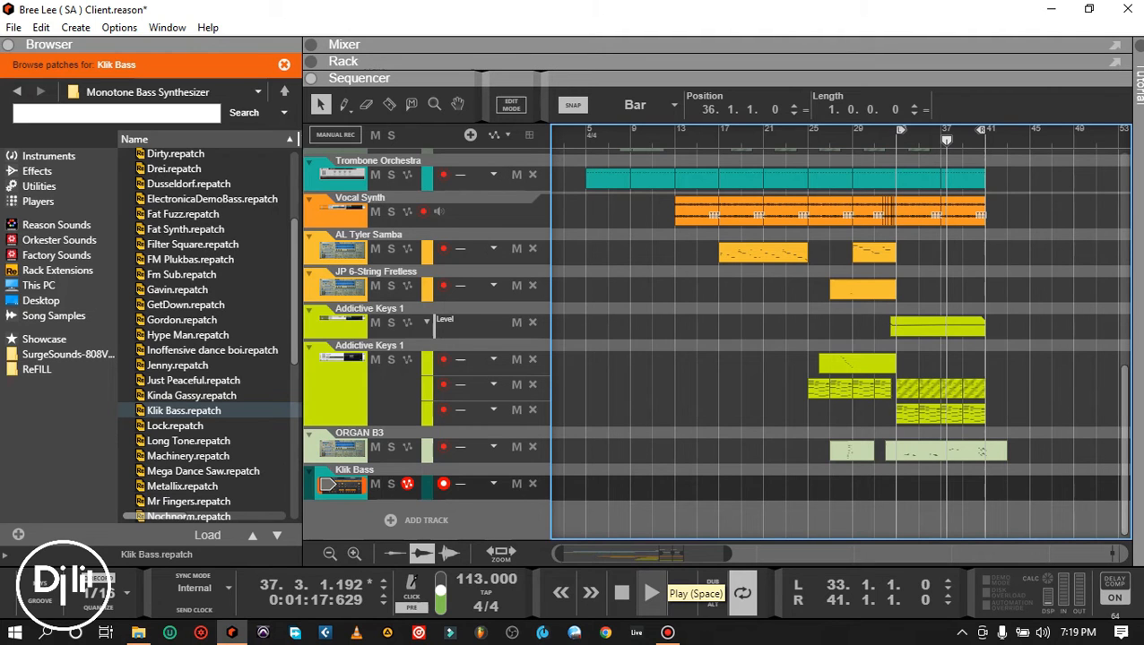
left_click(642, 574)
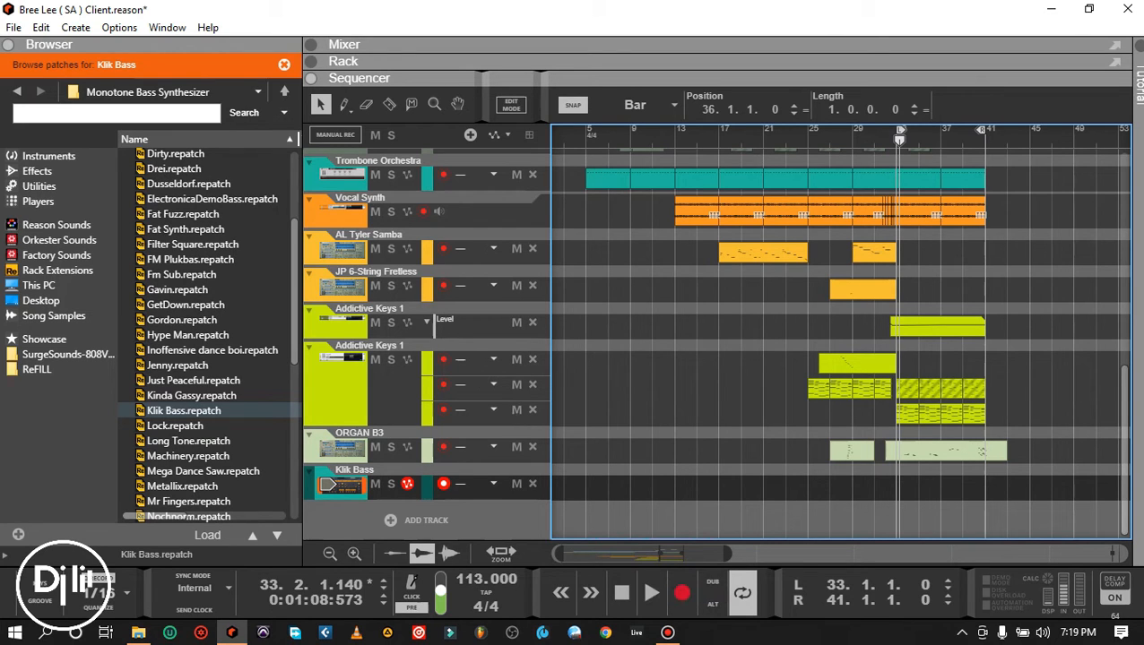
Record a bass part on the Klik Bass track across the loop from bar 33 to bar 41.
key("shift+Return")
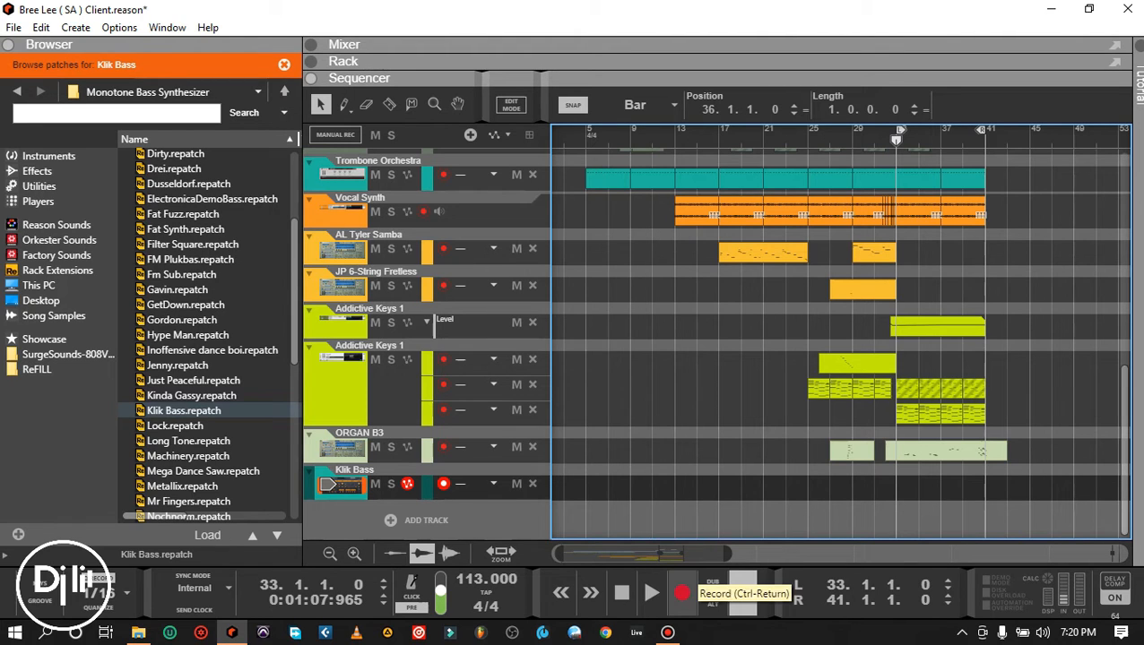
left_click(682, 593)
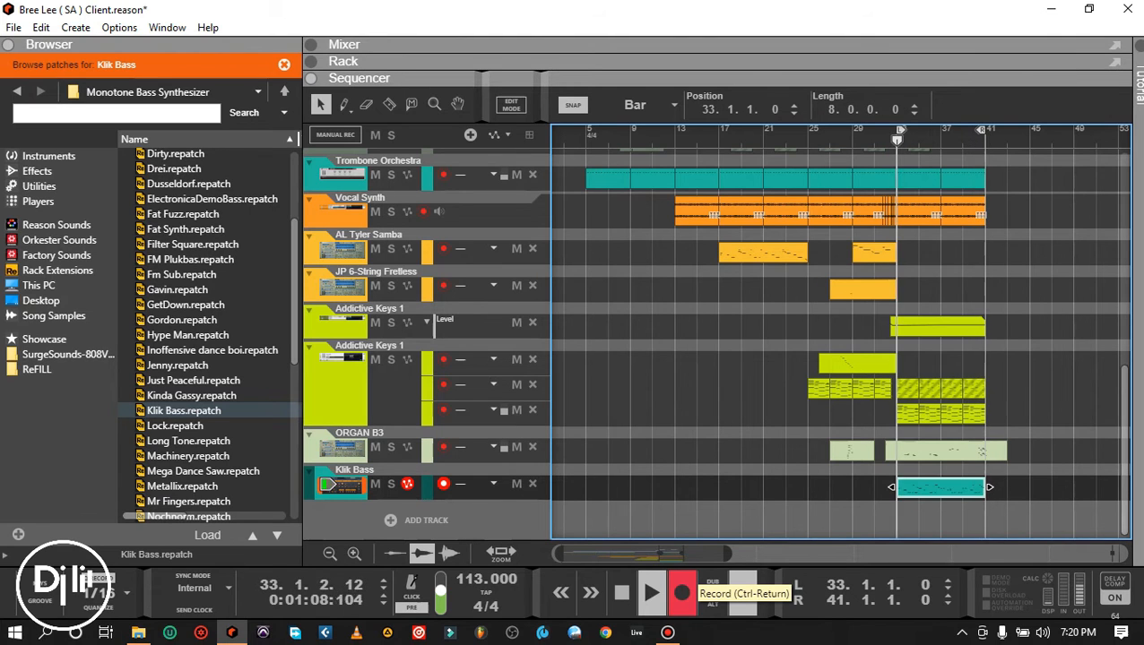
key("space")
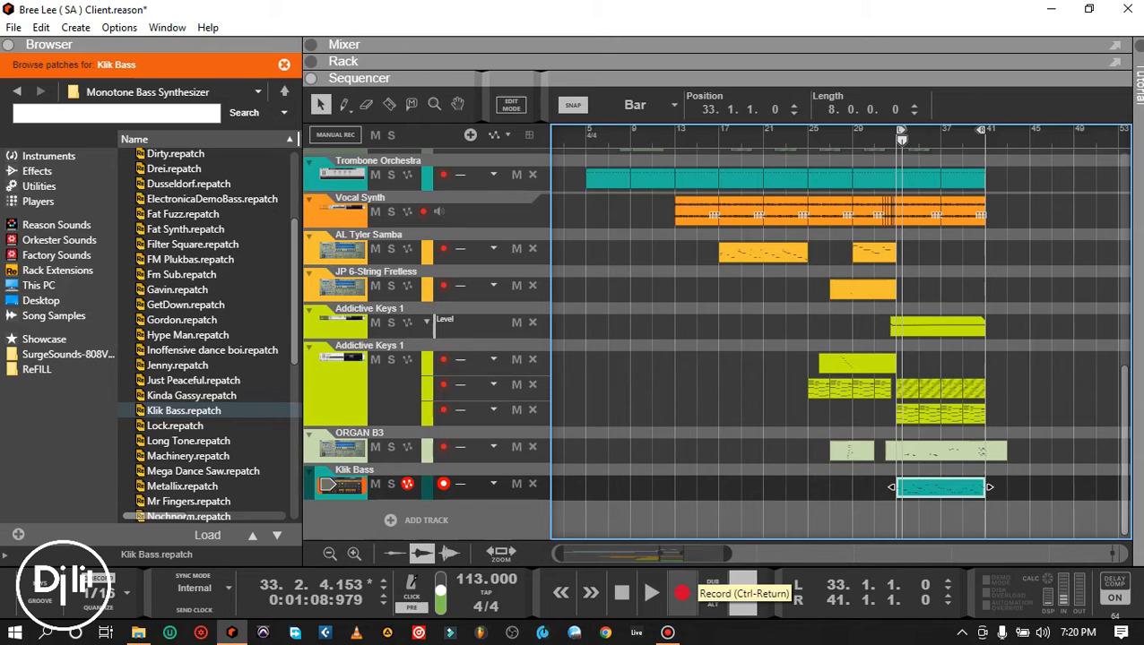
left_click(1058, 487)
scroll(1058, 487, "right", 4)
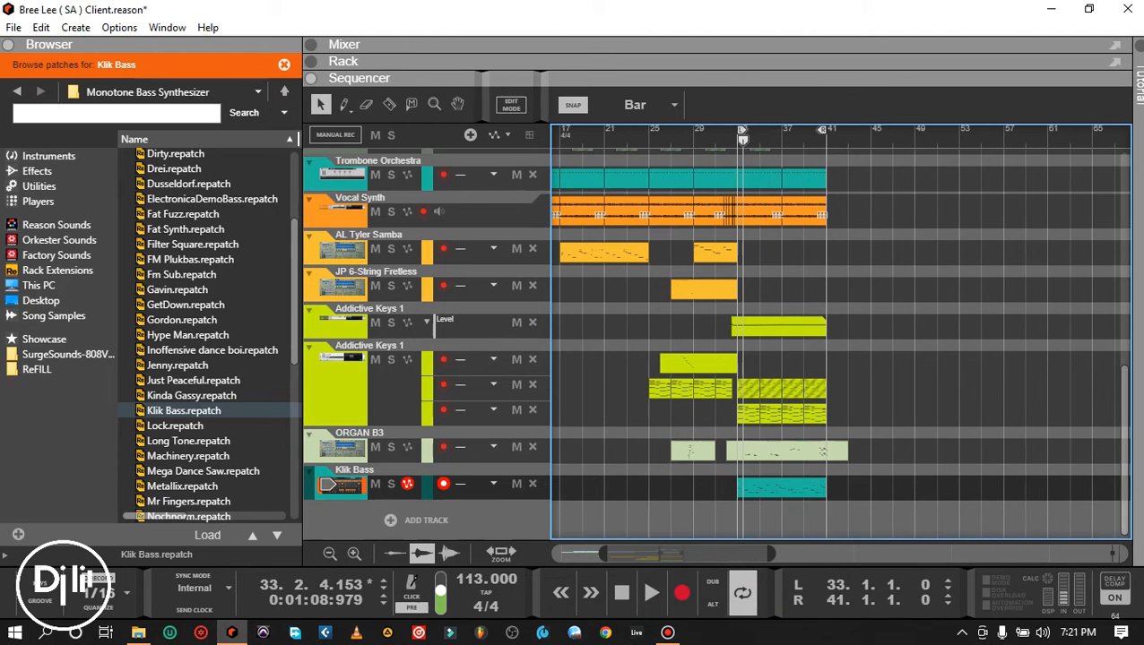
Return the playhead to bar 33 and bring up the Klik Bass synthesizer in the rack to examine its oscillator controls.
left_click(621, 592)
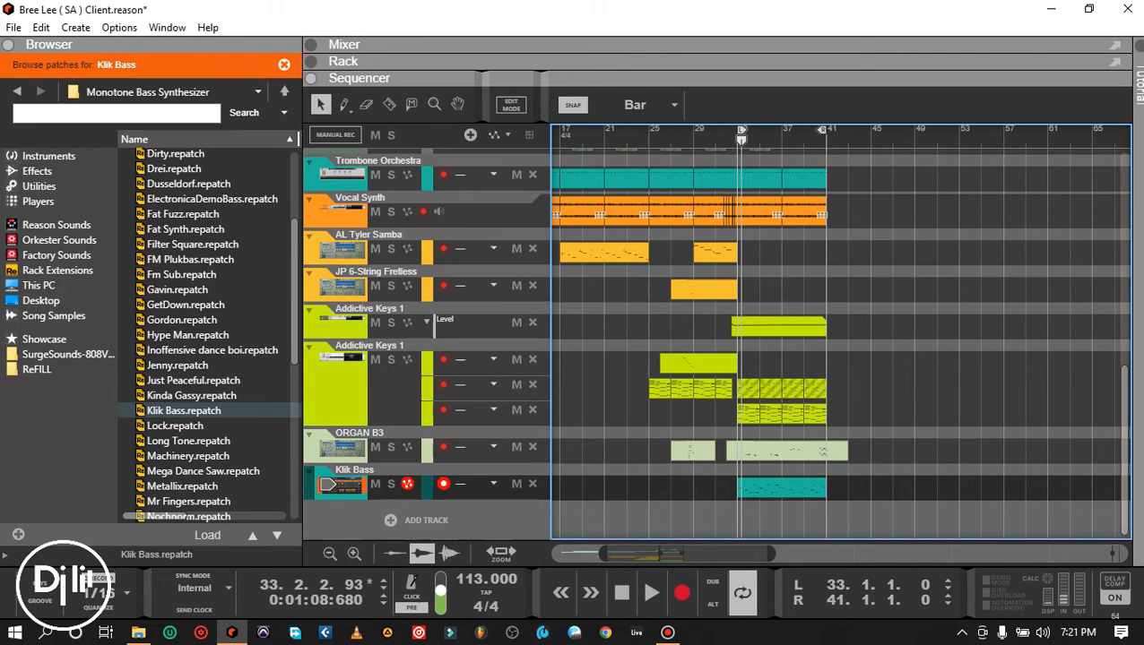
key("shift+Return")
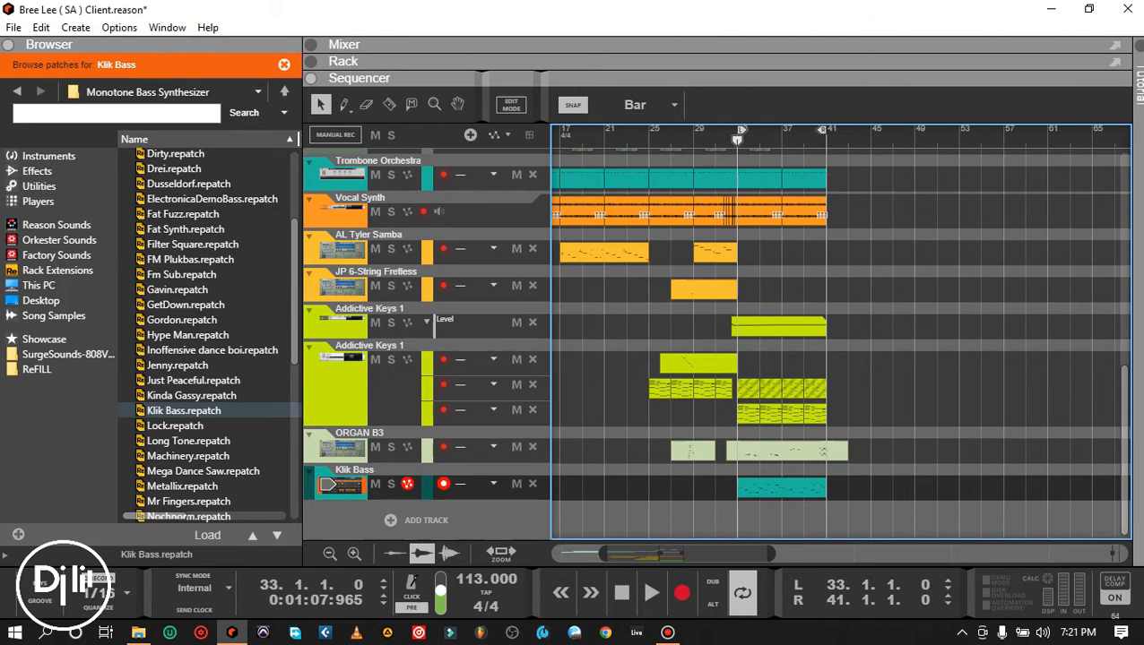
key("F6")
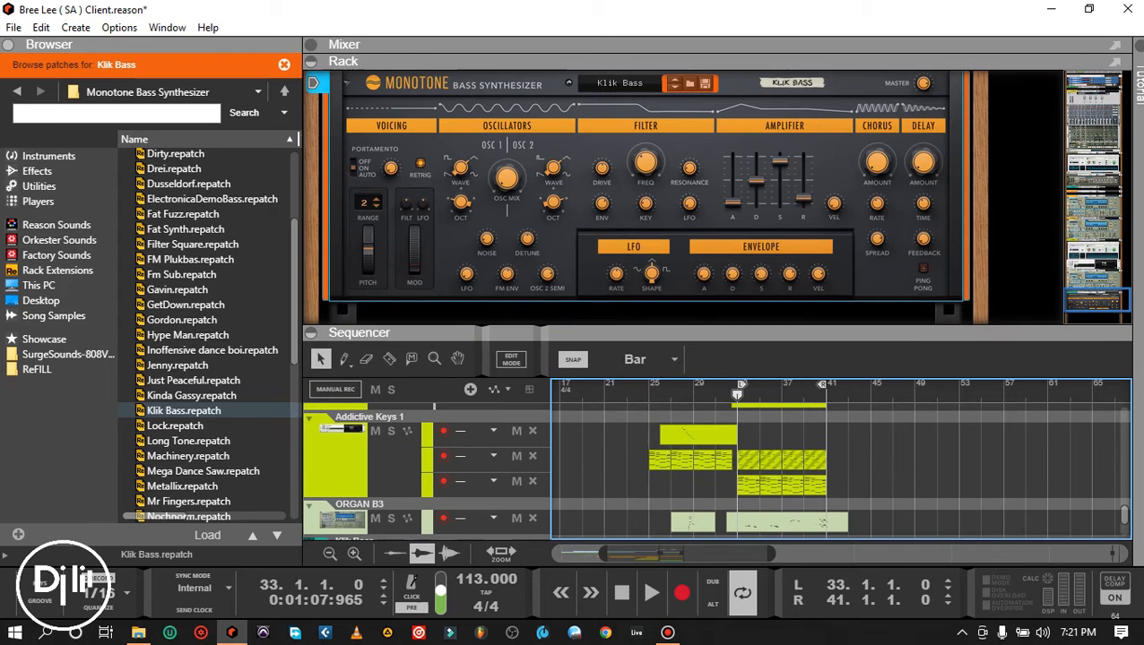
mouse_move(652, 275)
mouse_move(732, 330)
left_mouse_down()
mouse_move(731, 290)
mouse_move(731, 309)
left_mouse_up()
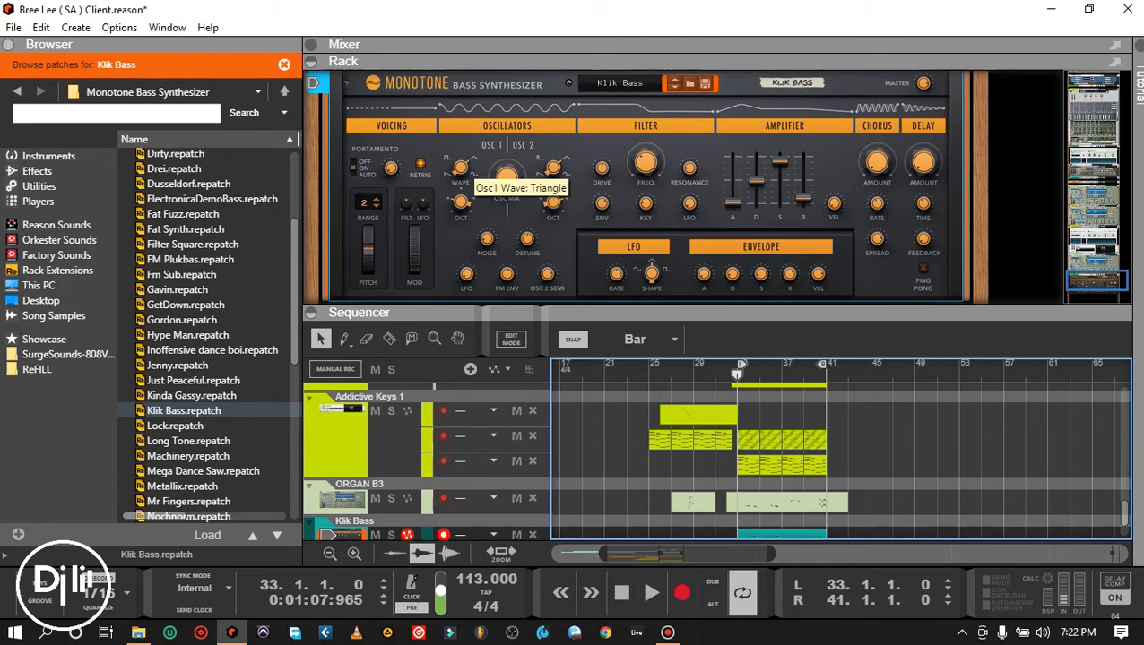
left_click(462, 172)
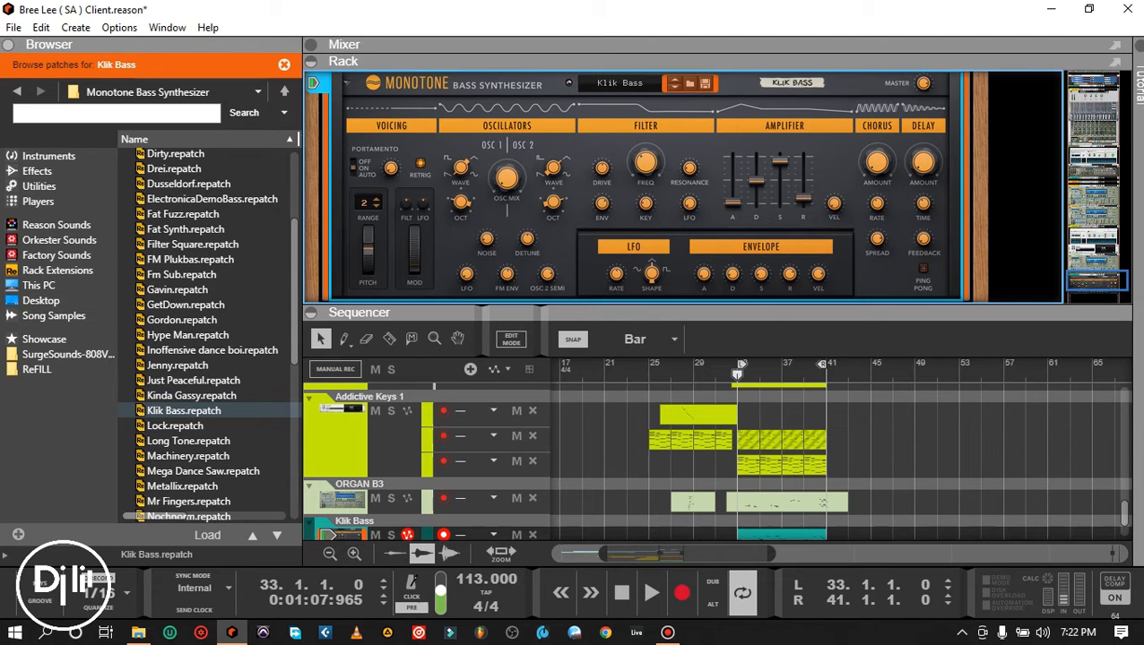
Try different waveforms on oscillators 1 and 2 of the Klik Bass synthesizer.
left_click(460, 169)
left_click_drag(461, 168, 461, 157)
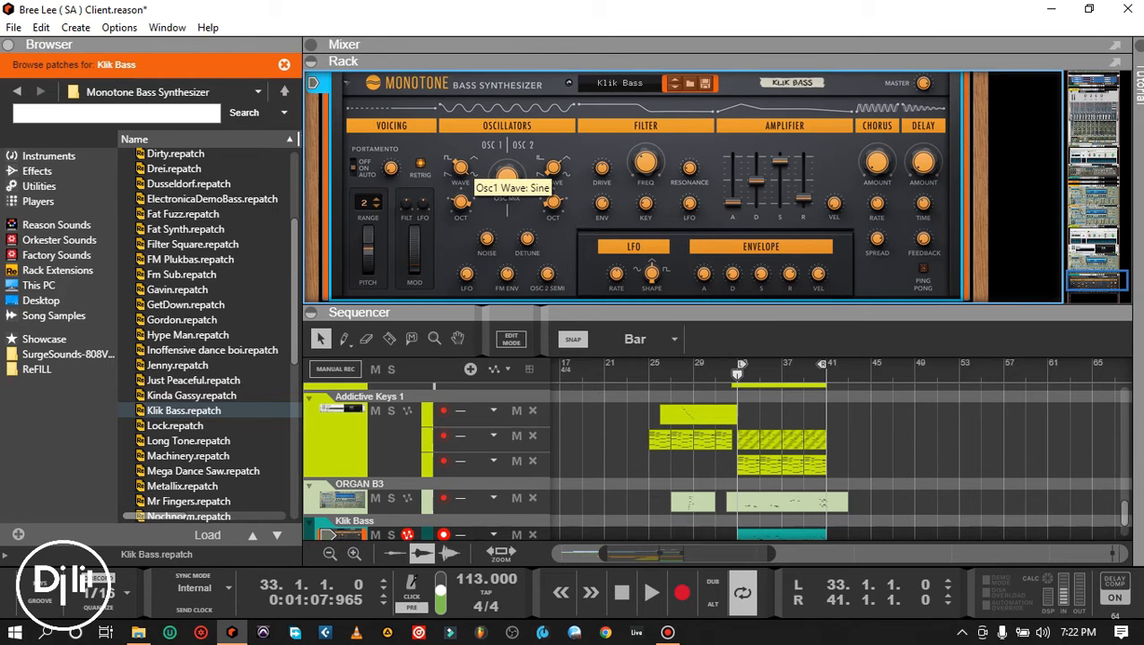
mouse_move(460, 168)
left_mouse_down()
mouse_move(460, 177)
mouse_move(461, 167)
left_mouse_up()
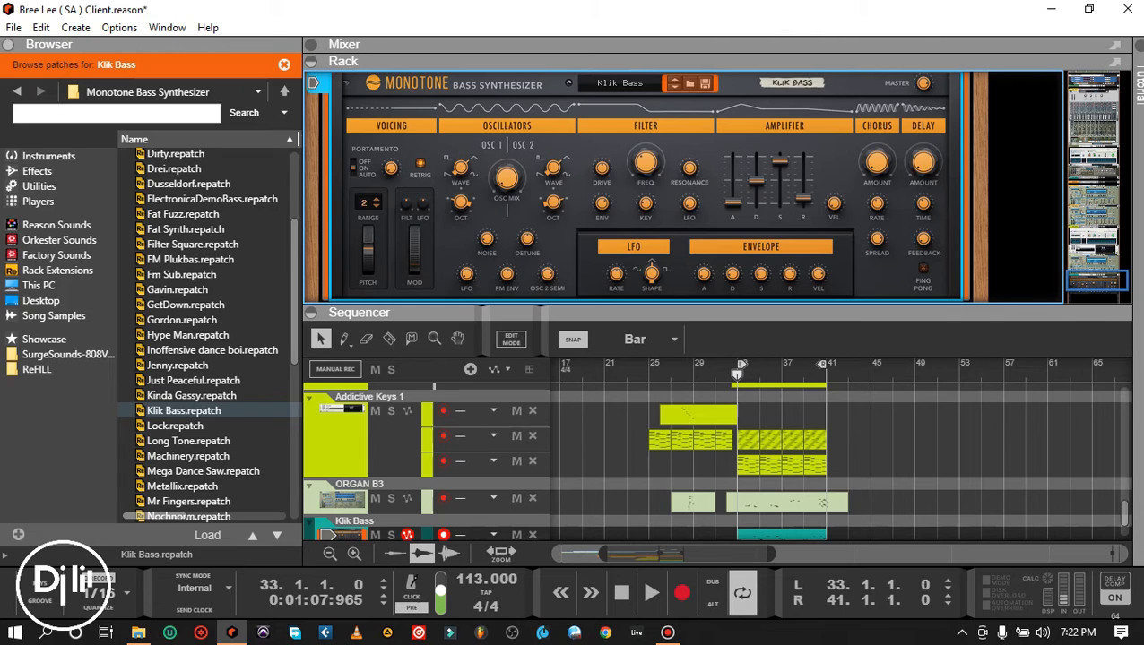
mouse_move(552, 167)
left_mouse_down()
mouse_move(553, 178)
mouse_move(553, 168)
left_mouse_up()
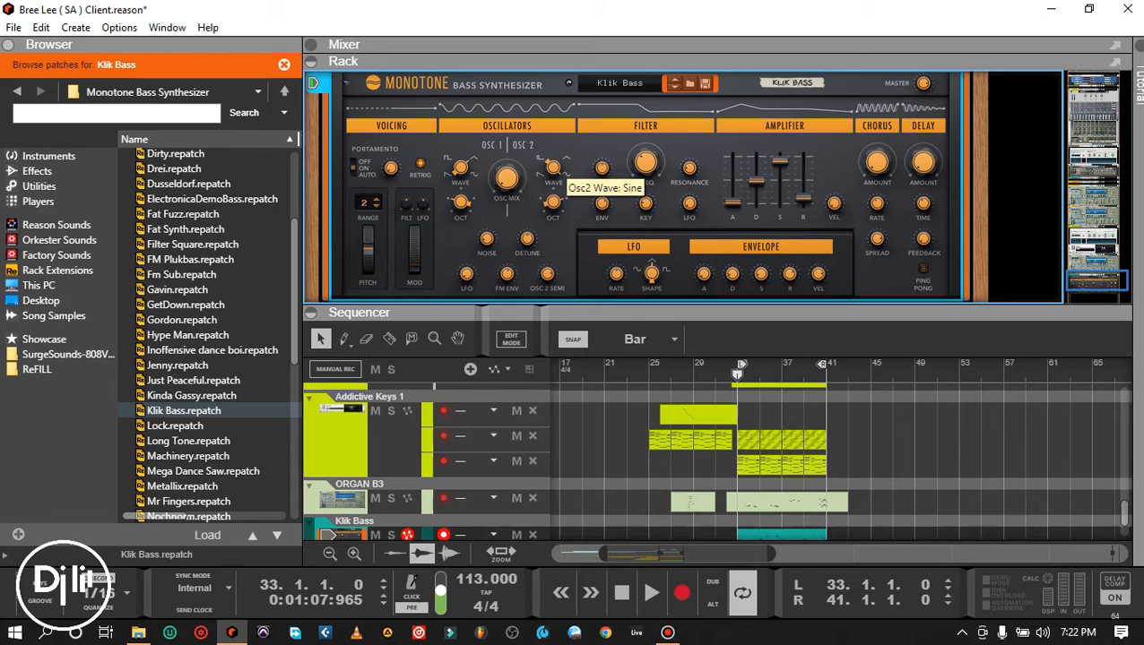
left_click_drag(553, 168, 553, 178)
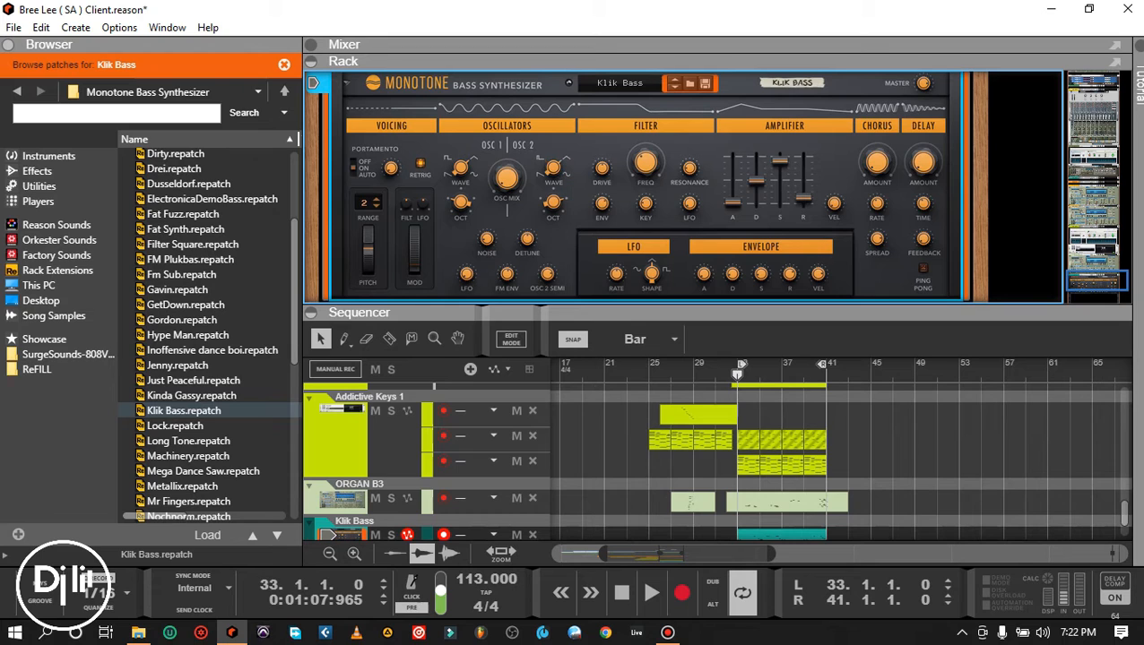
Set the filter envelope sustain to 9.4 % and create an automation lane for it on the Klik Bass track.
scroll(645, 186, "down", 2)
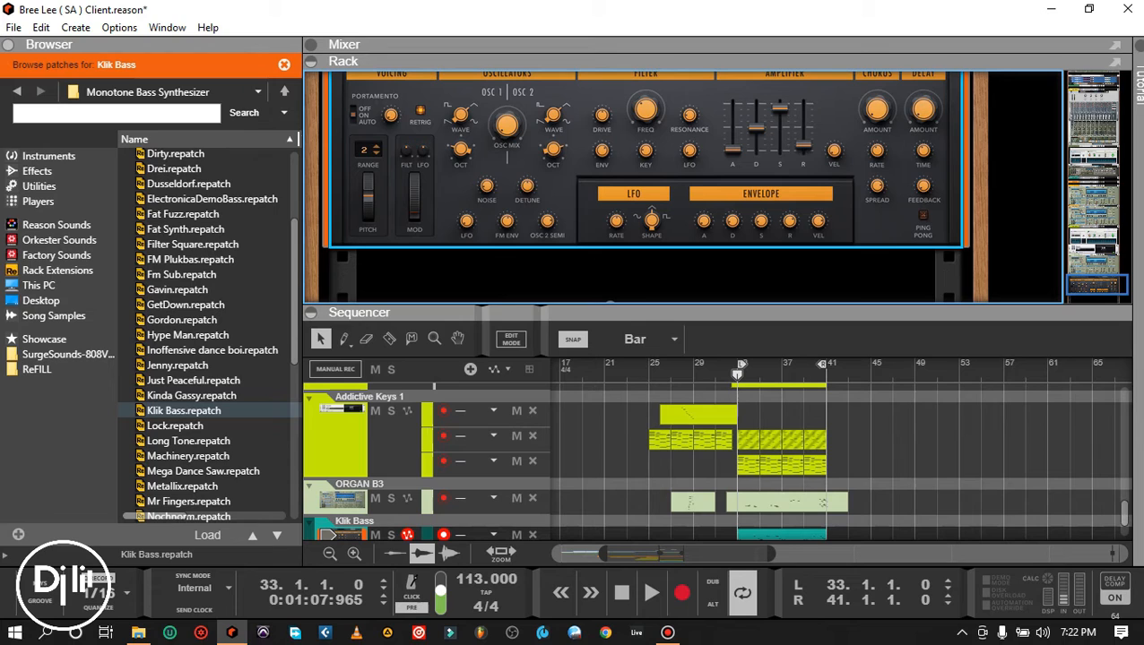
left_click_drag(761, 220, 761, 235)
mouse_move(761, 221)
left_mouse_down()
mouse_move(760, 186)
mouse_move(761, 216)
left_mouse_up()
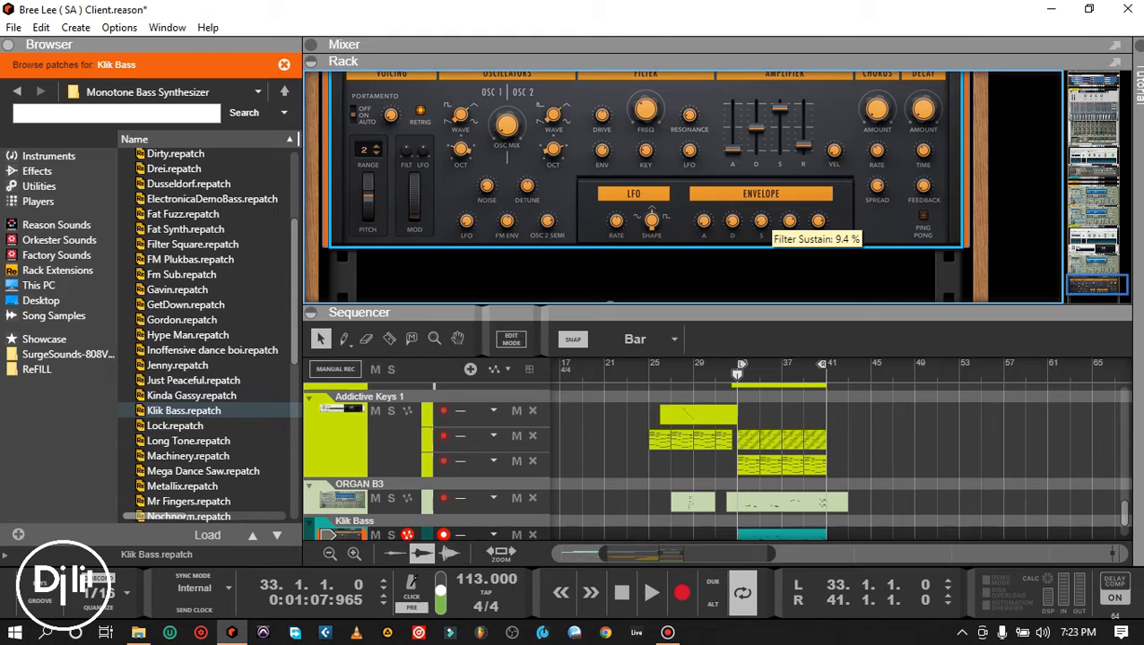
left_click_drag(761, 312, 762, 305)
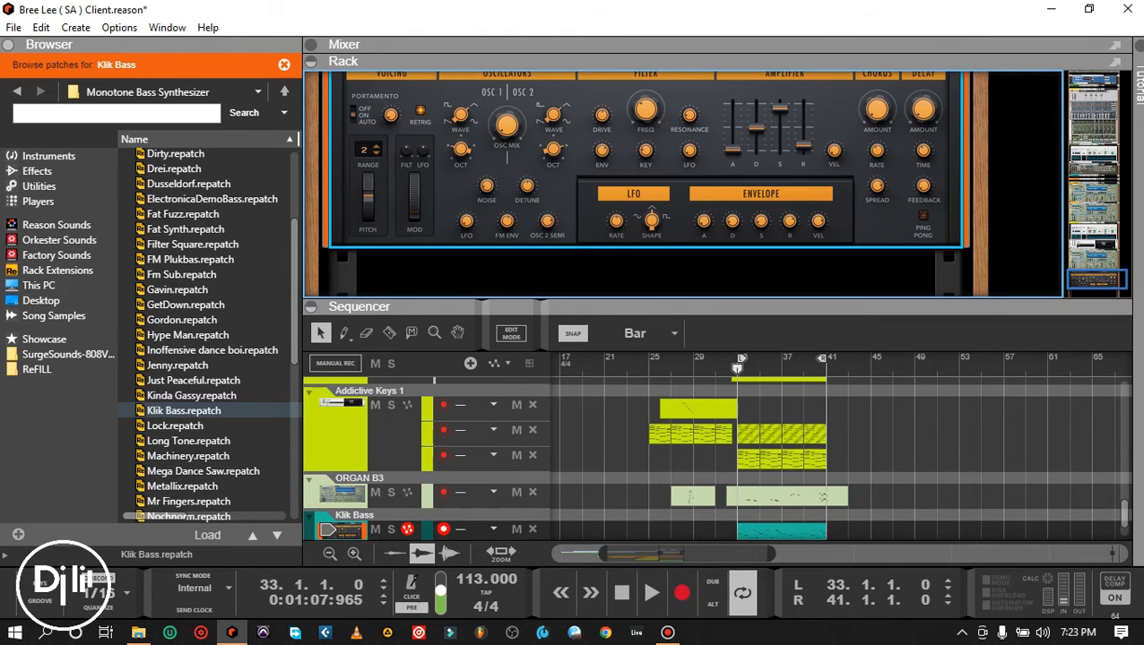
right_click(760, 222)
left_click(828, 240)
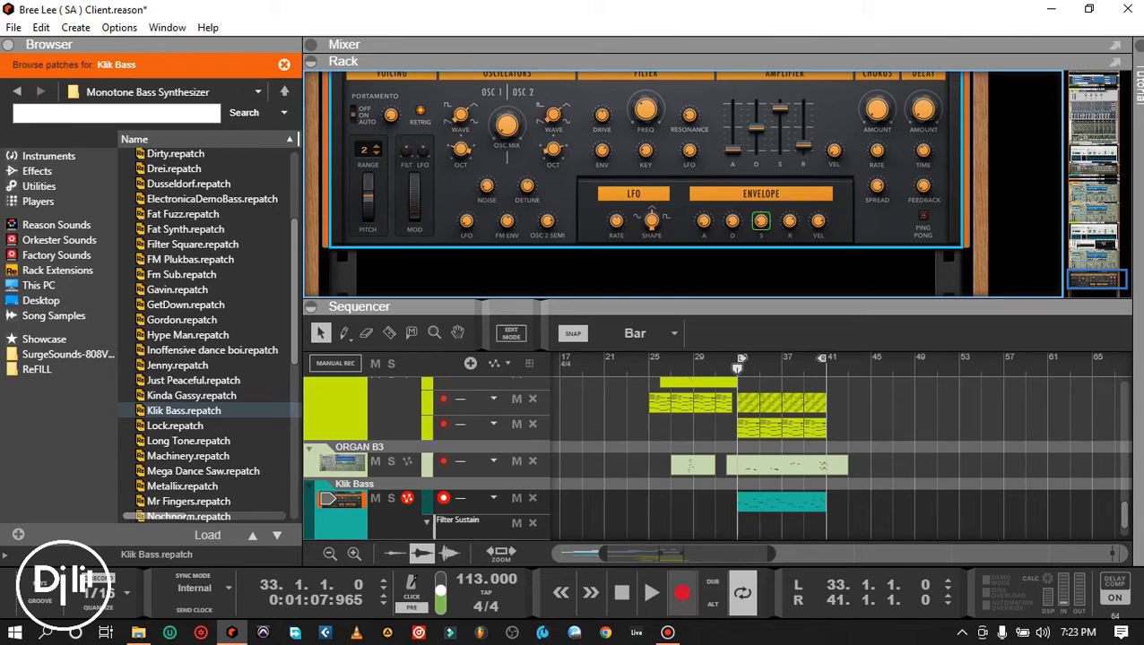
Record Filter Sustain automation over the bar 33 to 41 loop by varying the envelope sustain during recording.
left_click(681, 592)
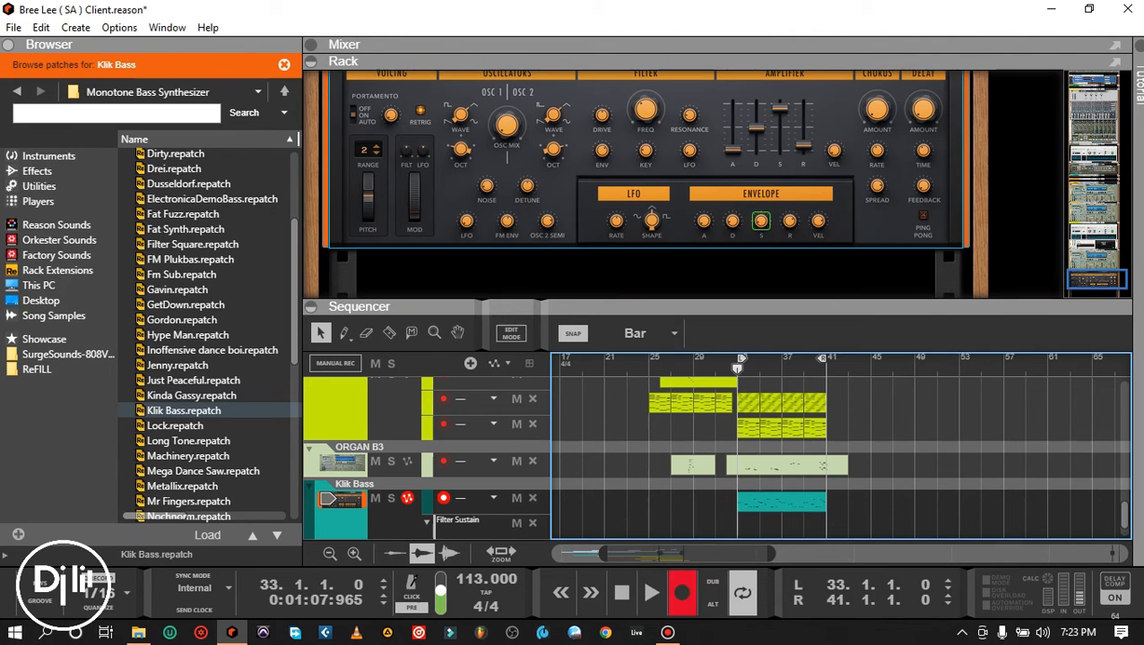
key("space")
mouse_move(760, 221)
left_mouse_down()
mouse_move(760, 181)
mouse_move(760, 221)
left_mouse_up()
key("space")
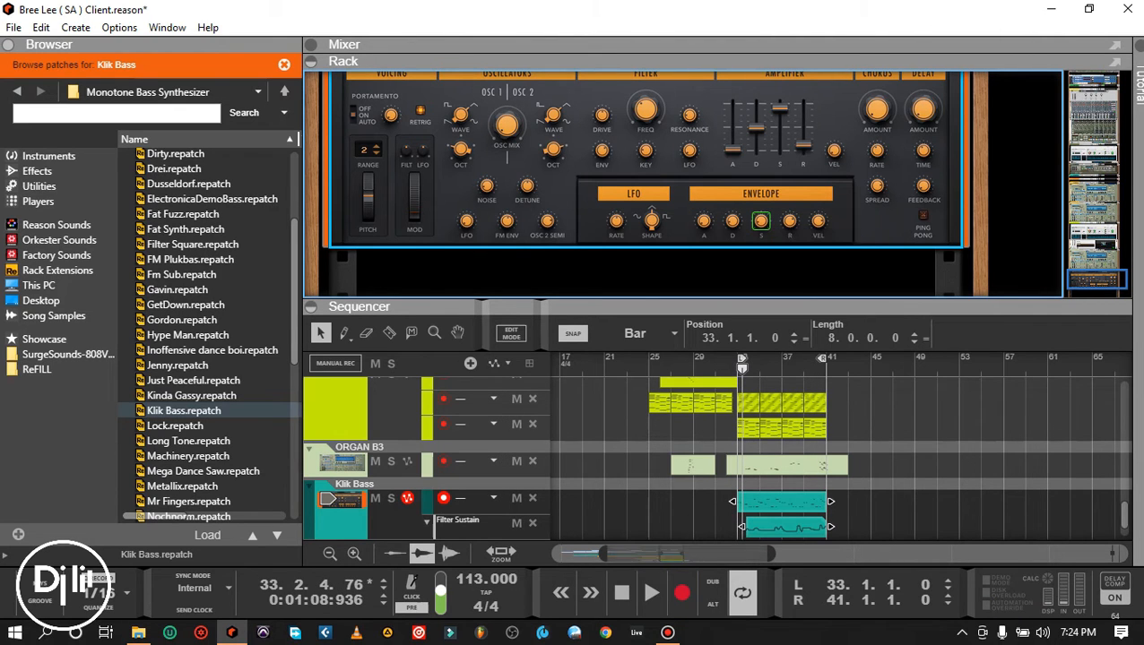
Play back the recorded automation and open the Filter Sustain clip for inline editing at a 1/4 grid.
left_click(643, 581)
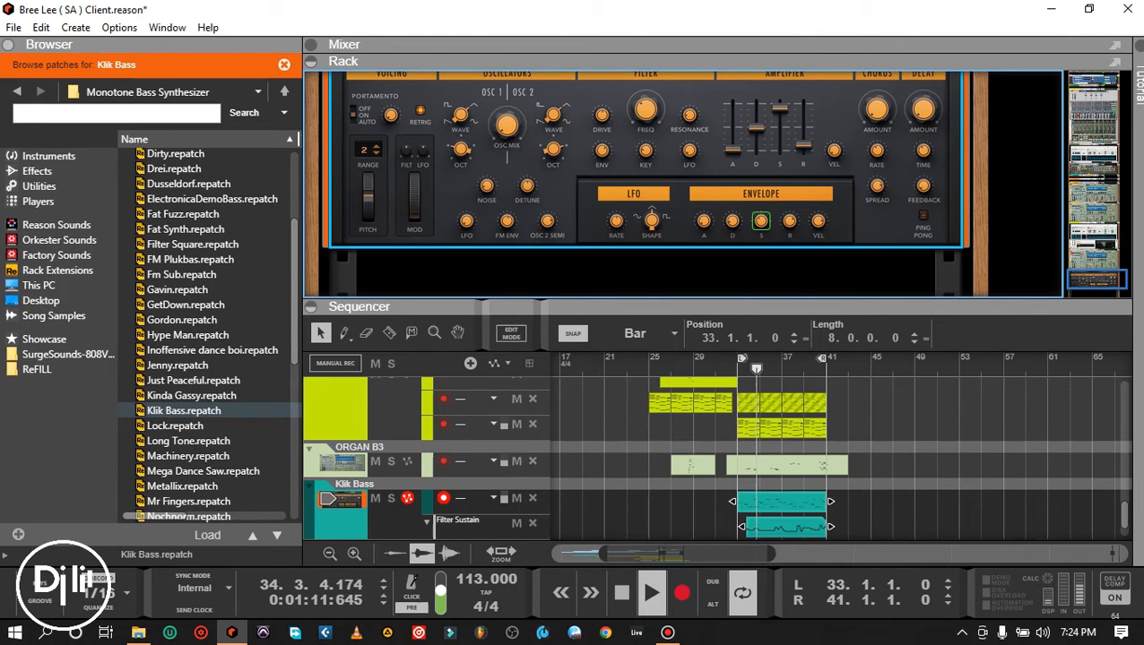
left_click_drag(807, 306, 807, 193)
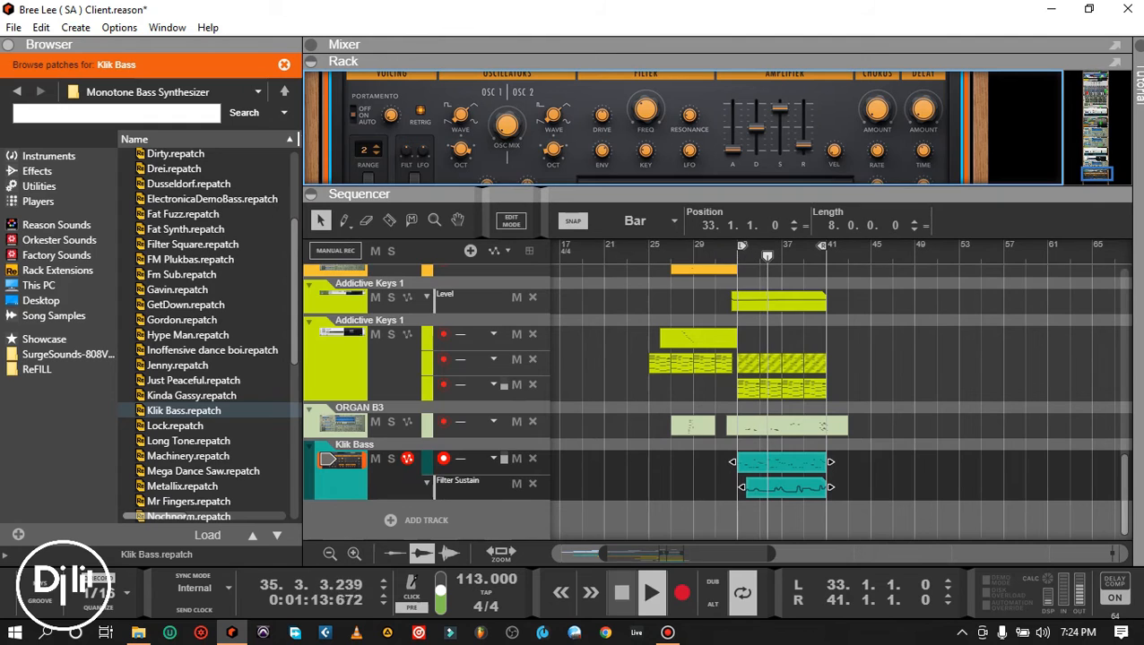
left_click(786, 488)
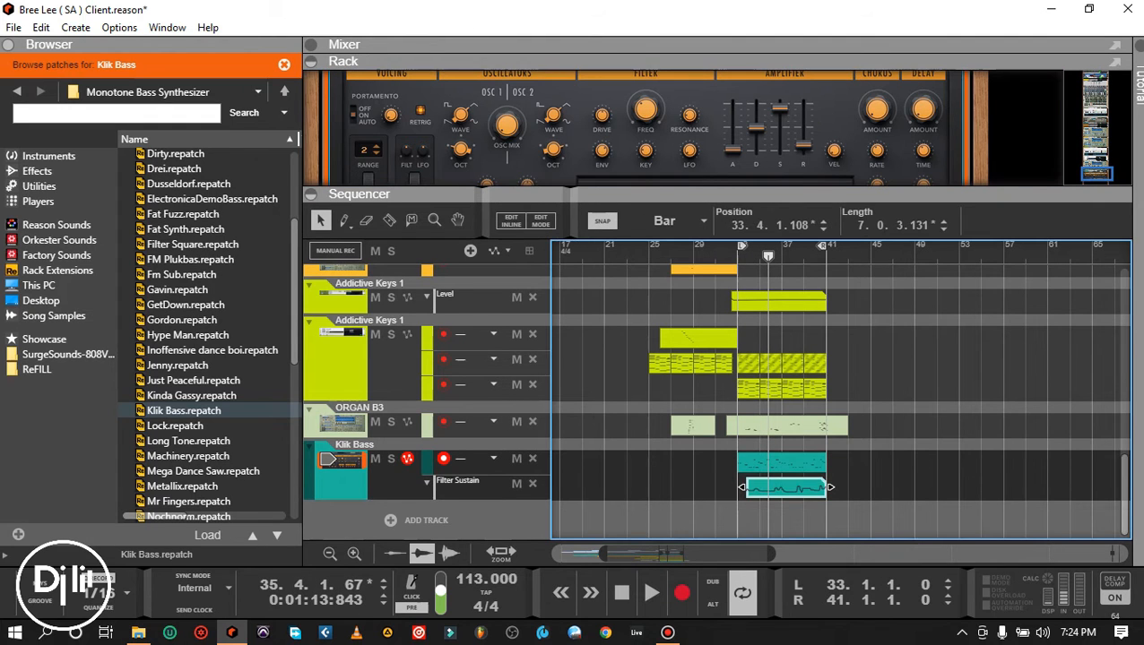
double_click(785, 488)
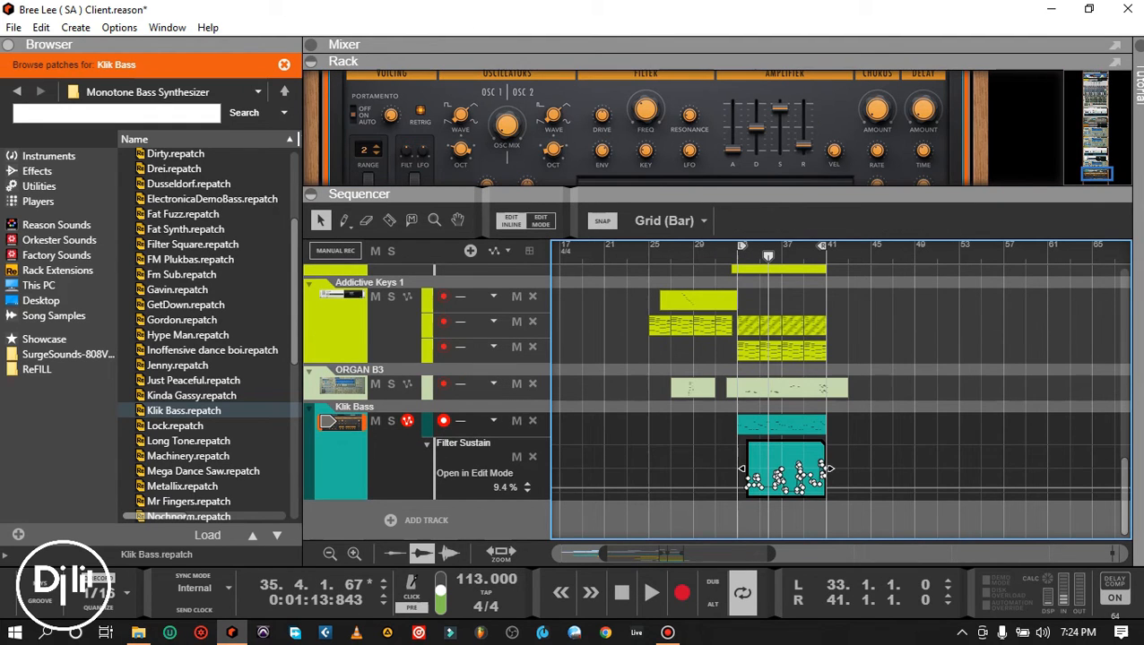
key("h")
key("h")
key("h")
key("h")
key("h")
key("h")
key("h")
key("h")
key("h")
key("h")
key("h")
key("h")
key("h")
key("h")
key("h")
key("h")
key("h")
key("h")
key("h")
key("h")
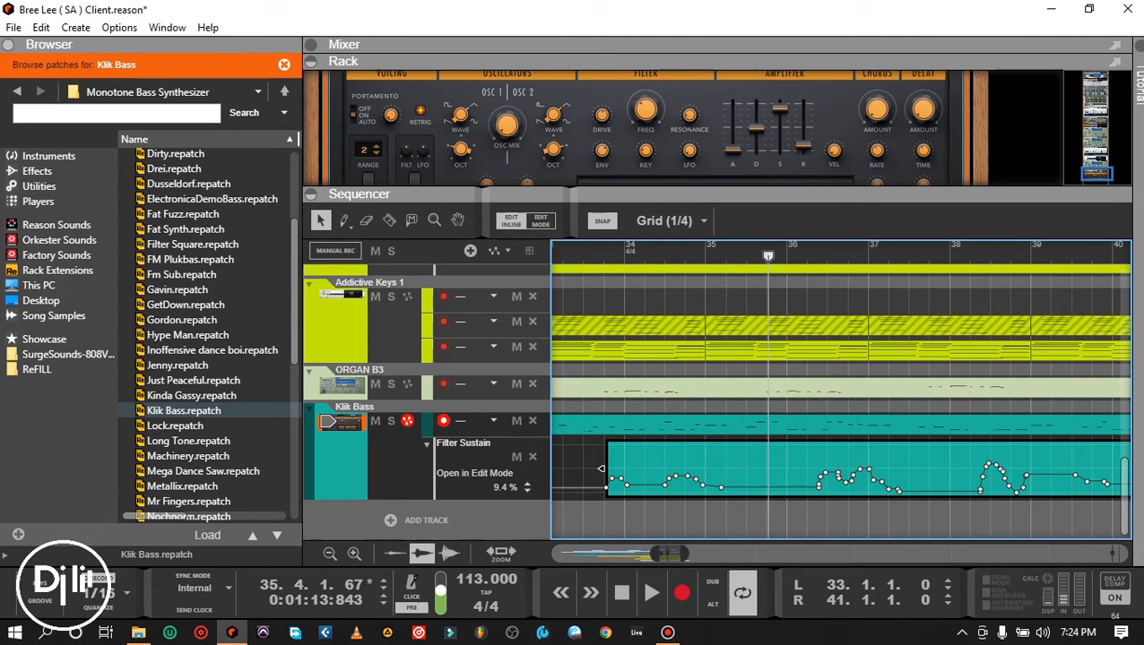
Raise the Filter Sustain automation bump in bar 34 to a 64.8 % point value and play it back.
left_click_drag(652, 459, 705, 500)
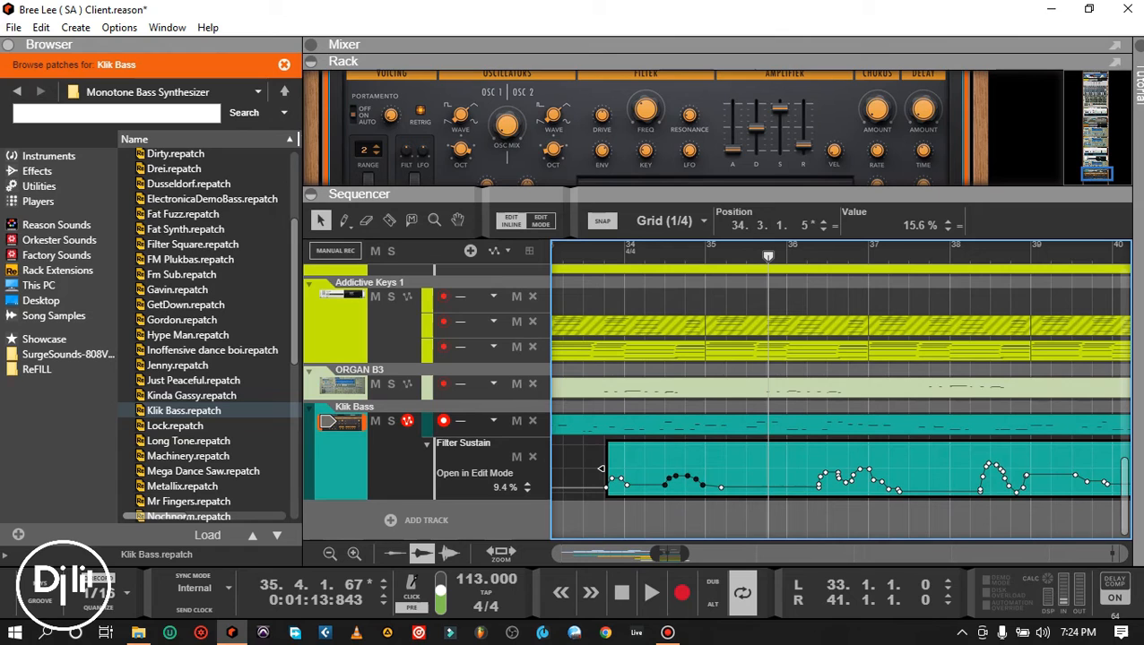
mouse_move(687, 475)
left_mouse_down()
mouse_move(656, 458)
mouse_move(697, 479)
left_mouse_up()
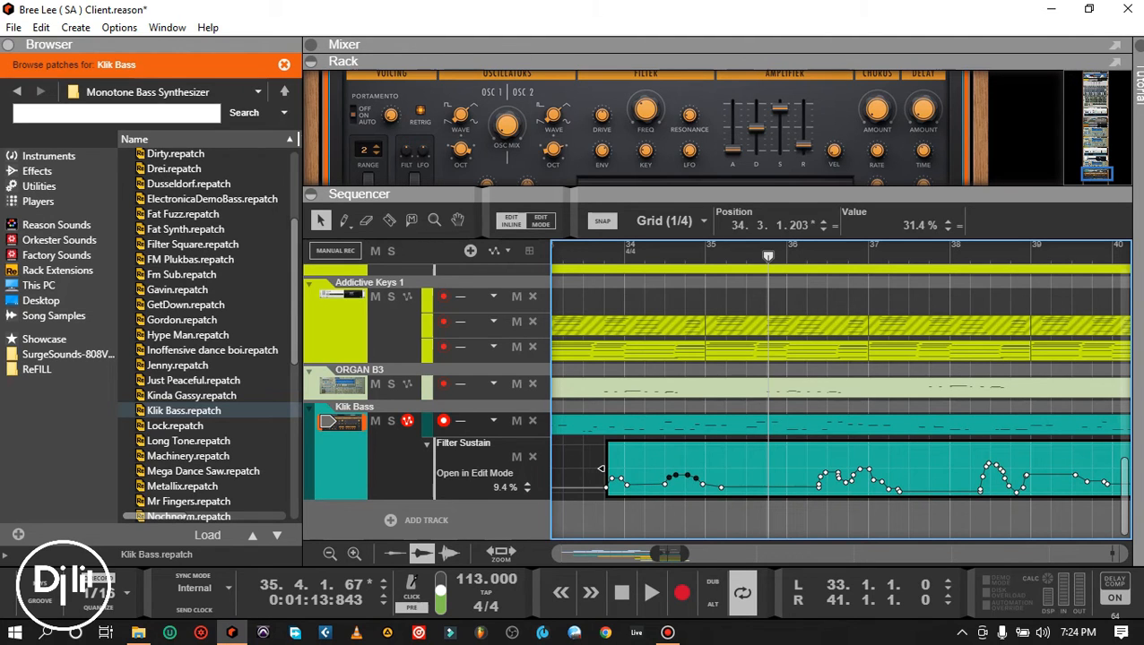
left_click_drag(687, 476, 687, 460)
left_click(604, 253)
left_click(652, 593)
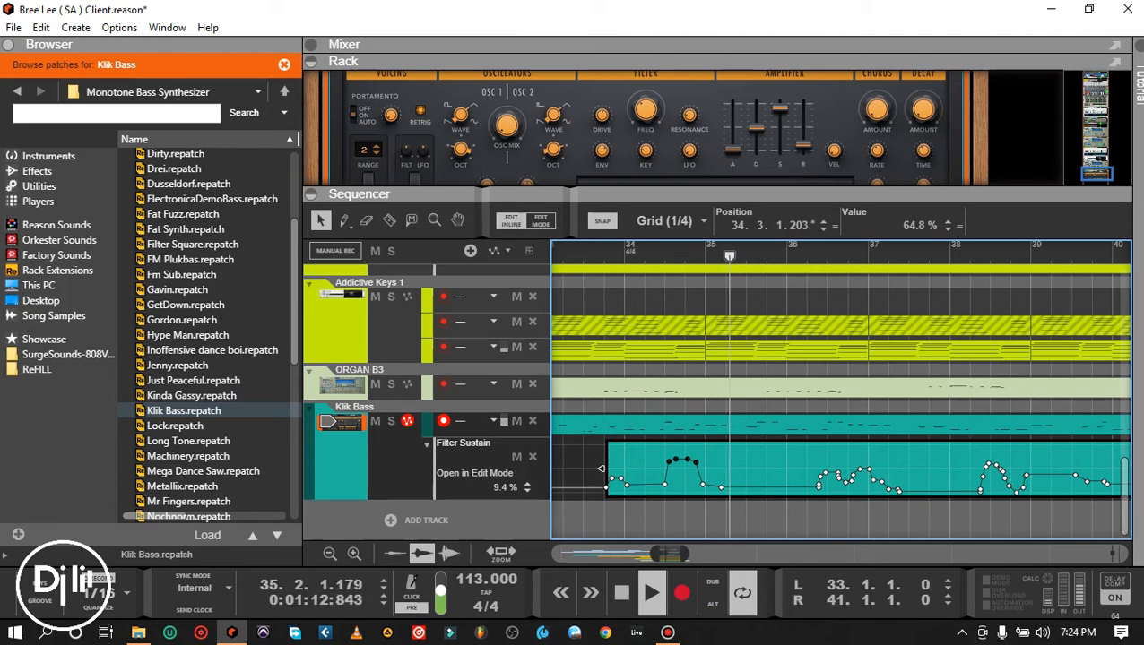
left_click(604, 254)
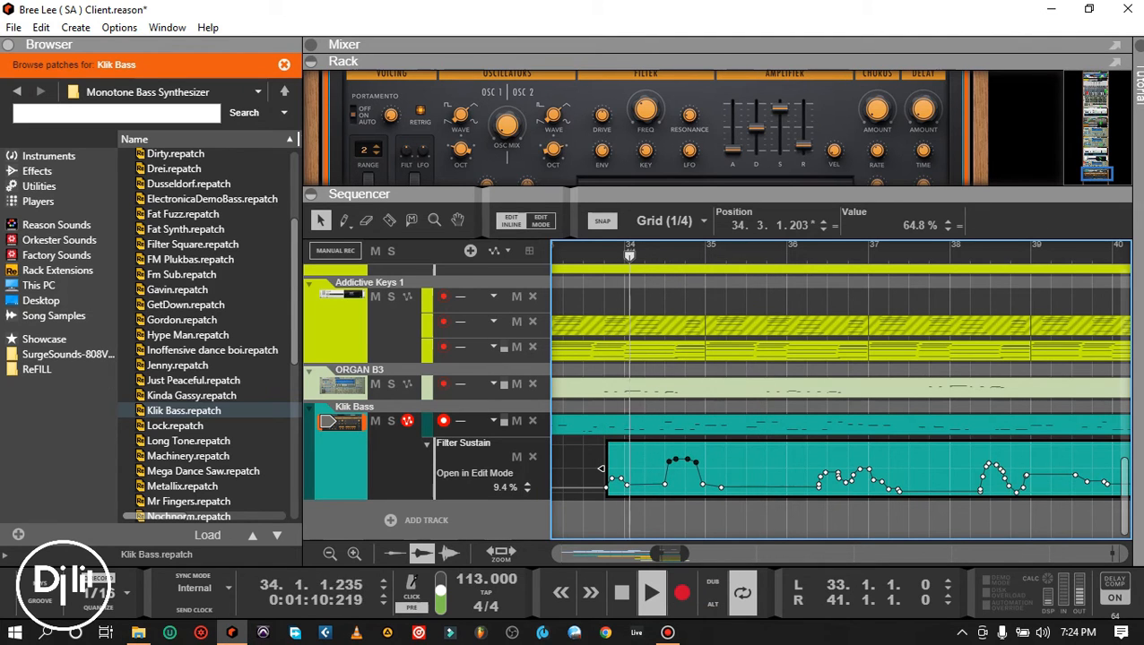
Lower the last two points of the bar 34 bump, bringing the first of them to 23.8 %, and stop playback.
left_click(686, 449)
left_click_drag(686, 449, 695, 485)
left_click(622, 592)
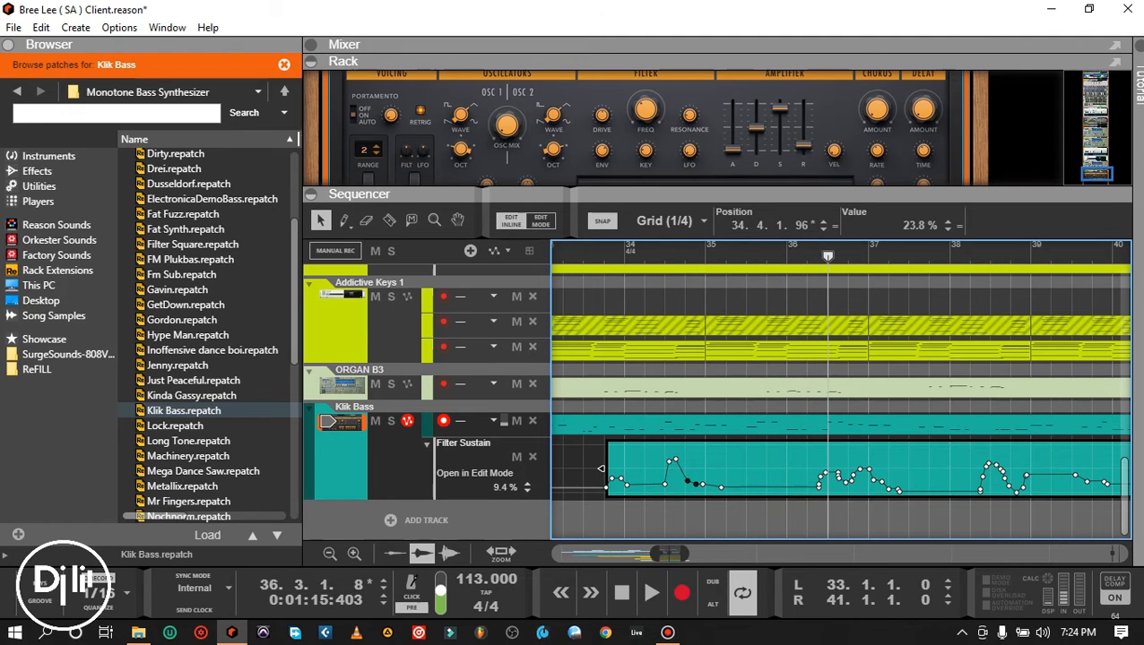
left_click(622, 592)
Shift the rising points of the bar 34 peak earlier so they start at 34.2.4.7, play it back and leave inline editing.
left_click_drag(659, 448, 681, 497)
left_click(696, 461)
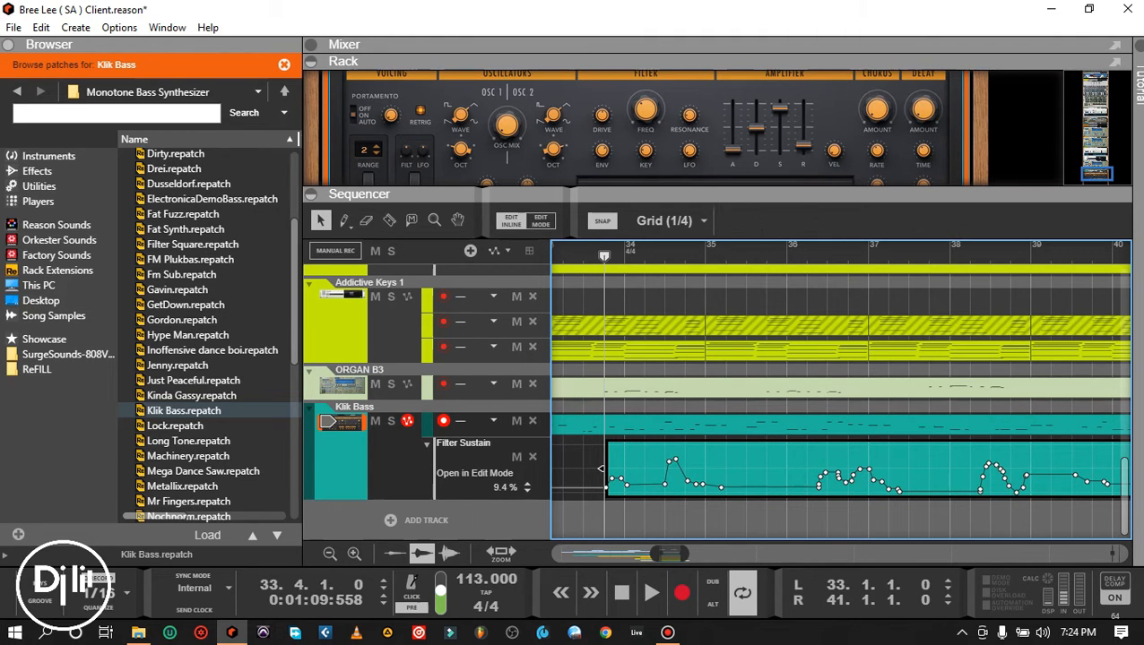
left_click_drag(653, 440, 677, 488)
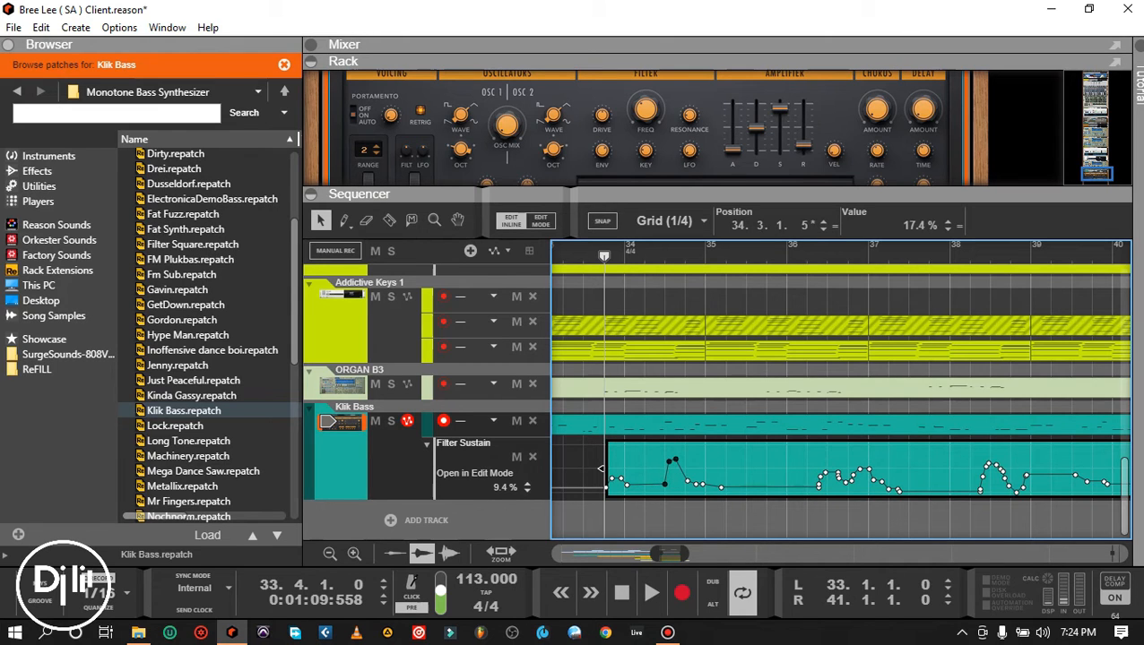
left_click_drag(669, 461, 663, 464)
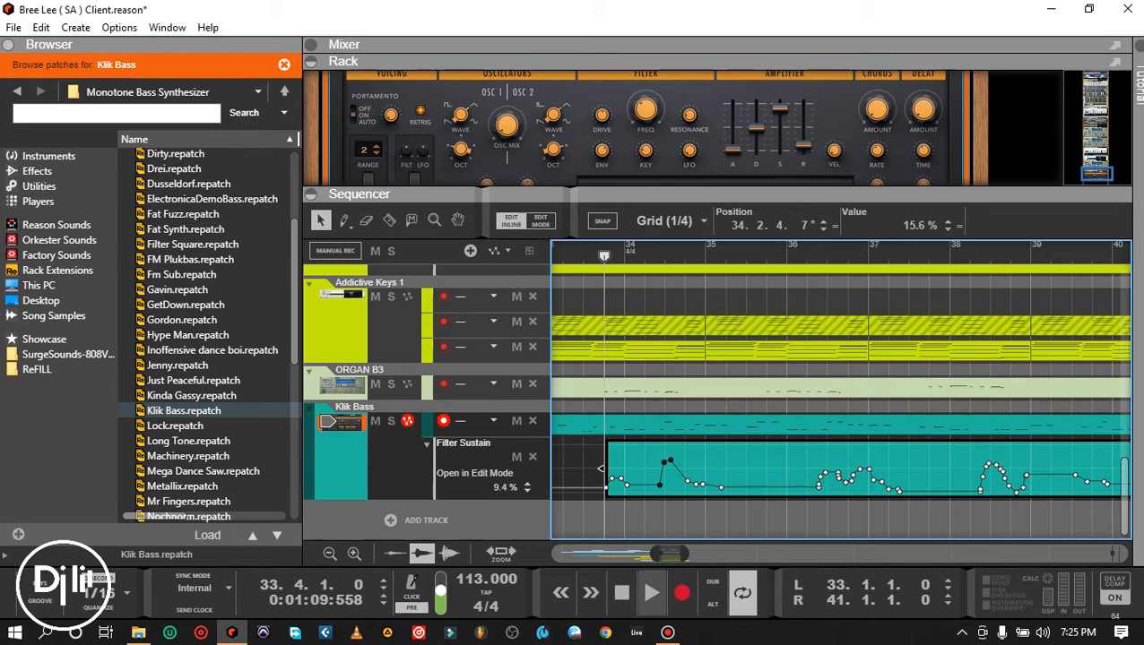
left_click(651, 592)
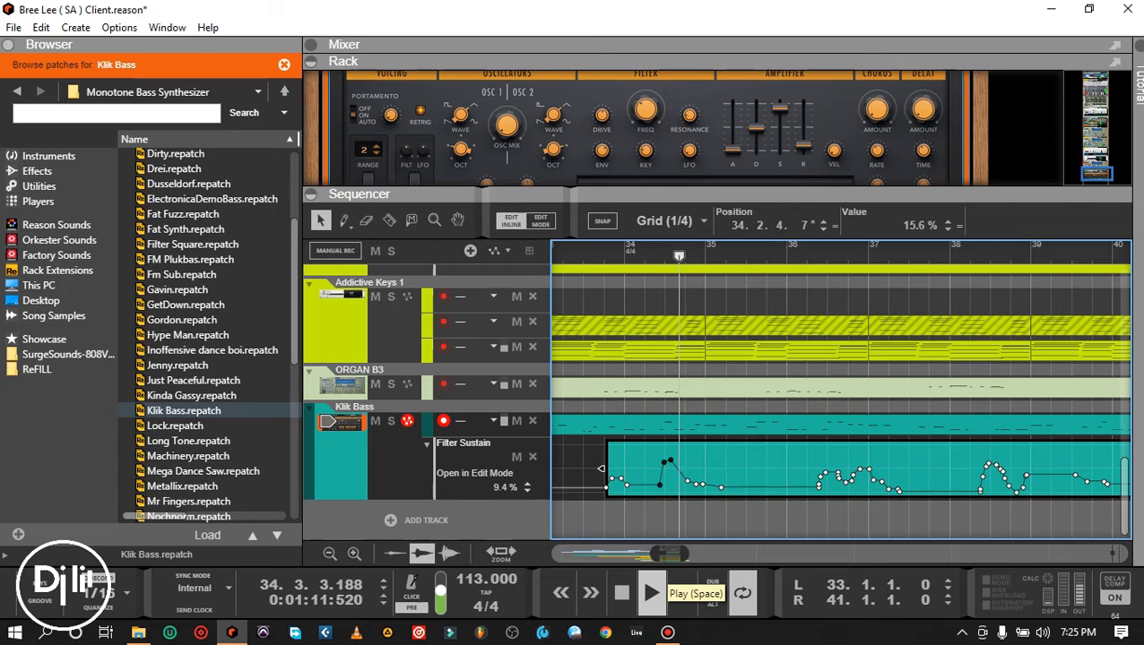
left_click(621, 592)
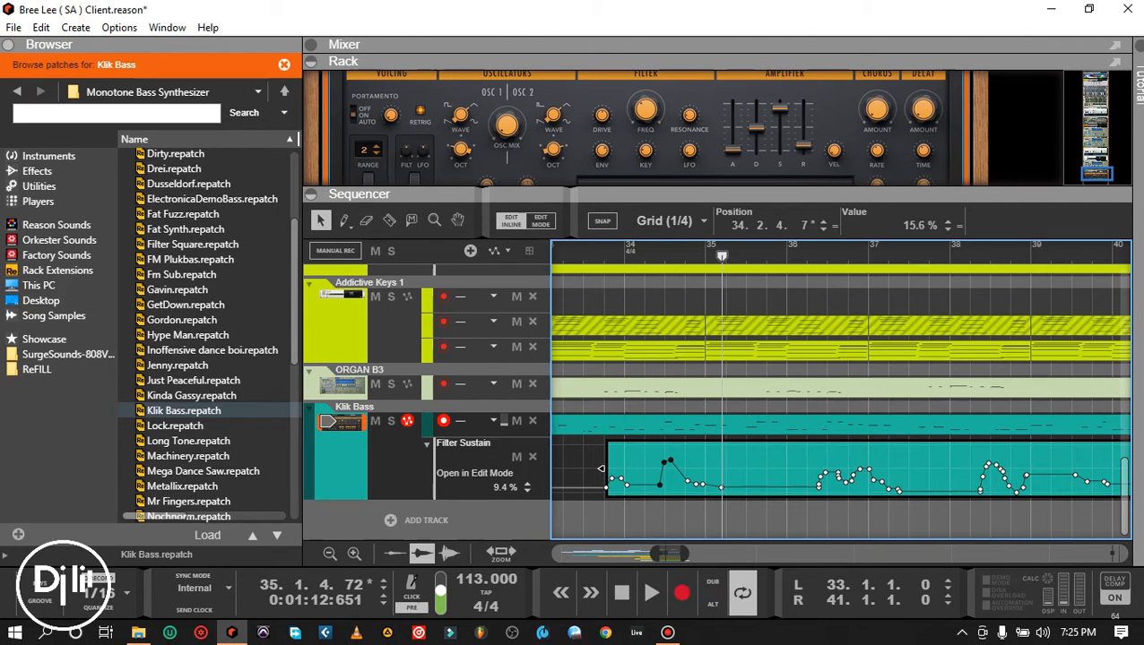
key("s")
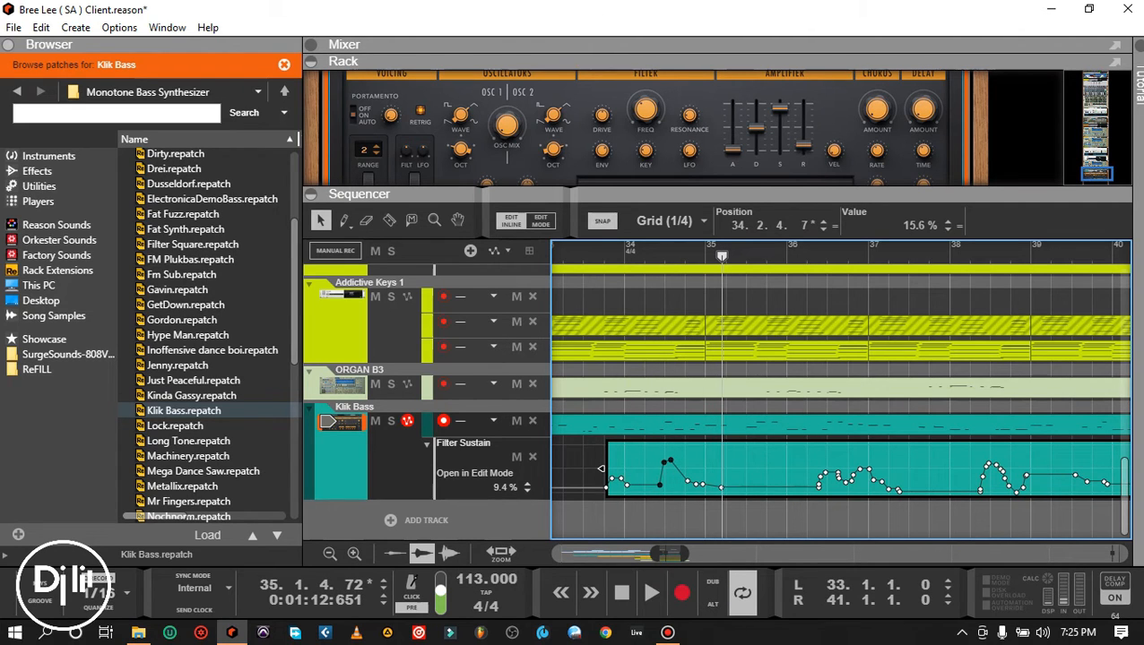
key("Escape")
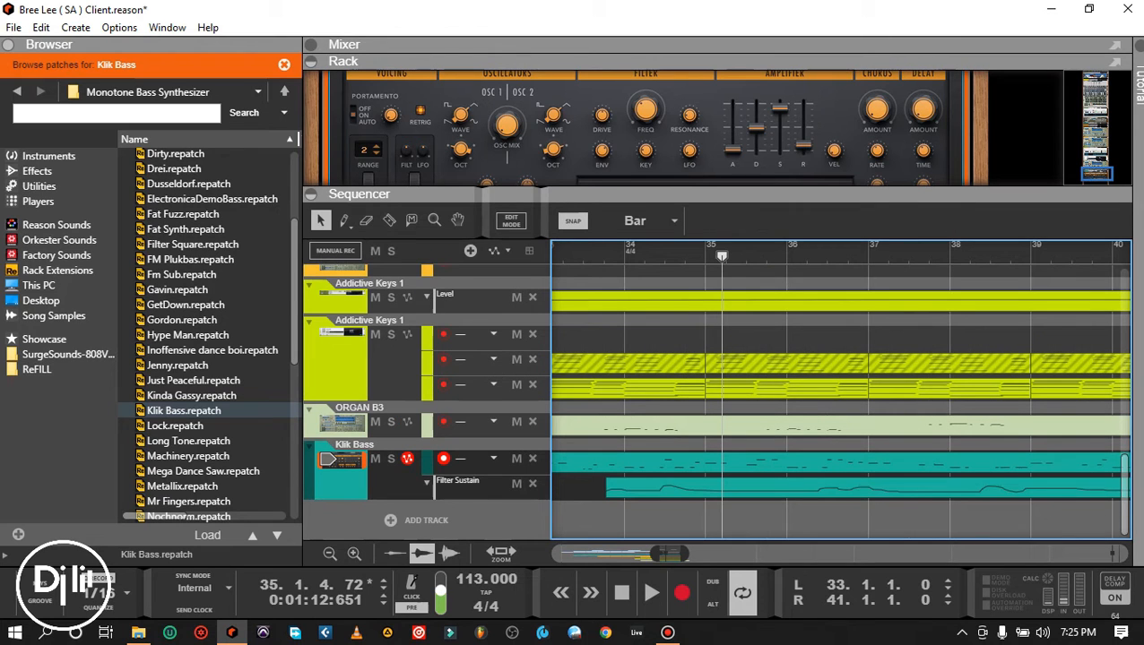
Play the arrangement from bar 33 to hear the bass with its edited filter automation.
left_click_drag(670, 553, 664, 553)
left_click(632, 257)
left_click(645, 583)
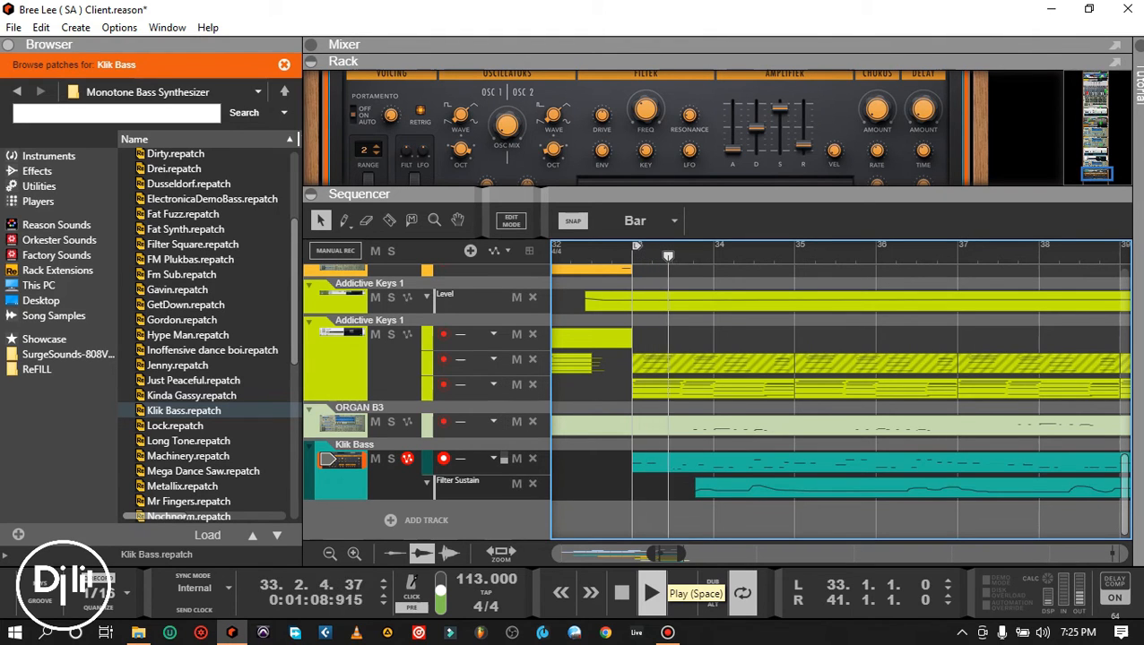
left_click(622, 592)
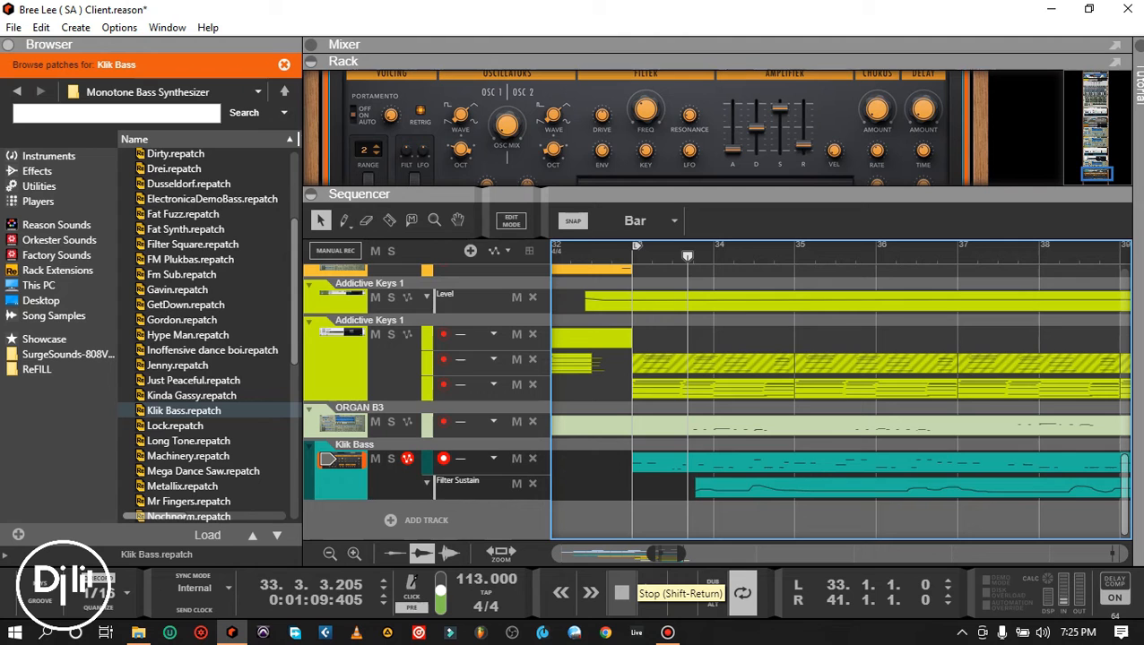
Create another Monotone Bass Synthesizer below the Klik Bass device in the rack, using the Fm Sub patch.
left_click_drag(663, 194, 663, 307)
scroll(646, 179, "down", 3)
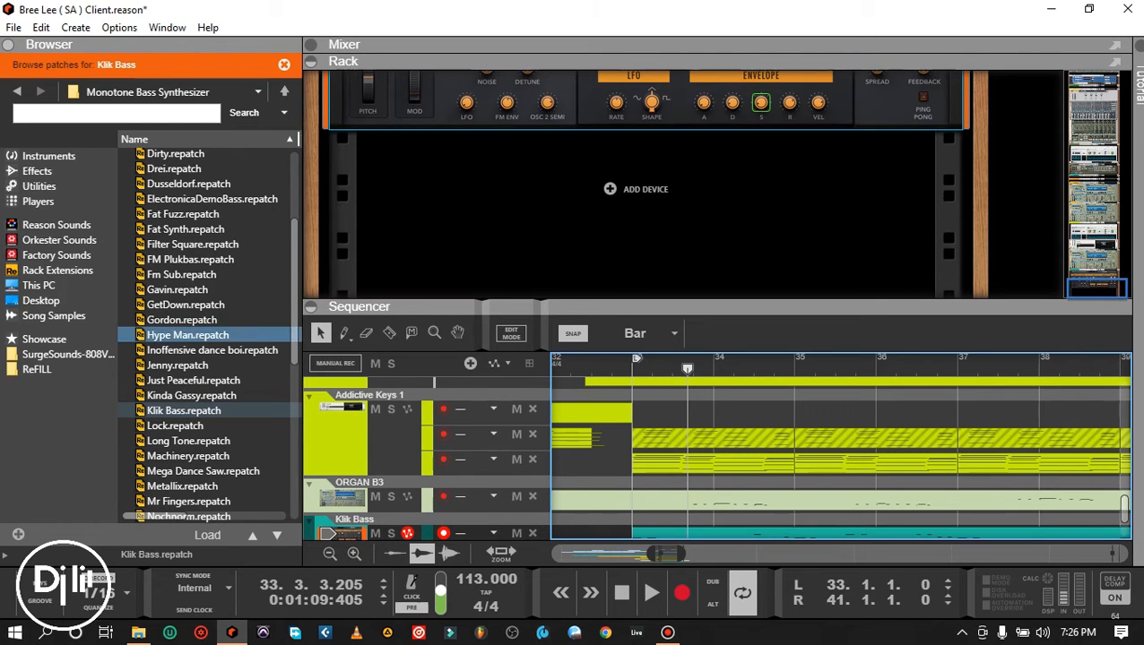
mouse_move(179, 275)
left_mouse_down()
mouse_move(443, 241)
mouse_move(643, 130)
left_mouse_up()
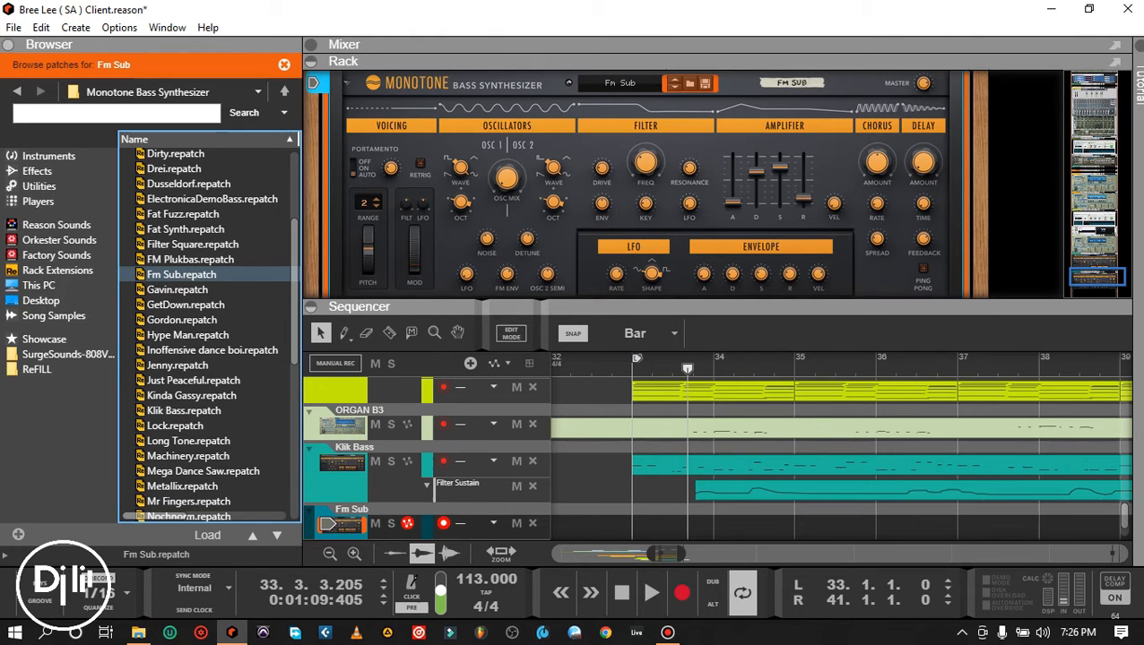
Copy the Klik Bass note clip at bar 33 onto the Fm Sub track and mute the Fm Sub note lane.
key("F7")
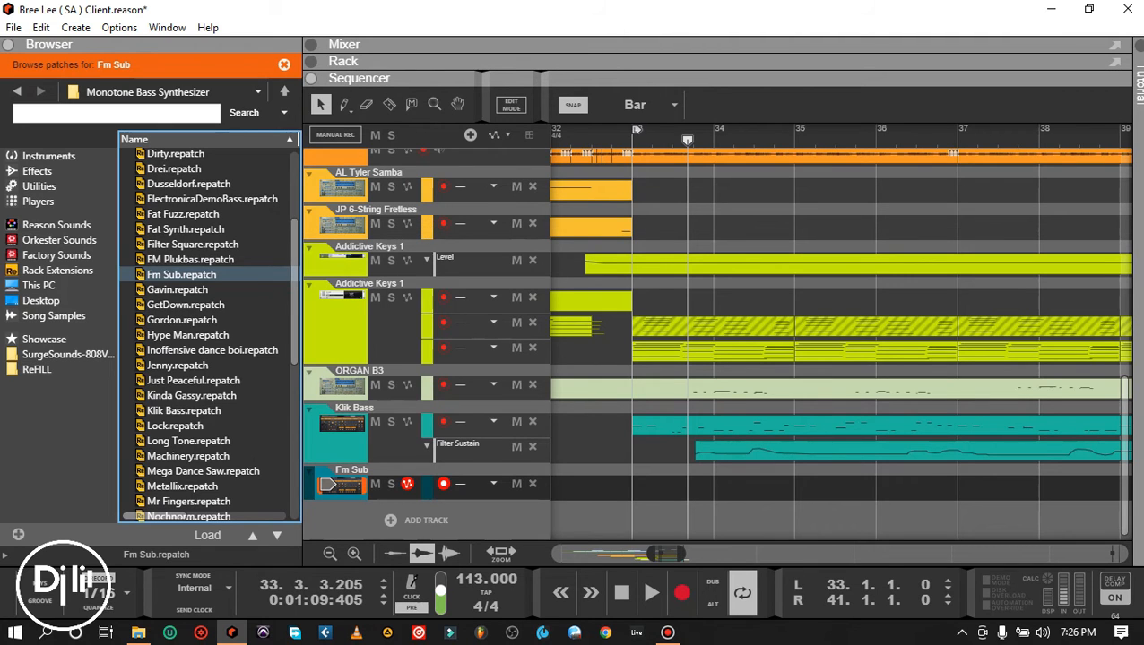
left_click(629, 425)
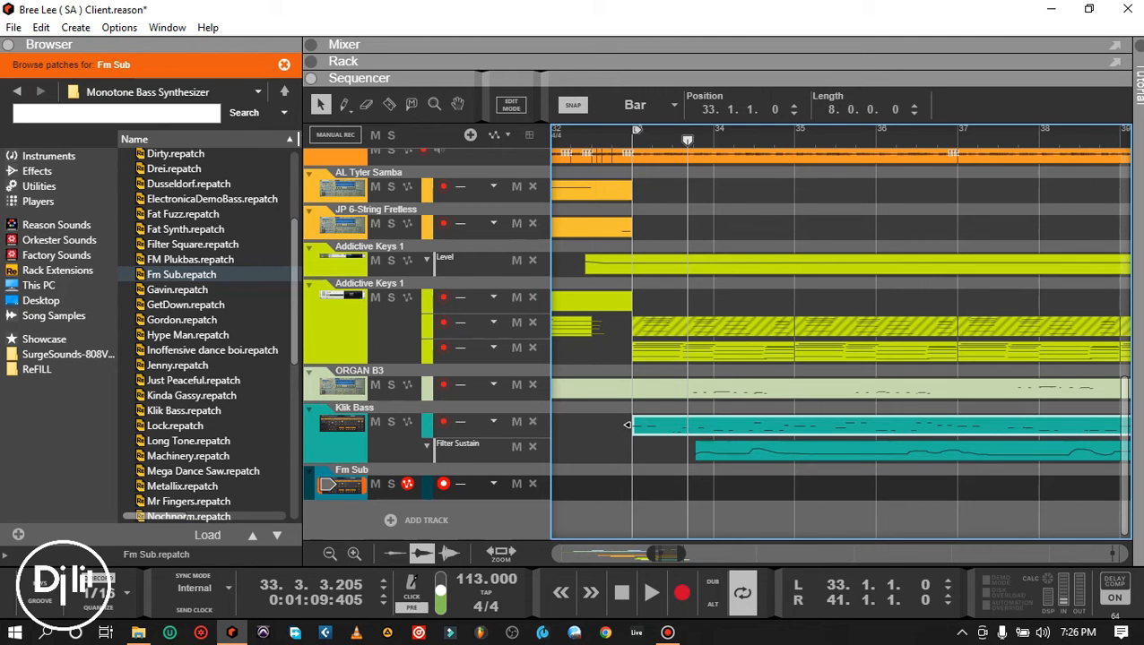
left_click_drag(627, 425, 627, 487)
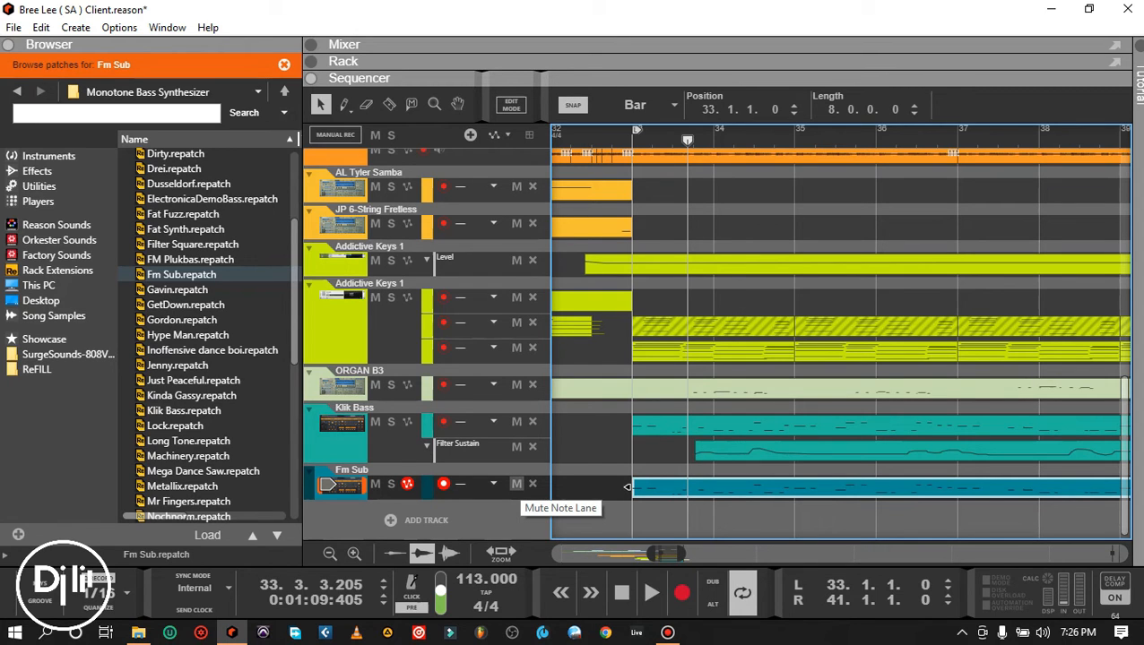
left_click(516, 484)
left_click(651, 486)
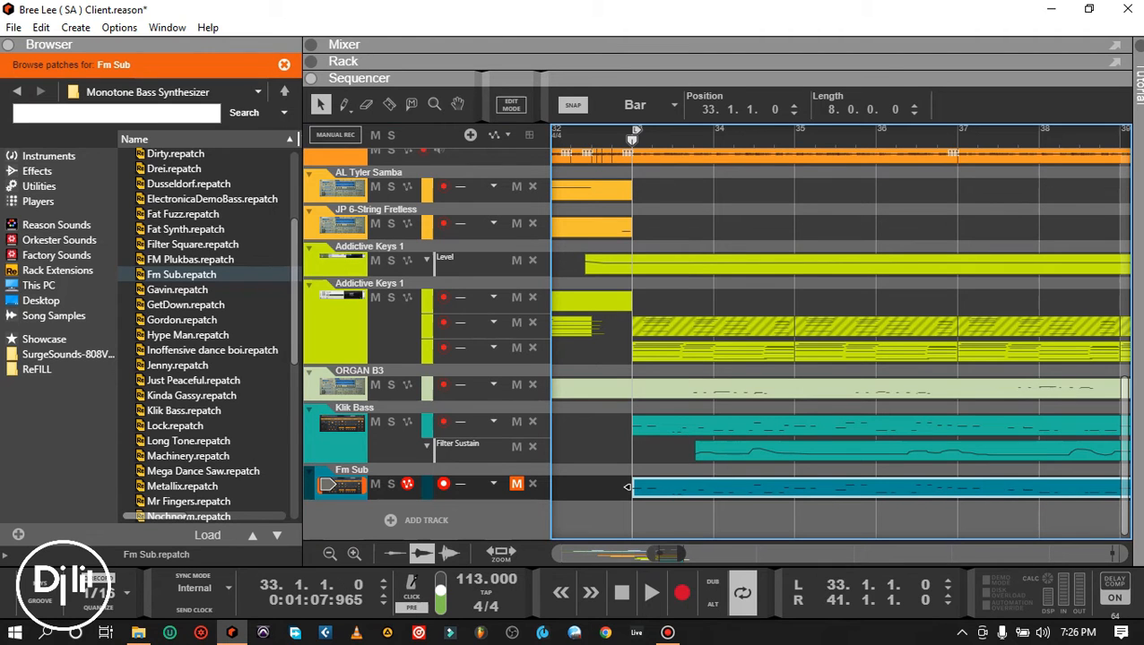
Play the section from bar 33 without the Fm Sub, then unmute its note lane and play the section with it.
left_click(652, 592)
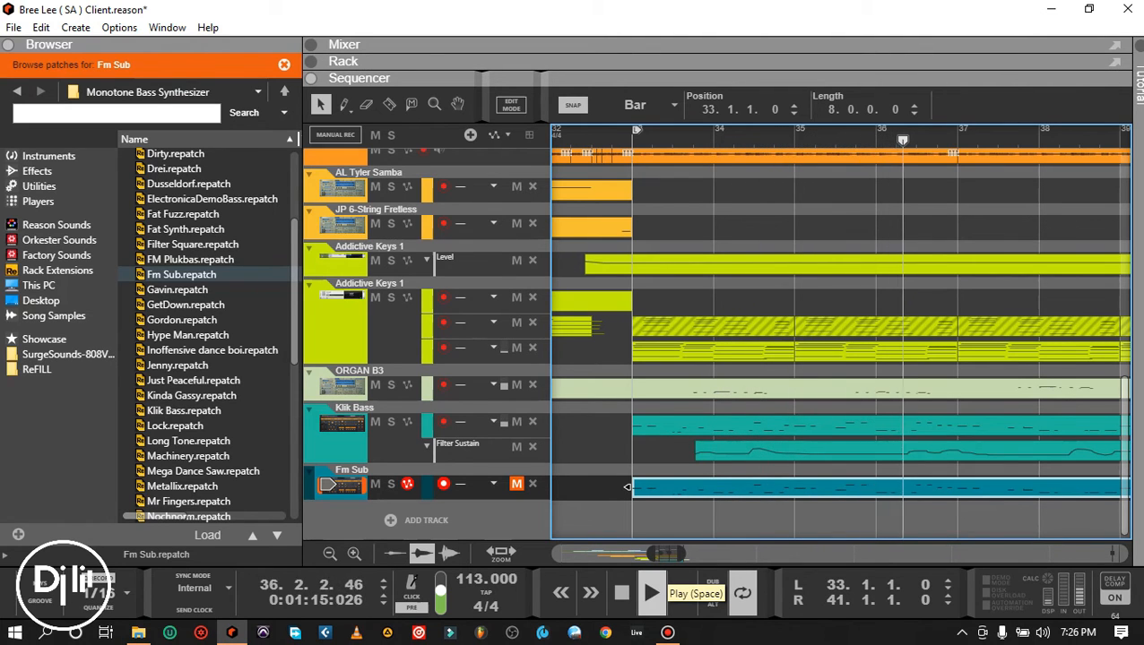
left_click(622, 591)
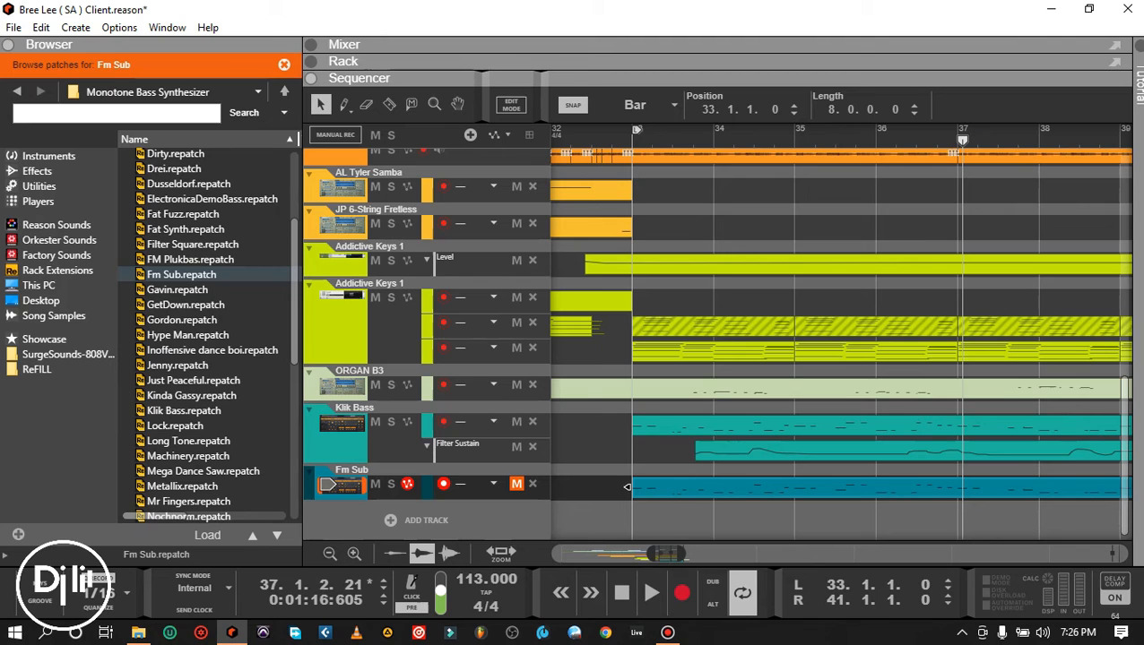
left_click(622, 591)
left_click(517, 484)
left_click(651, 591)
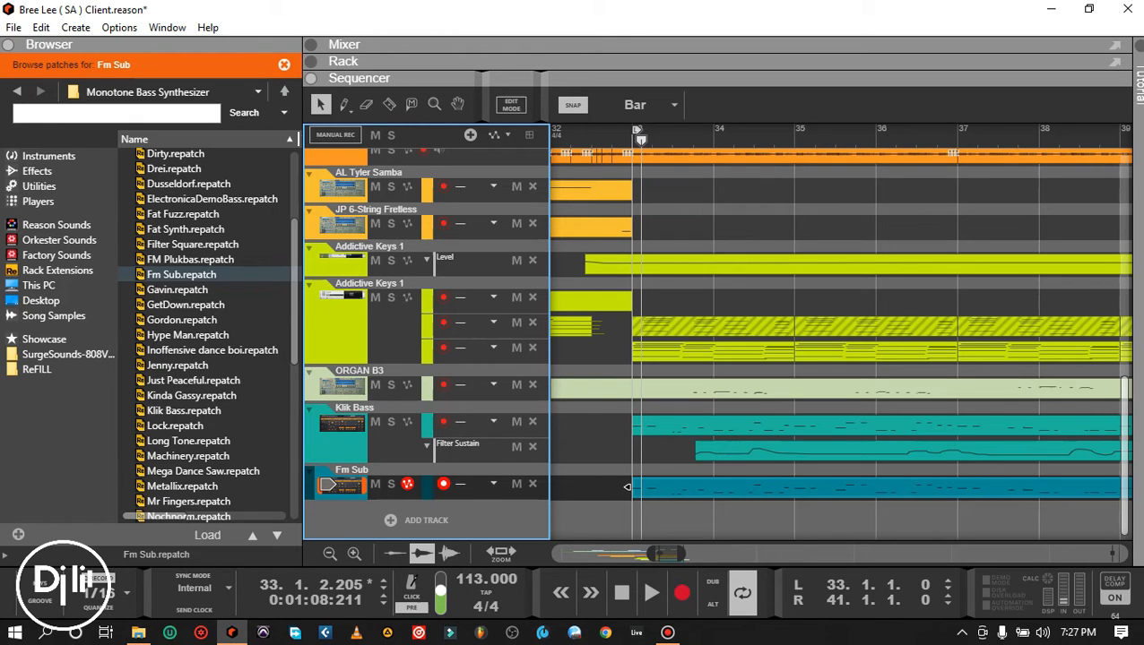
left_click(626, 487)
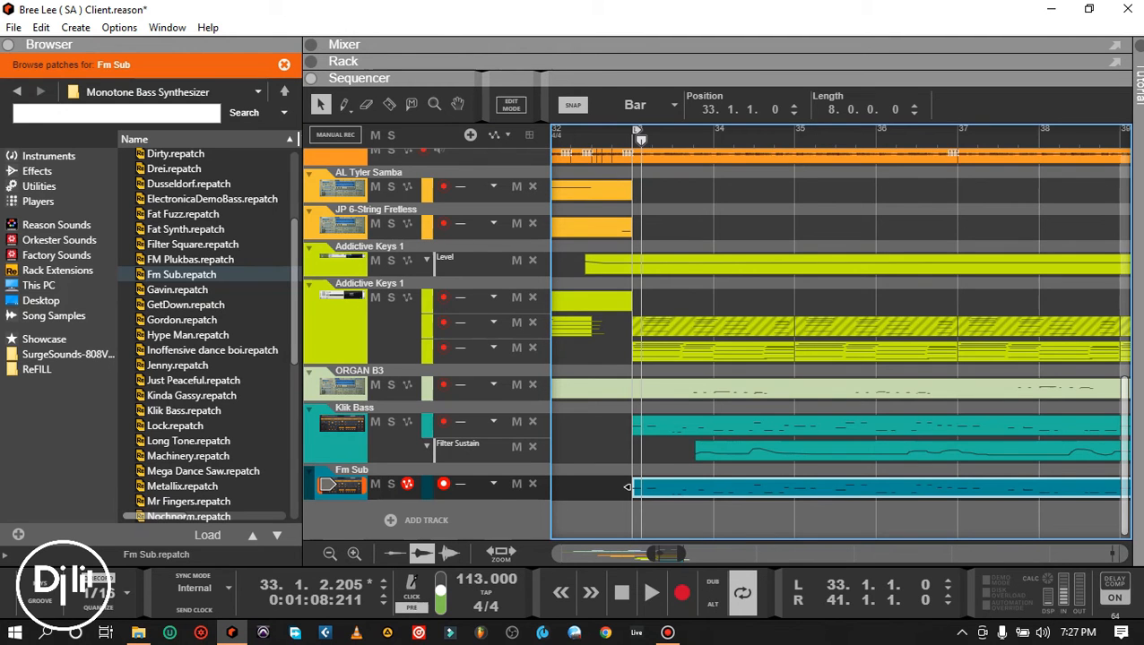
Add a new overdub note lane to the Redrum 2 track with the playhead at bar 33.
scroll(626, 487, "up", 3)
scroll(626, 487, "up", 8)
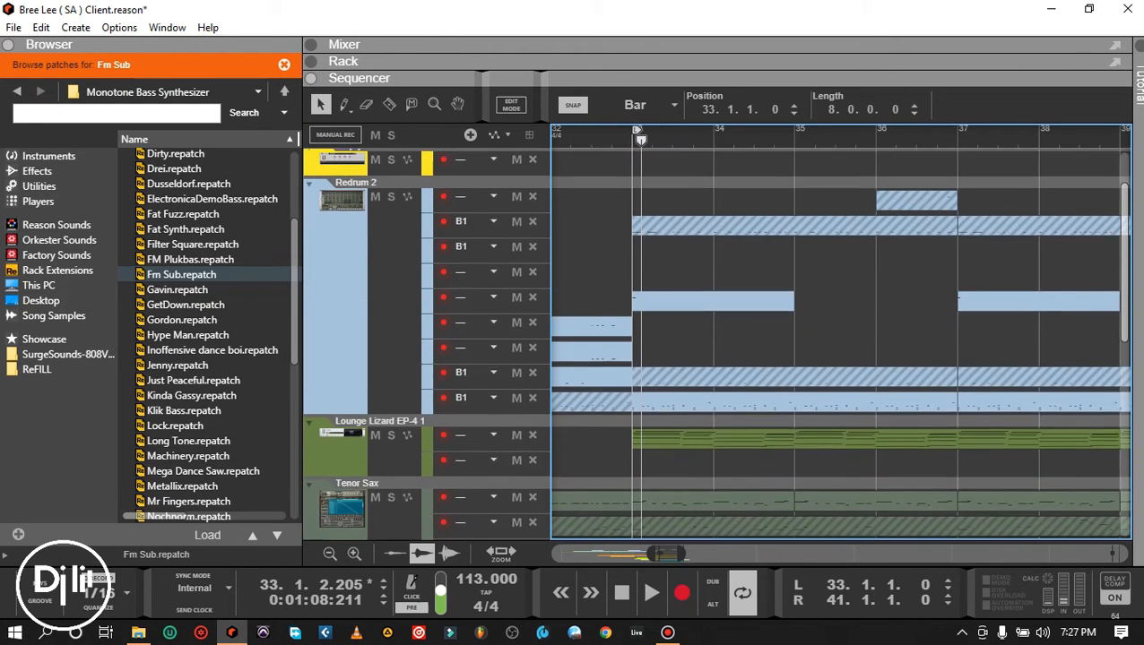
left_click(753, 341)
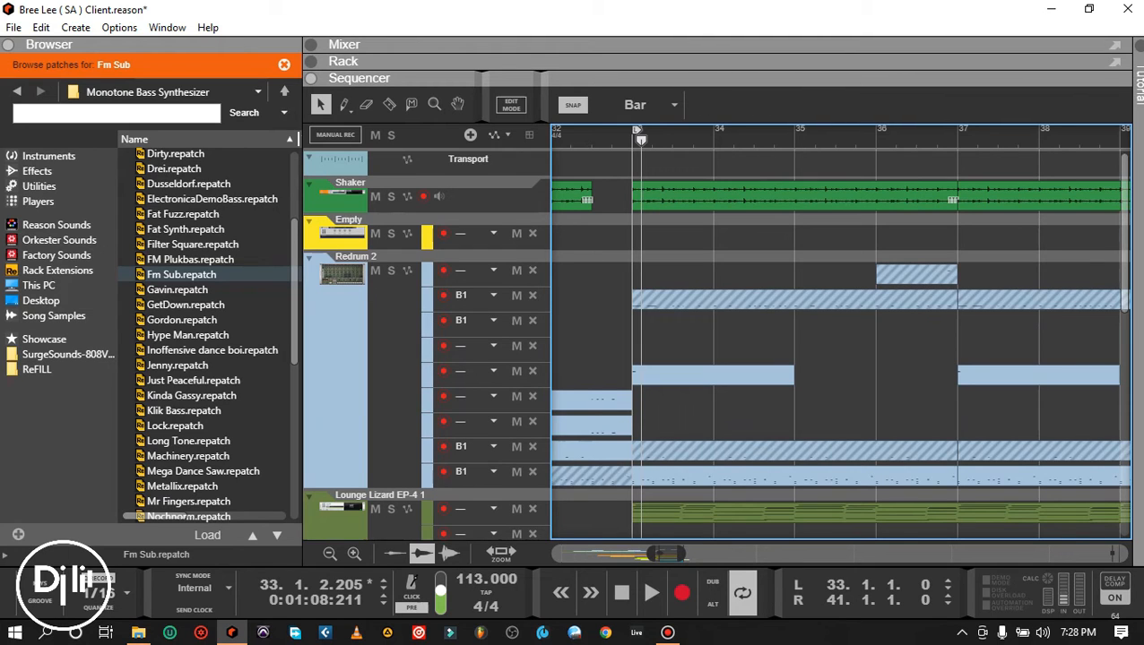
key("shift+Return")
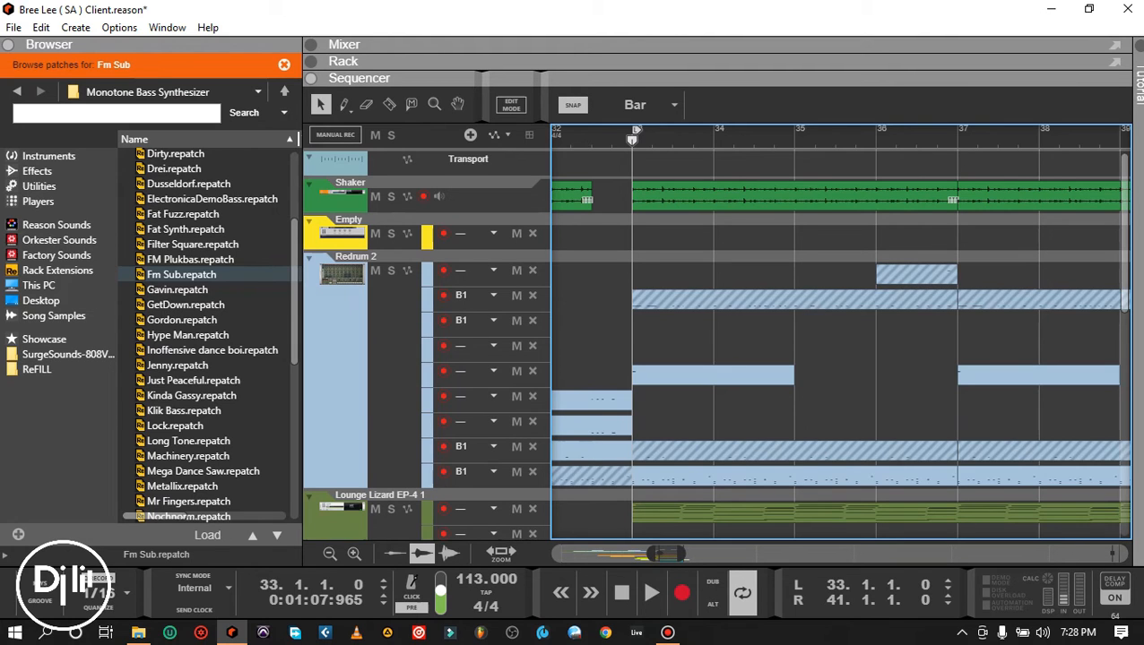
left_click(328, 271)
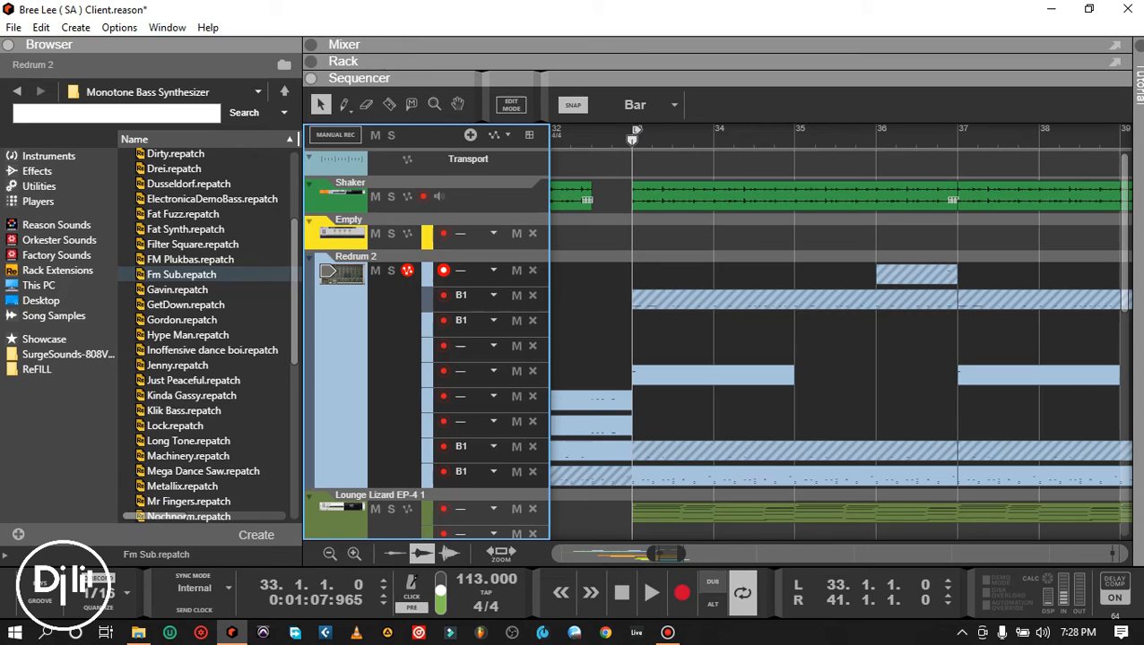
left_click(714, 582)
left_click(742, 592)
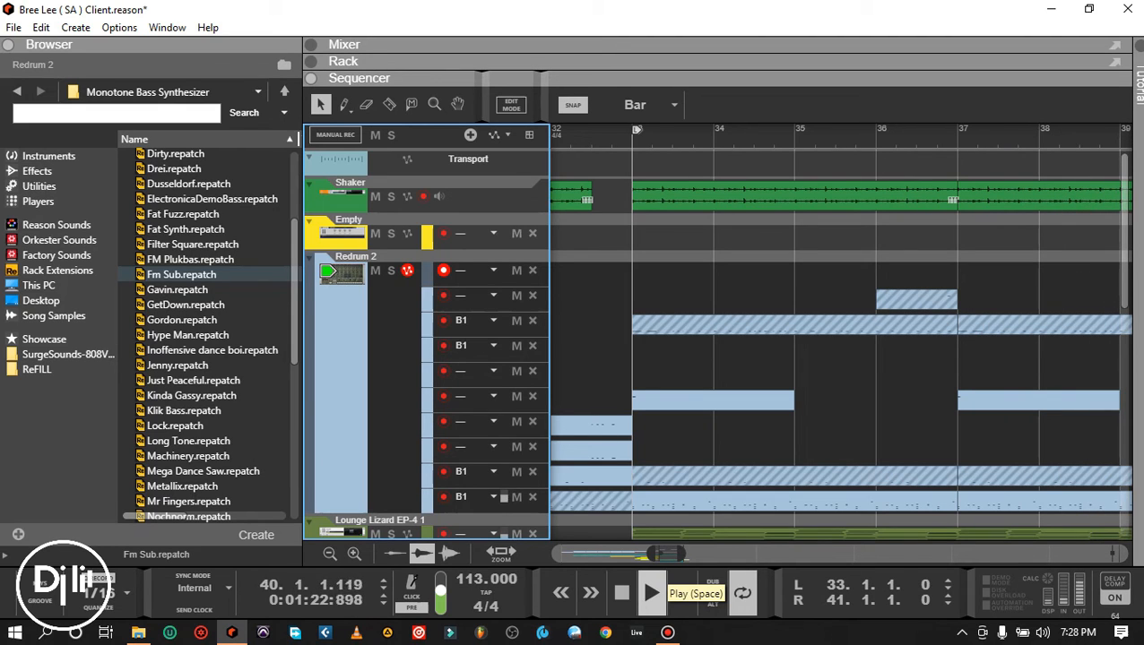
Play the section for rehearsal, return to bar 33 and record a drum part on the new Redrum 2 lane into bar 37.
left_click(642, 574)
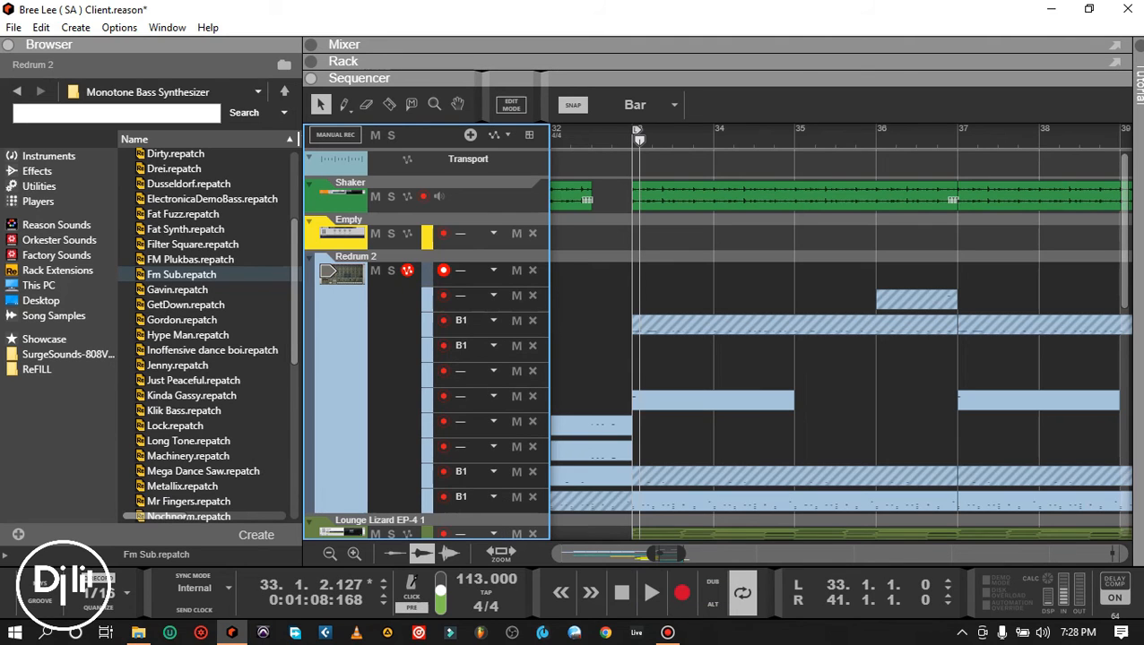
left_click(633, 139)
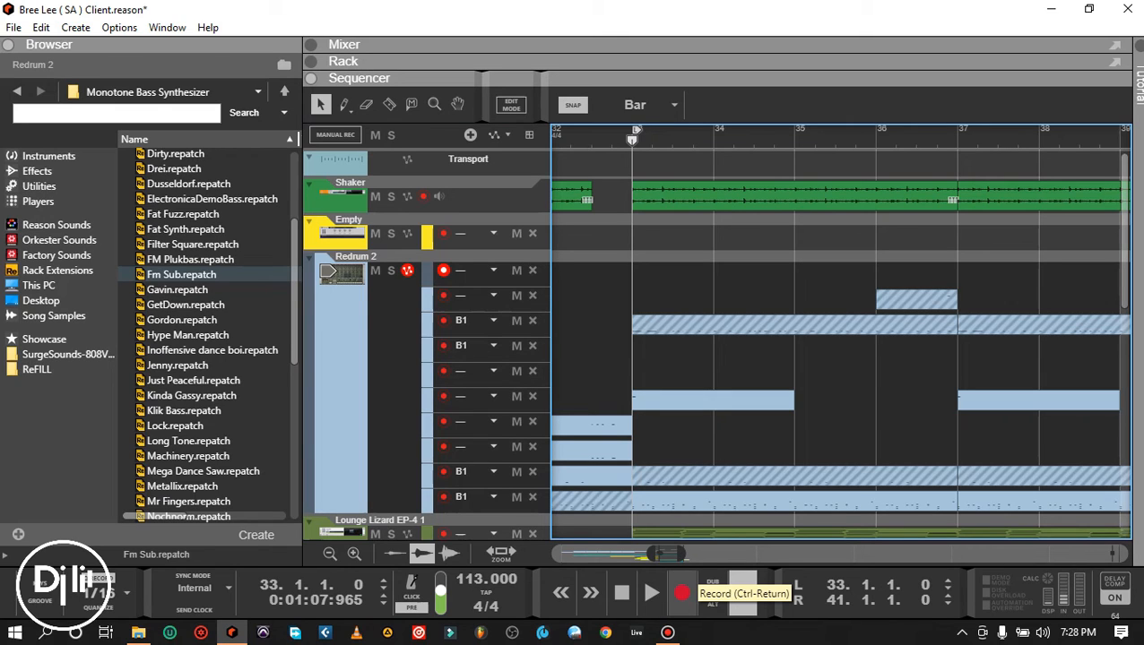
left_click(682, 593)
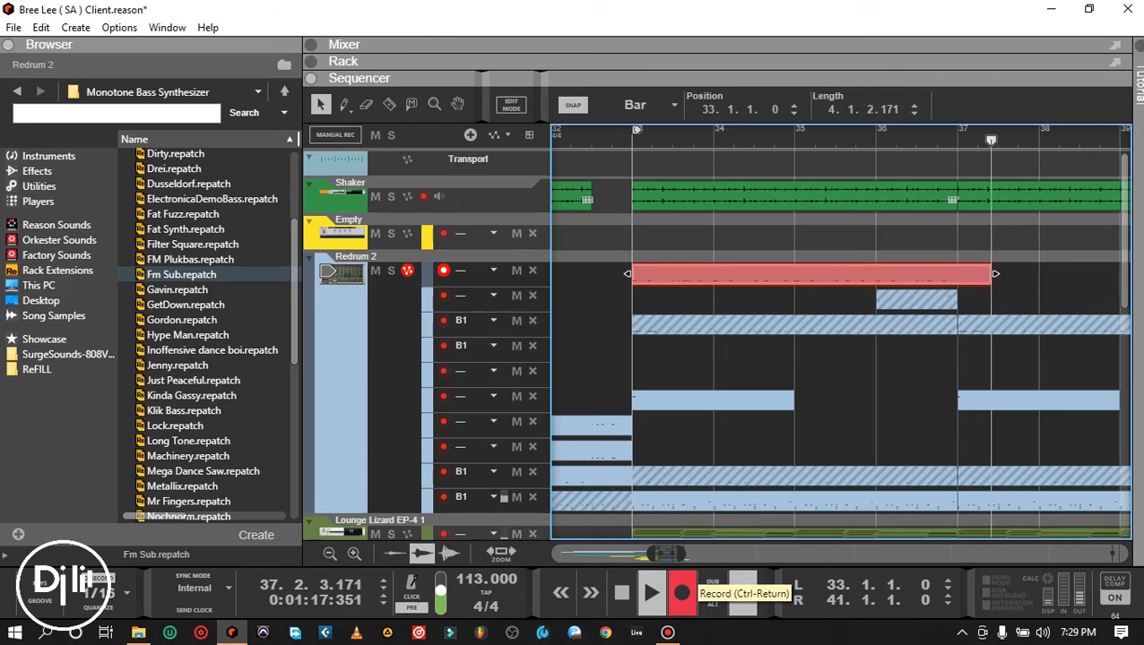
key("space")
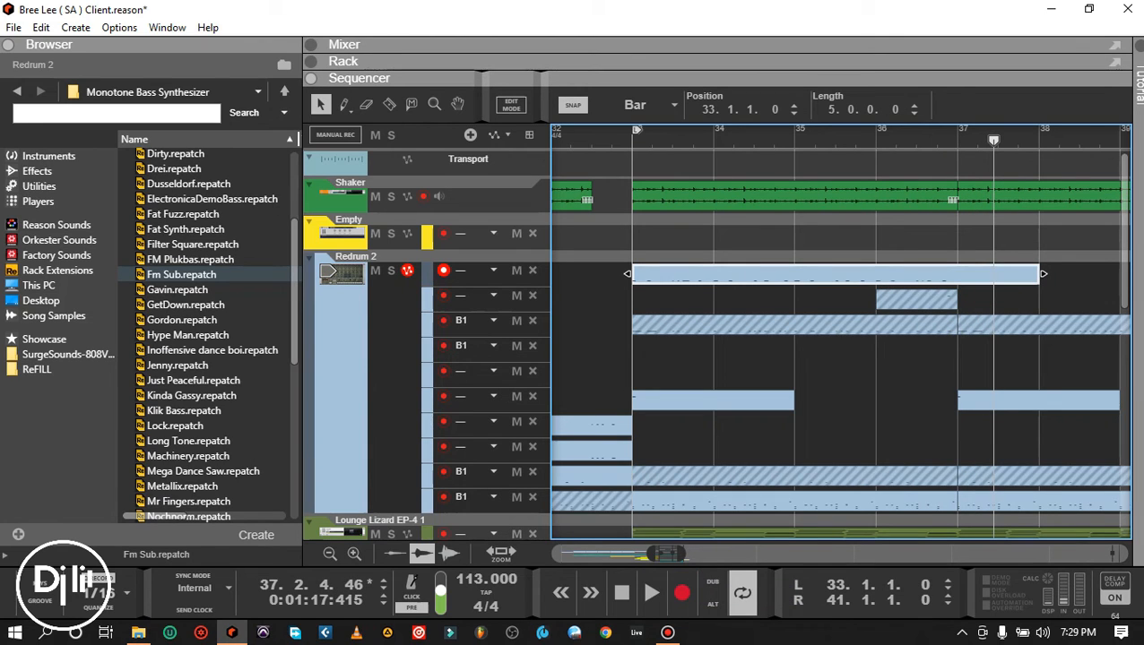
Play back the recorded Redrum 2 clip and trim its end to bar 37, making it four bars long.
key("shift+Return")
left_click(647, 587)
left_click_drag(1042, 274, 960, 274)
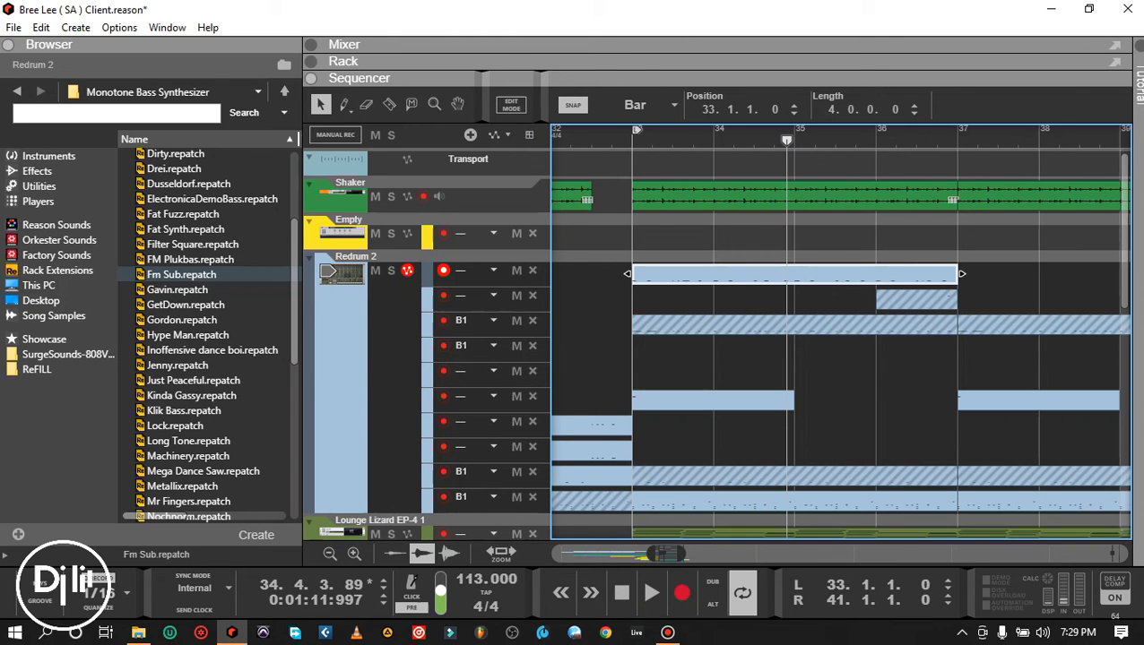
Assign groove channel B1 to the new Redrum 2 note lane and play the clip through to bar 37.
left_click(475, 269)
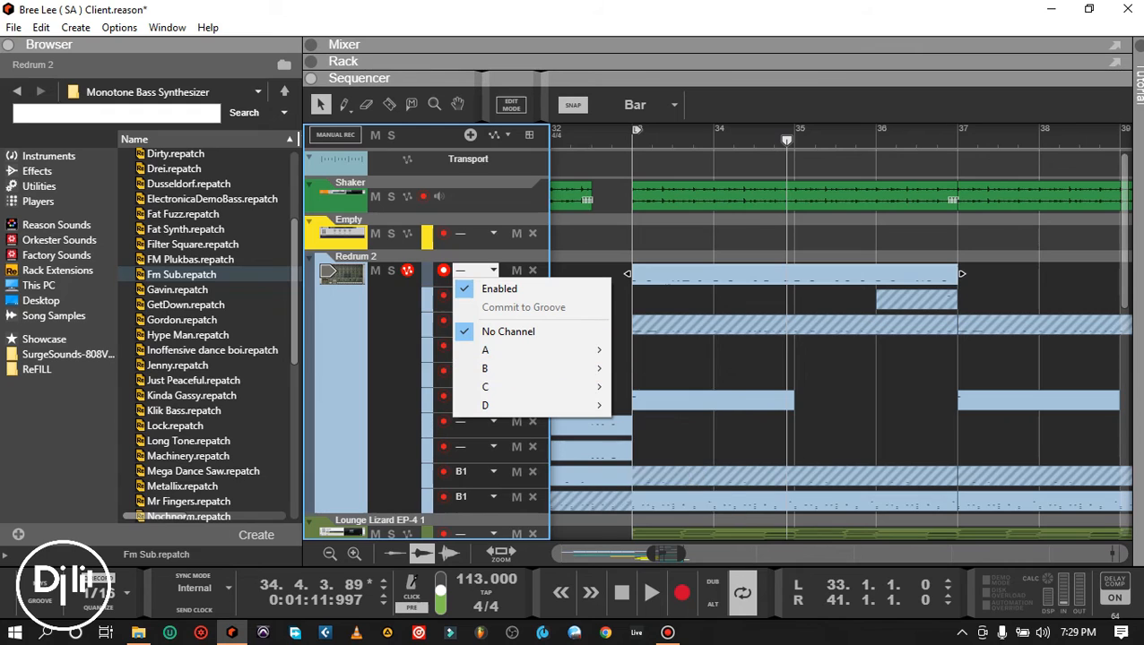
mouse_move(541, 369)
left_click(660, 368)
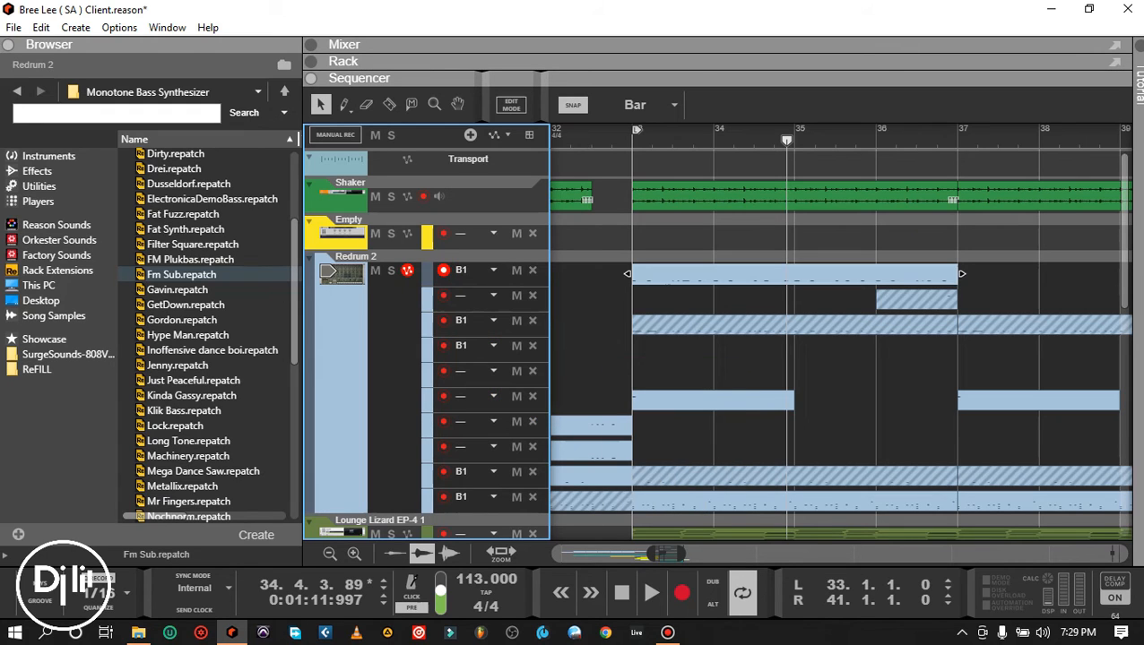
left_click(735, 274)
left_click(642, 575)
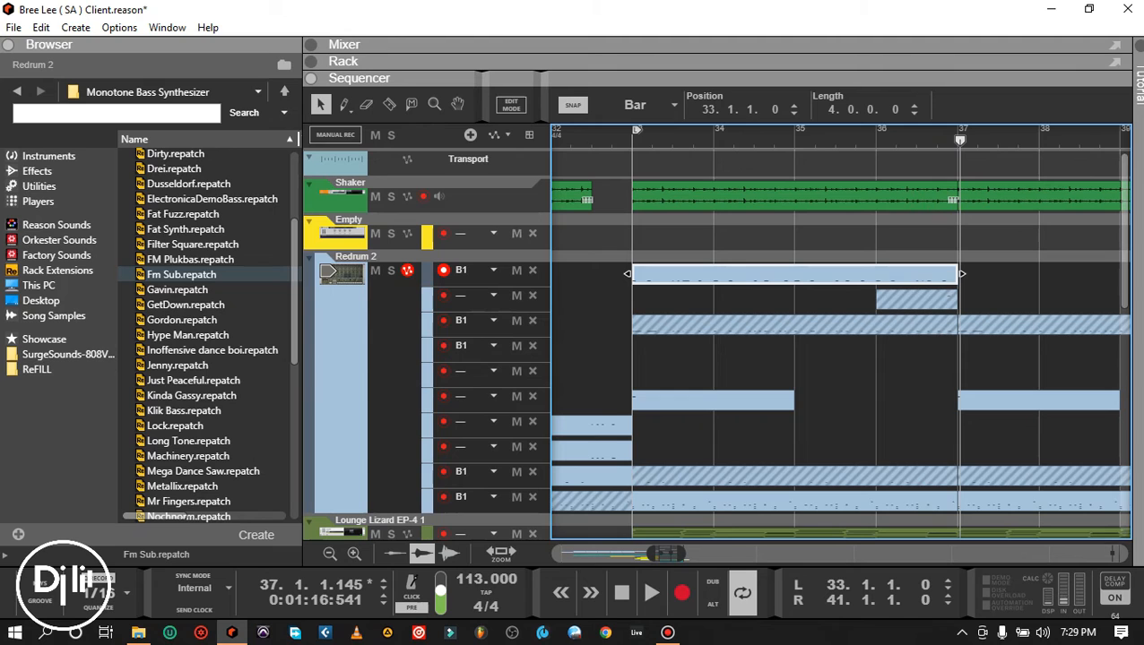
Open the recorded Redrum 2 clip for note editing and examine its notes across bars 33 to 36 during playback.
double_click(794, 274)
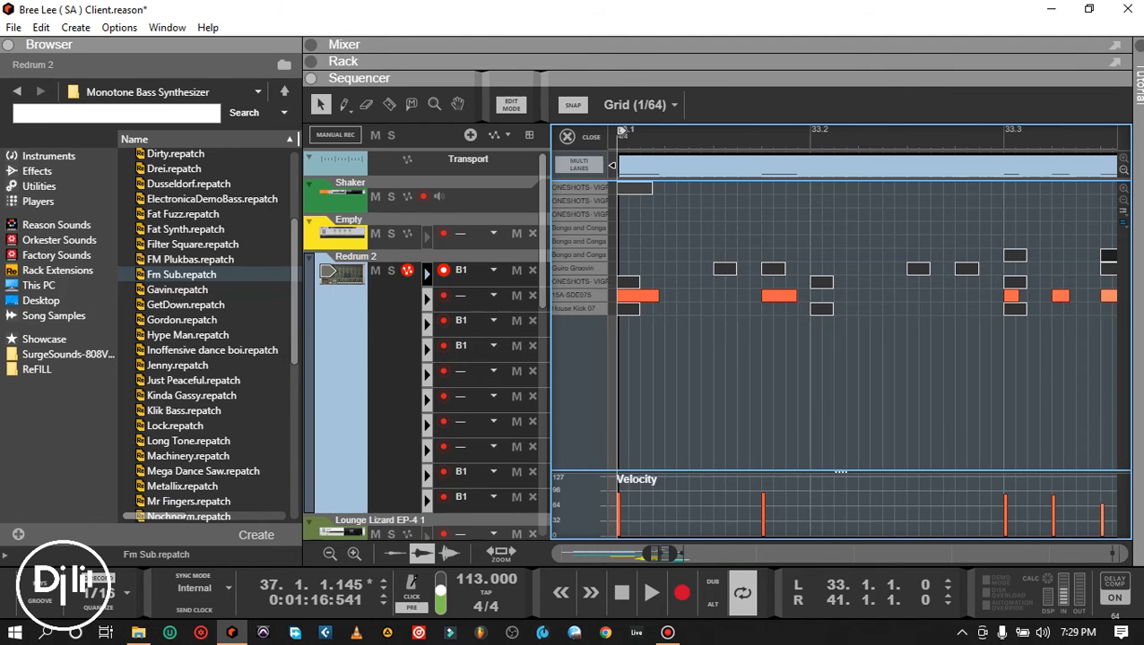
scroll(862, 332, "right", 4)
scroll(841, 332, "left", 10)
scroll(841, 332, "right", 15)
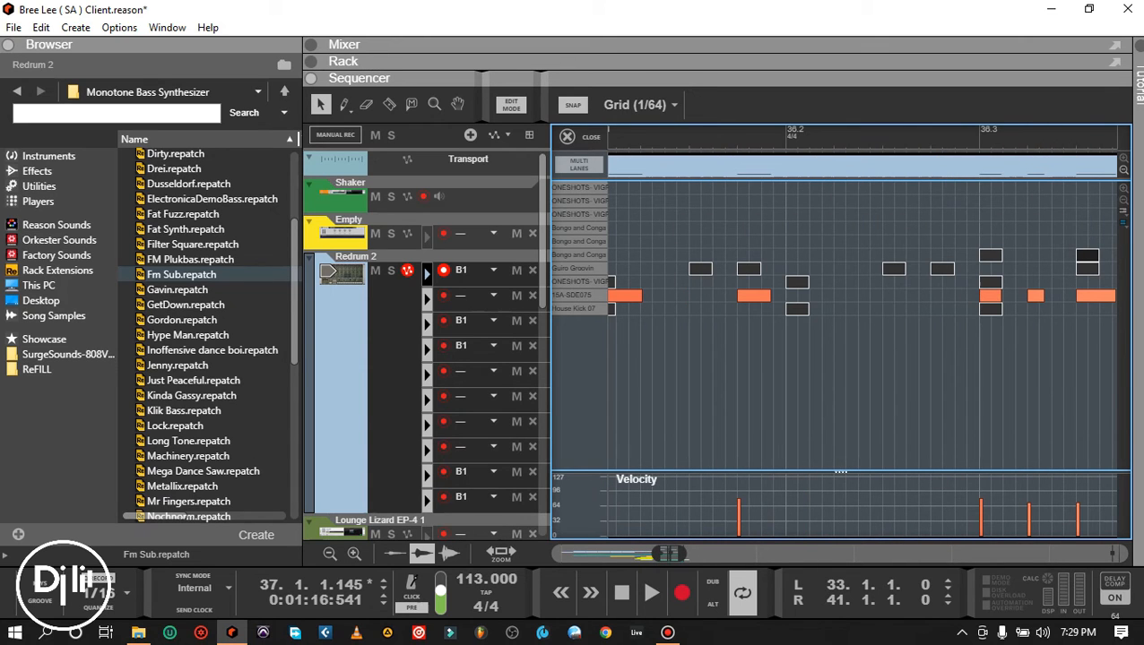
key("space")
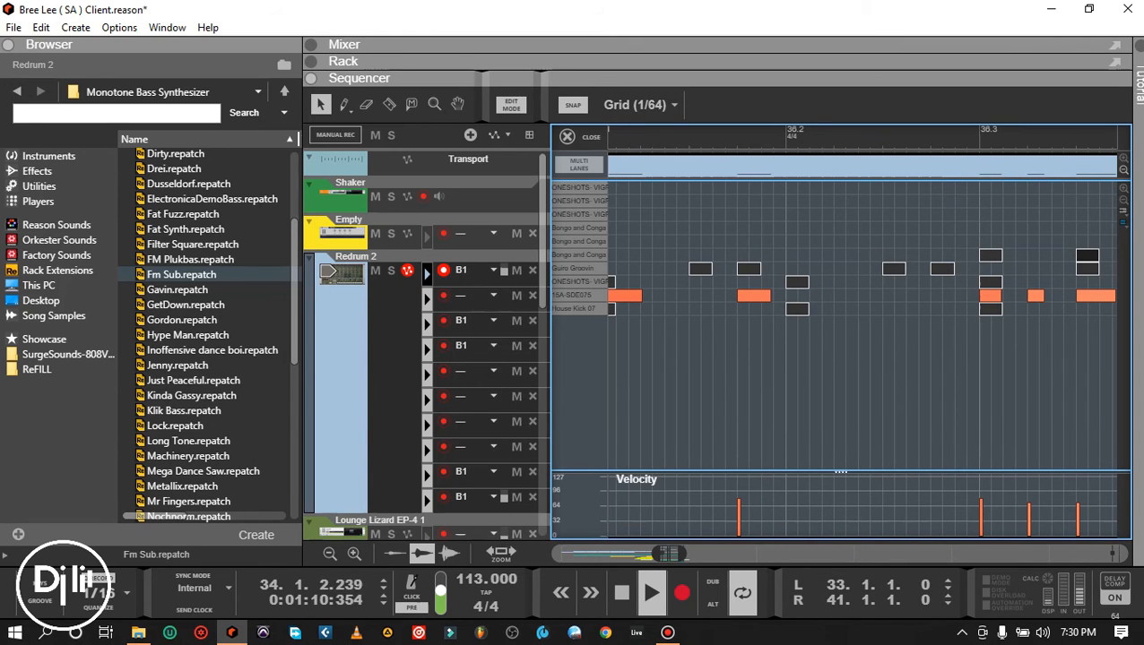
scroll(840, 331, "left", 2)
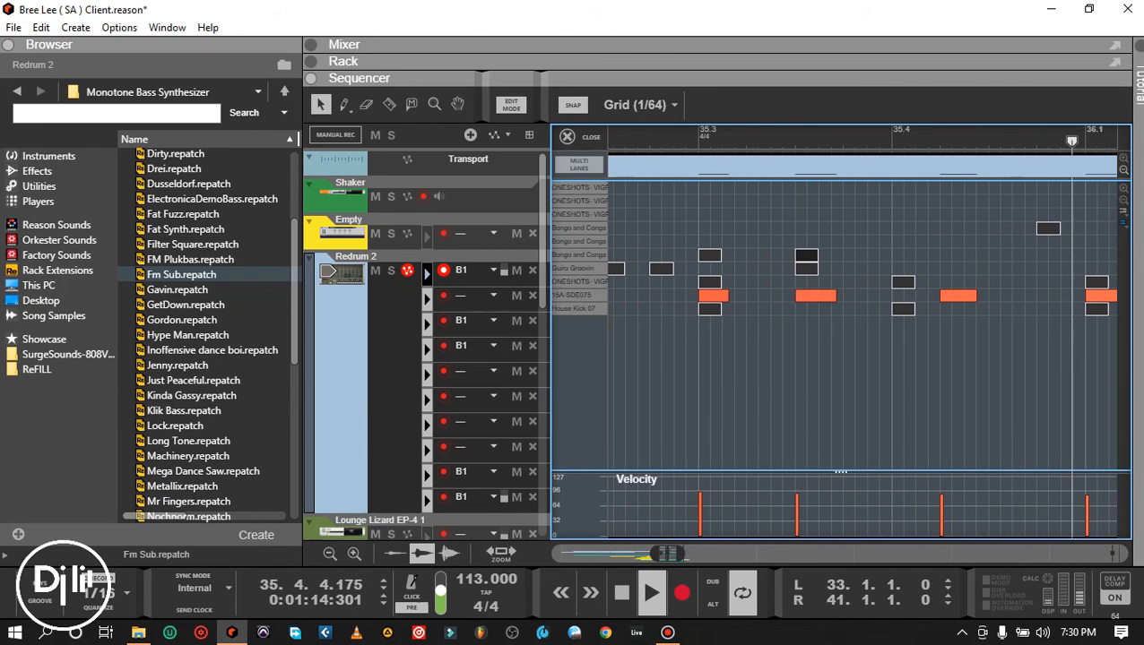
scroll(841, 331, "left", 5)
scroll(841, 331, "left", 5)
left_click(620, 139)
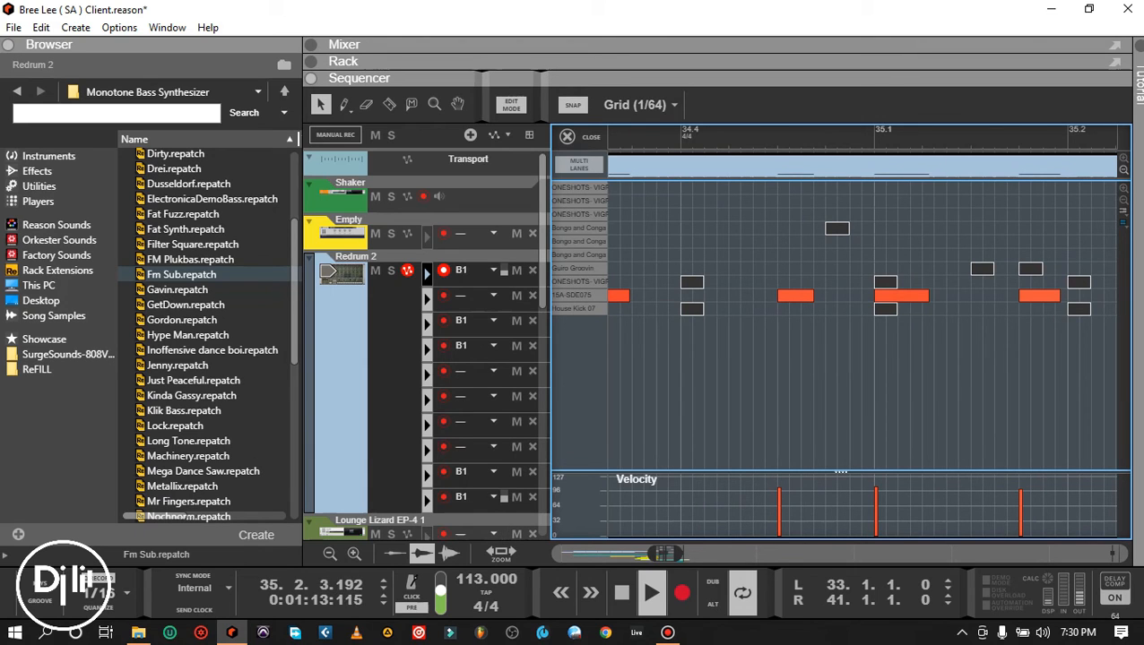
Play the Redrum 2 clip again from about 33.2.2 to check the drum hits leading into bar 35.
left_click(622, 592)
left_click_drag(664, 553, 660, 553)
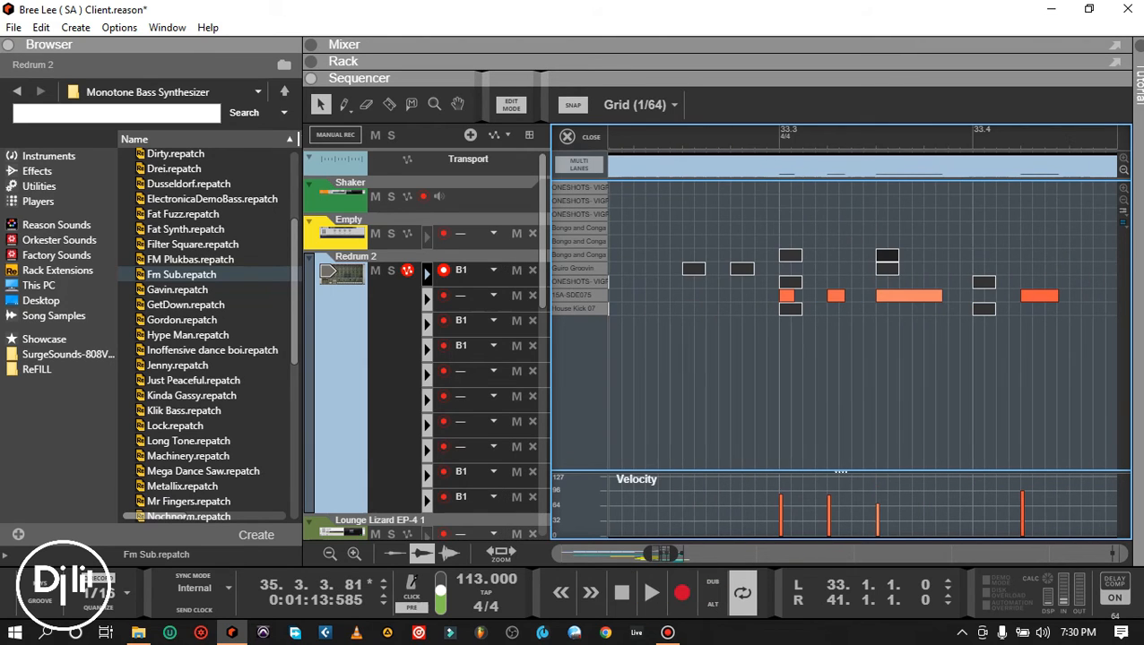
left_click(644, 140)
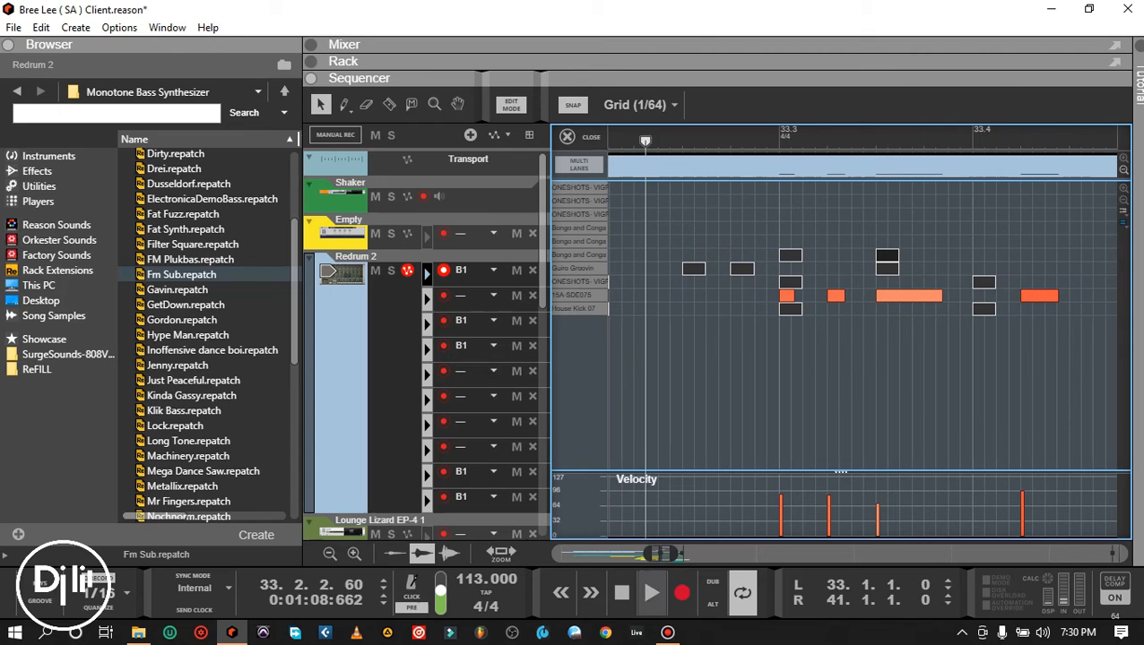
left_click(641, 574)
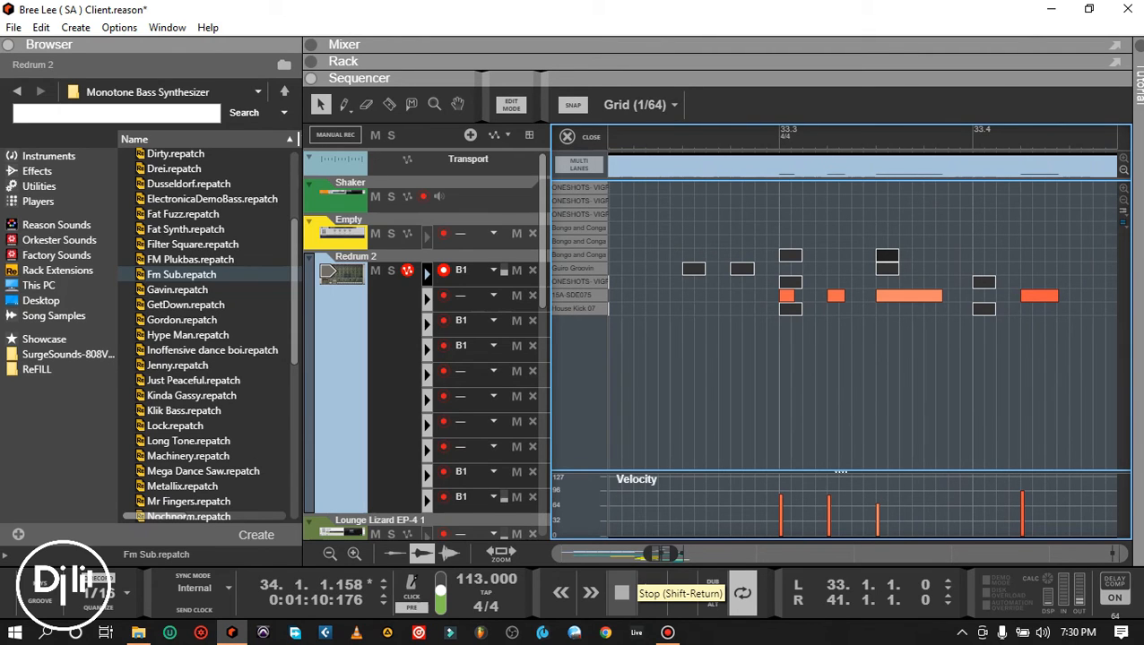
left_click(622, 592)
left_click(642, 574)
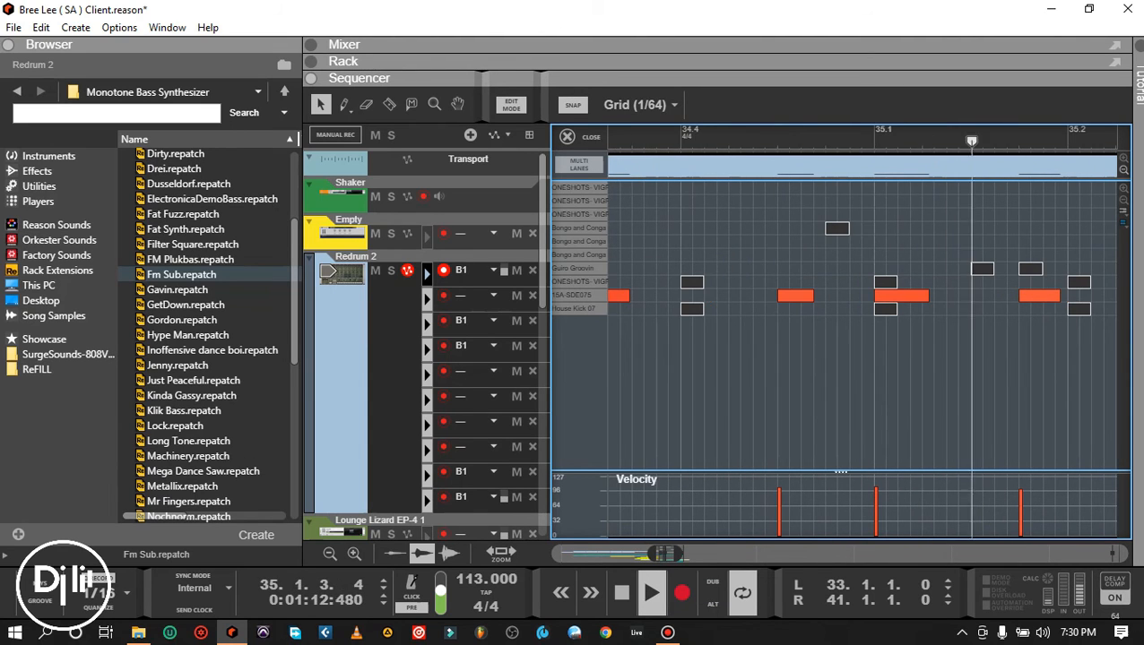
key("space")
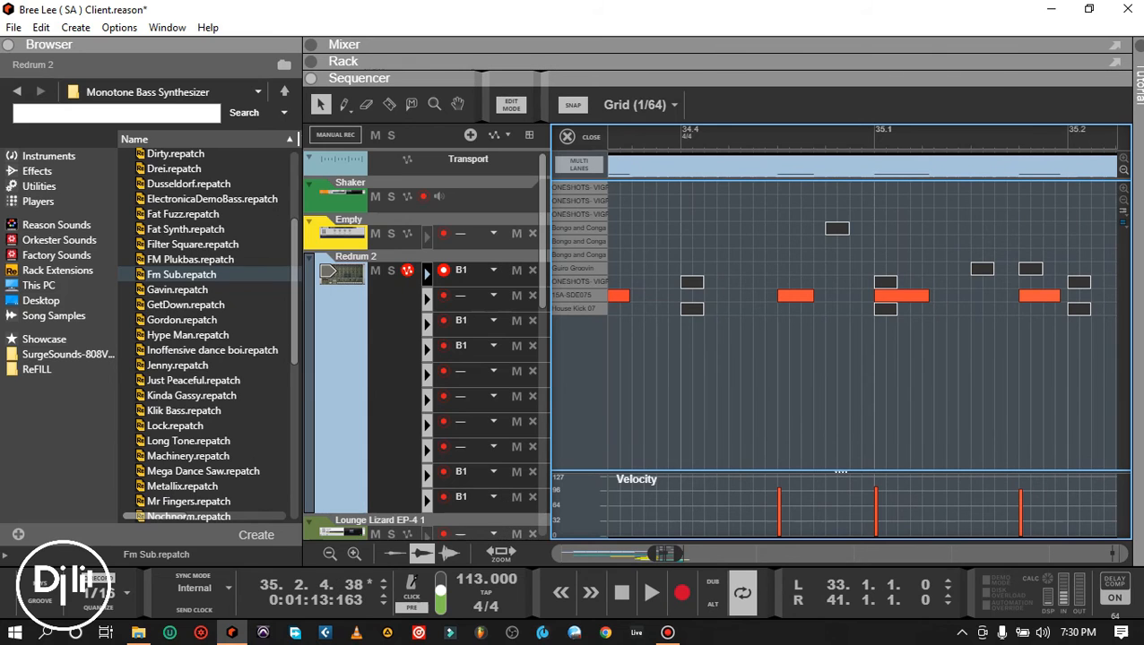
Turn the recorded C#1 hit at 34.4.3 into a roll of repeated 1/64 notes ending with one at 34.4.4.120.
left_click(795, 296)
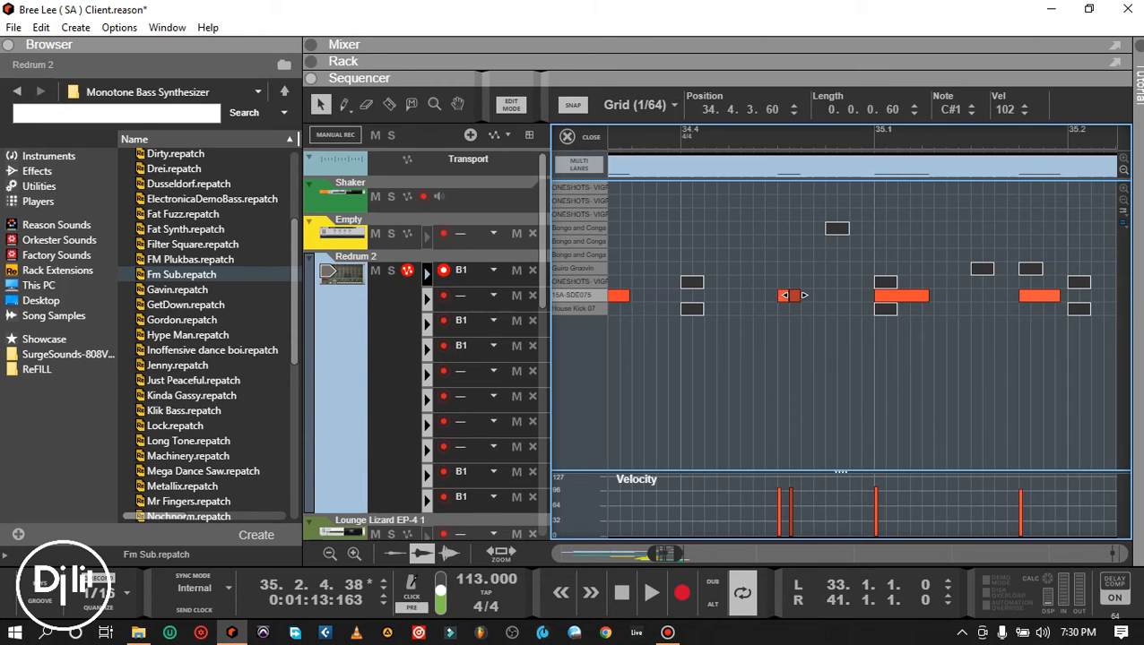
key("ctrl+d")
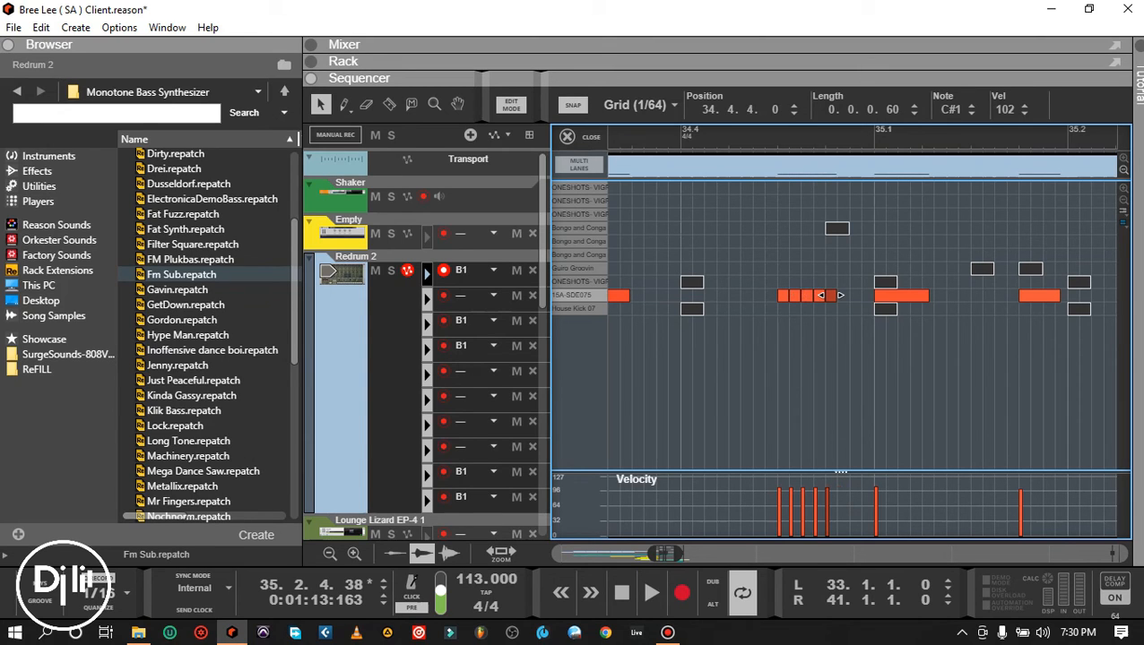
key("ctrl+d")
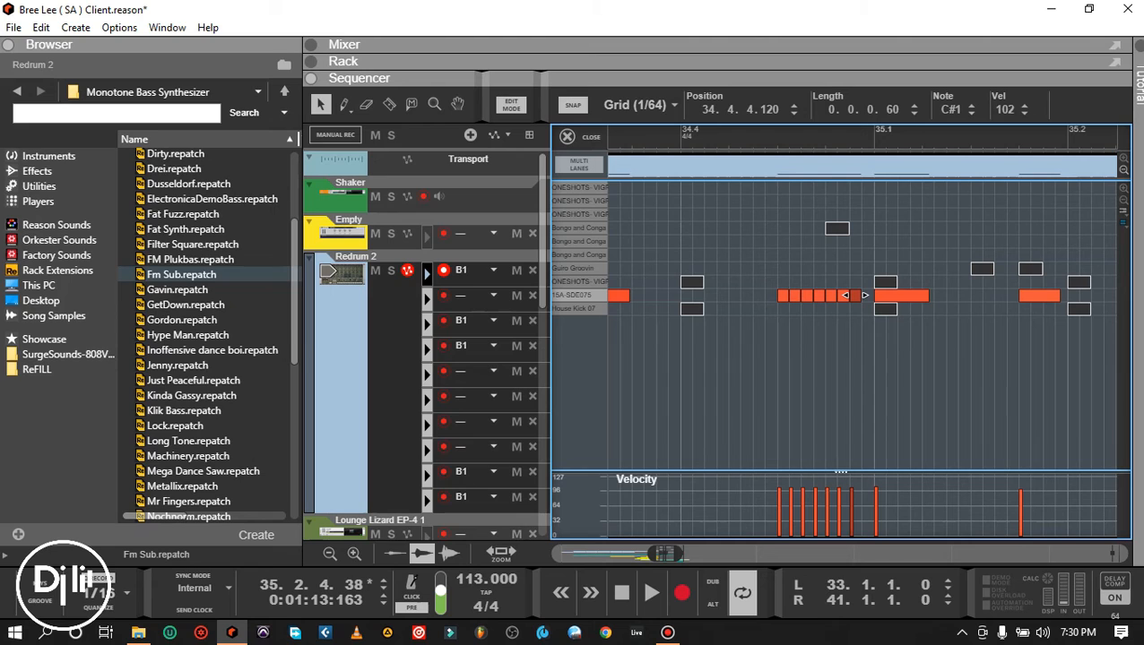
Ramp the velocities of the roll before bar 35 downwards so its last note has velocity 30, and play it back.
left_click_drag(790, 490, 851, 522)
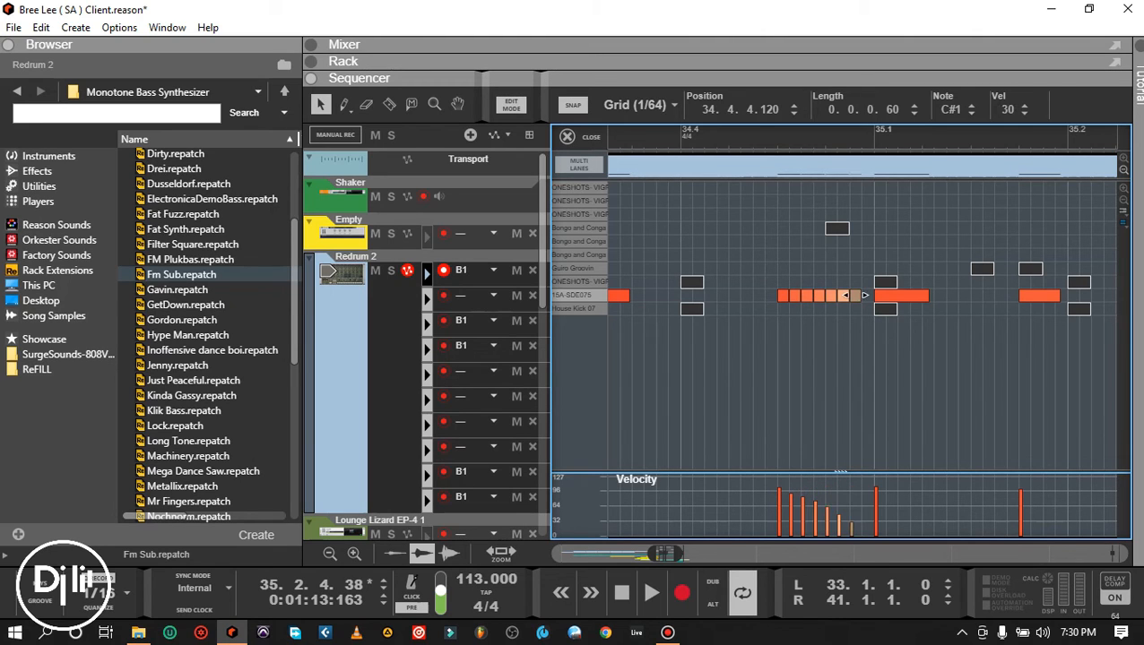
key("space")
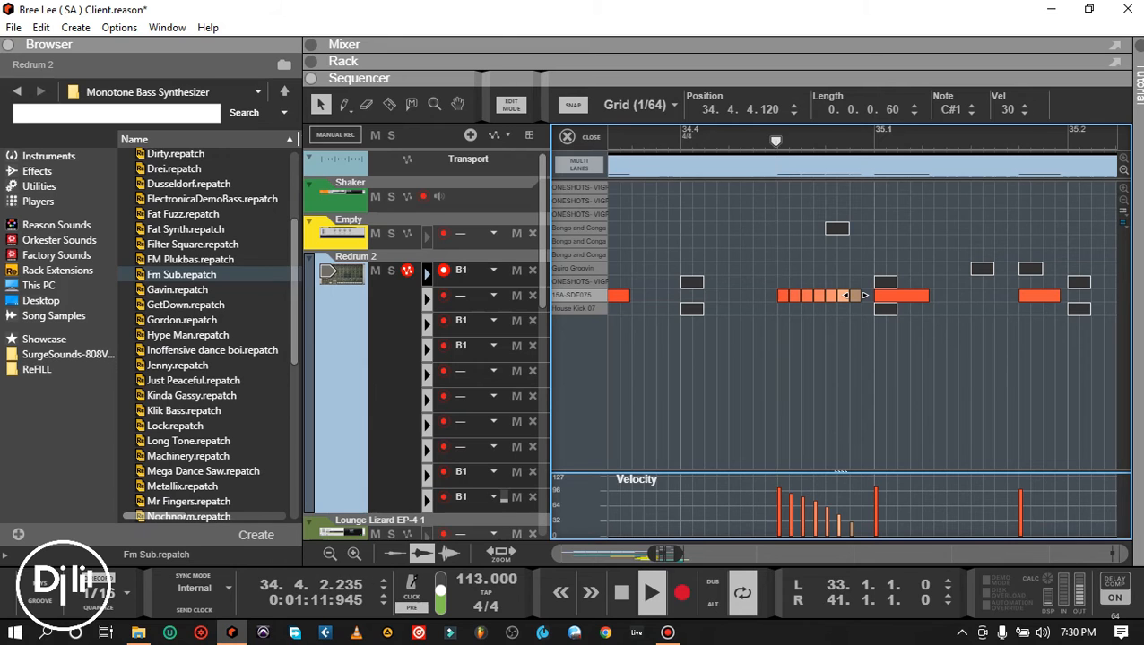
key("space")
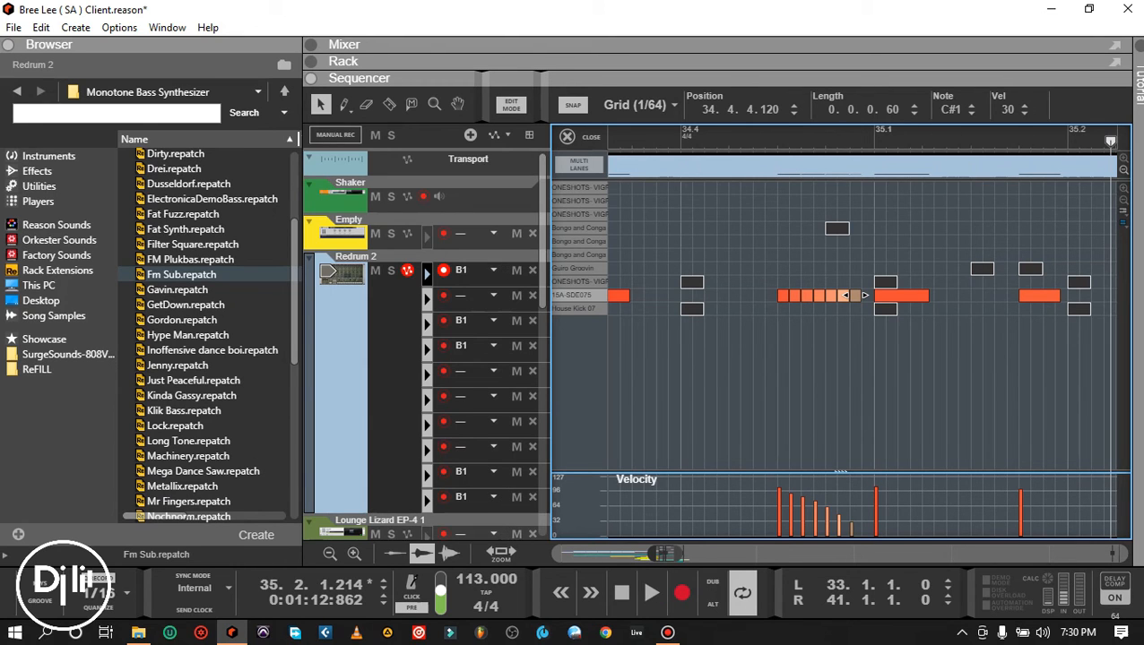
Play back the Redrum 2 clip around bars 34 to 36 to check the roll leading into bar 35.
left_click(1123, 169)
scroll(862, 327, "left", 5)
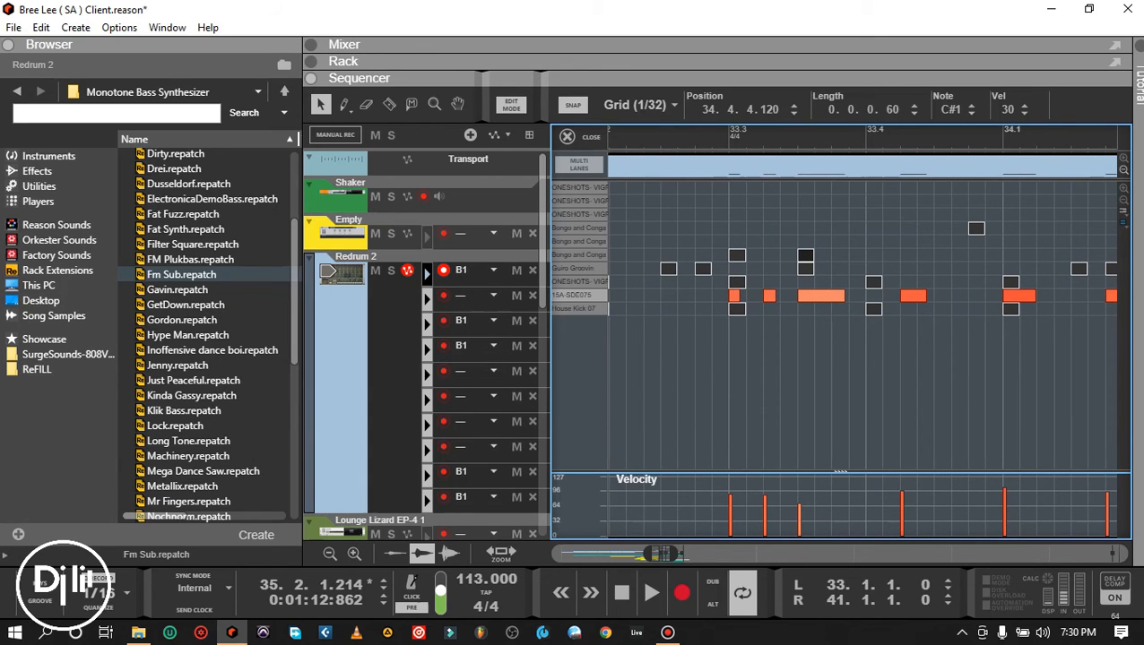
key("space")
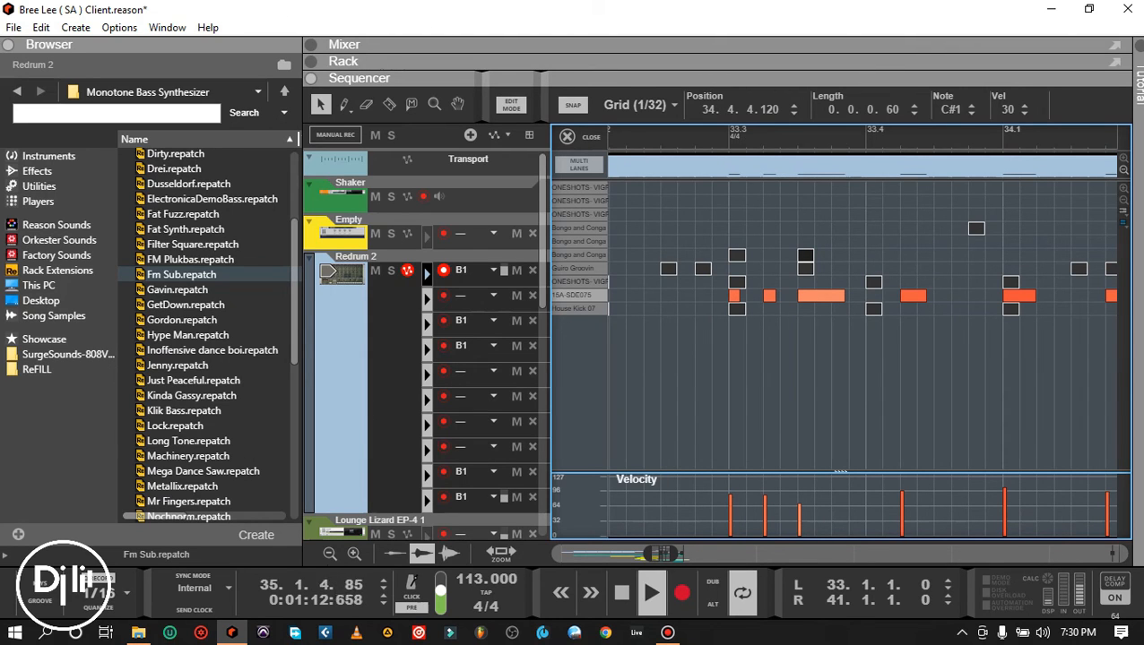
key("space")
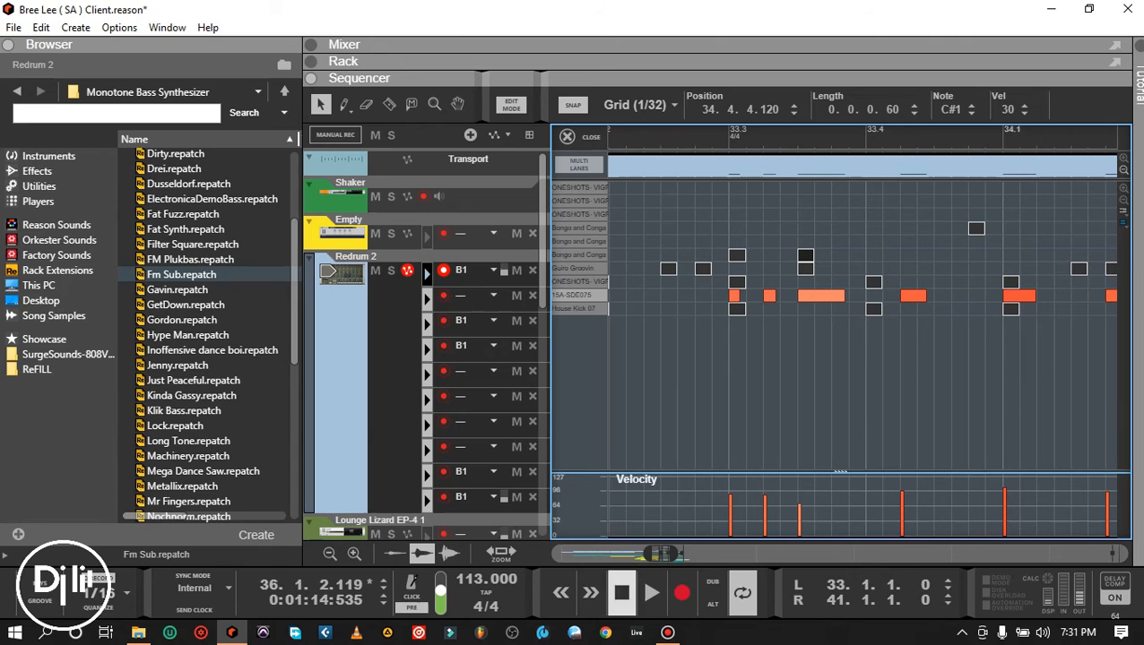
key("space")
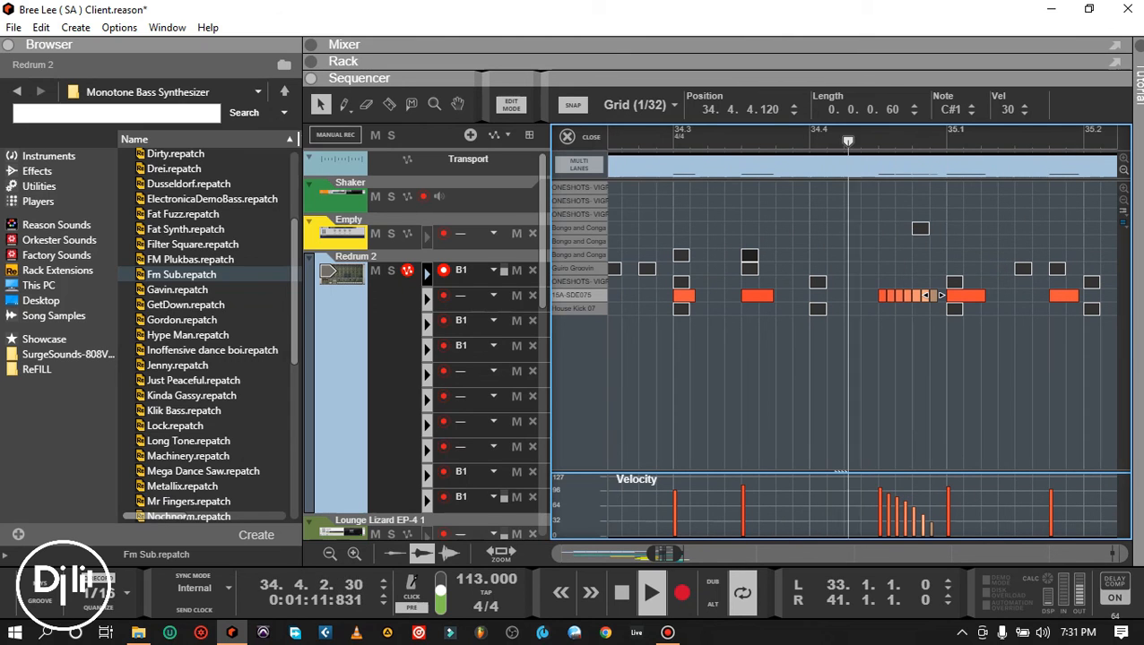
left_click(658, 140)
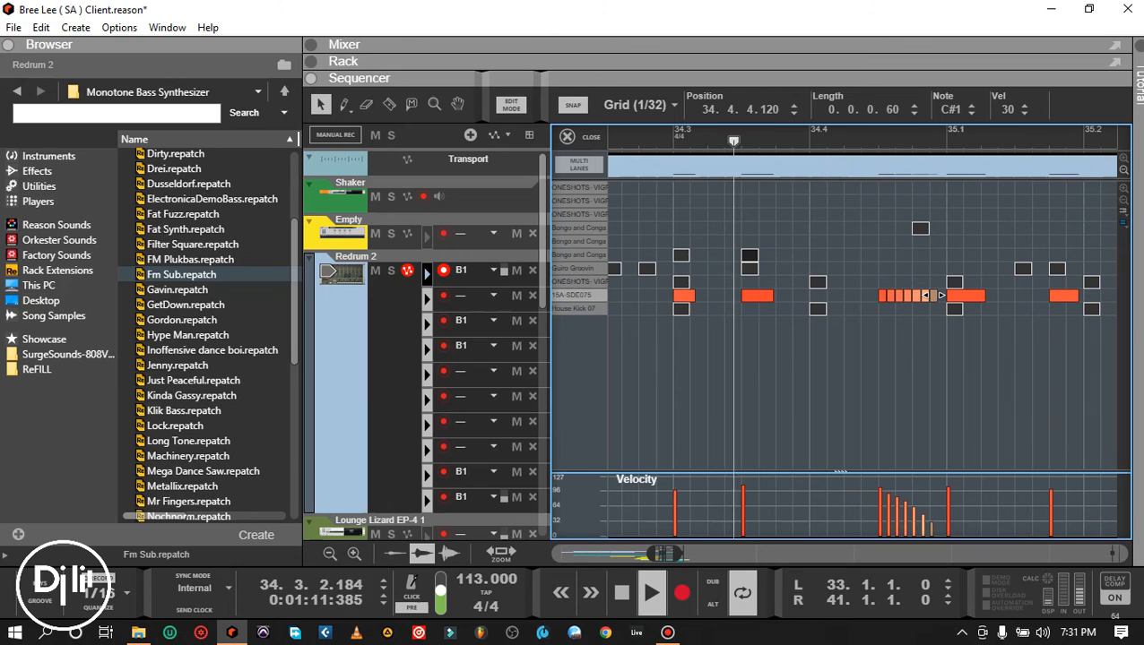
key("space")
Shorten the C#1 hit at 34.3.3 and move the roll's repeated notes one beat earlier to start at 34.3.3.60.
left_click(851, 386)
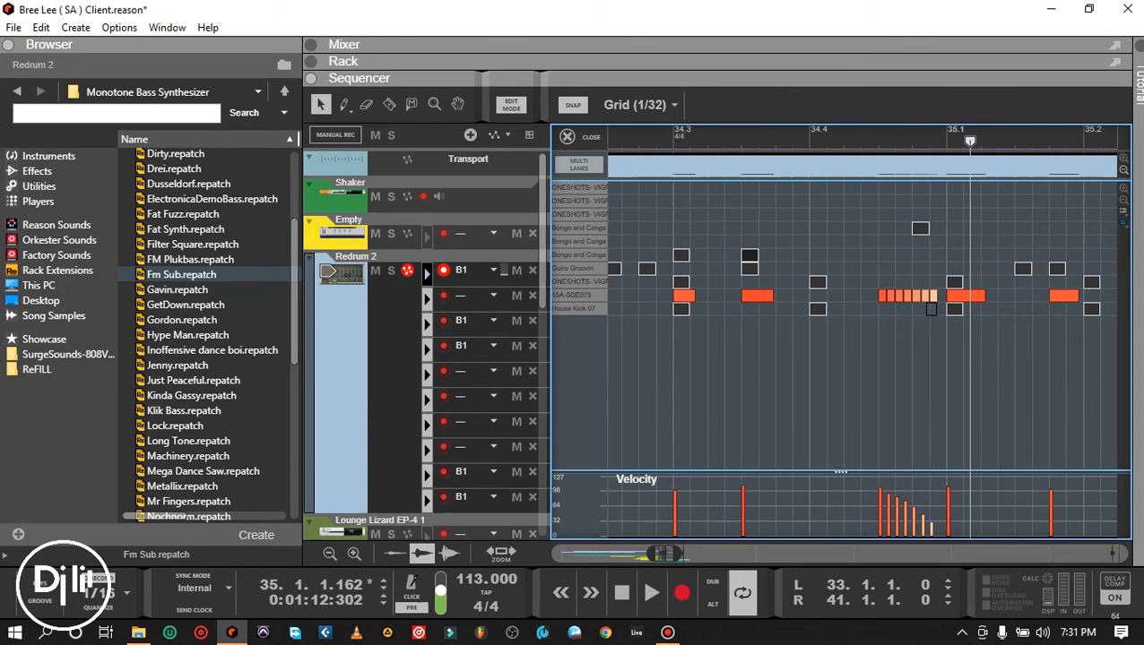
left_click_drag(891, 291, 881, 292)
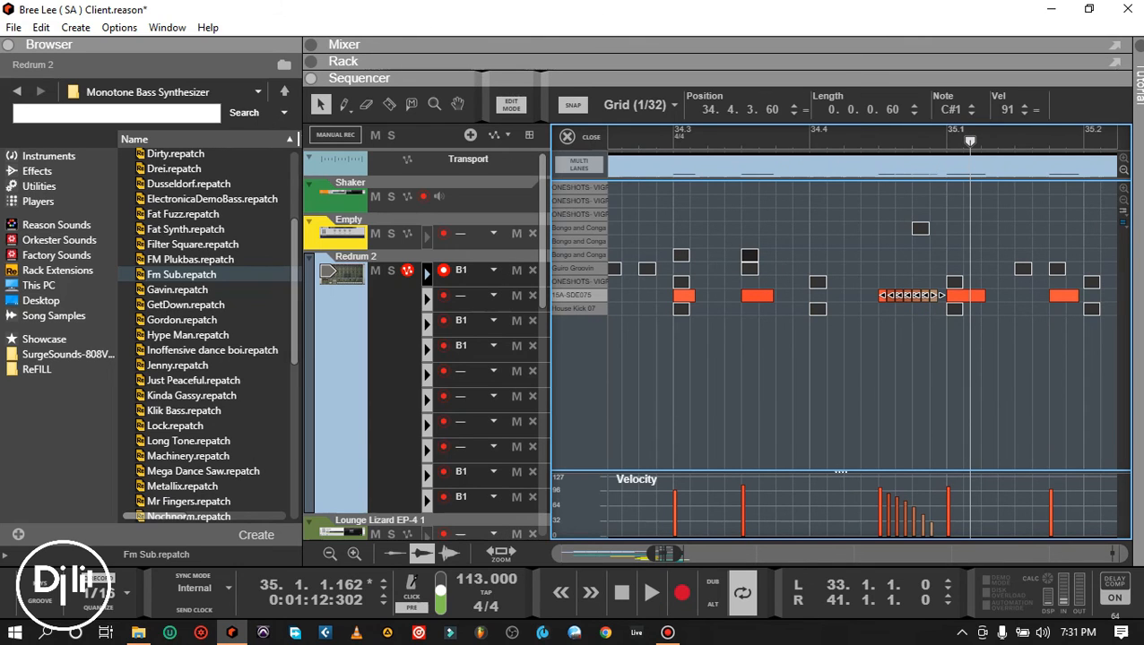
left_click(757, 296)
left_click(781, 359)
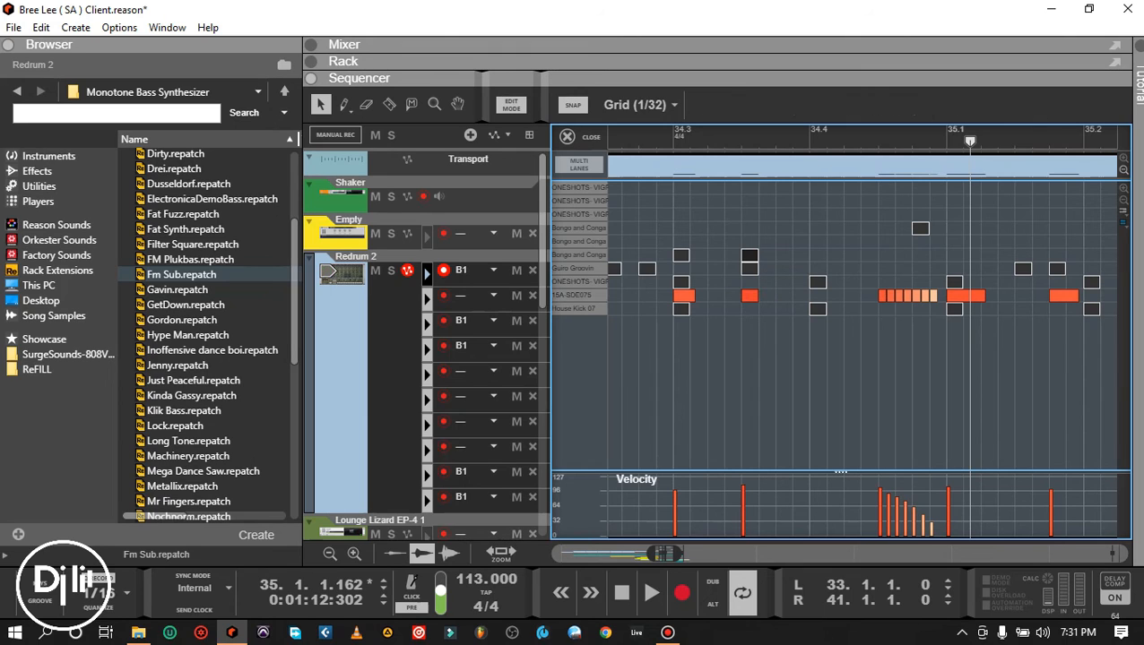
left_click_drag(923, 316, 771, 296)
Play the moved roll several times from just before 34.3, and close the clip's note editing.
left_click(638, 140)
key("space")
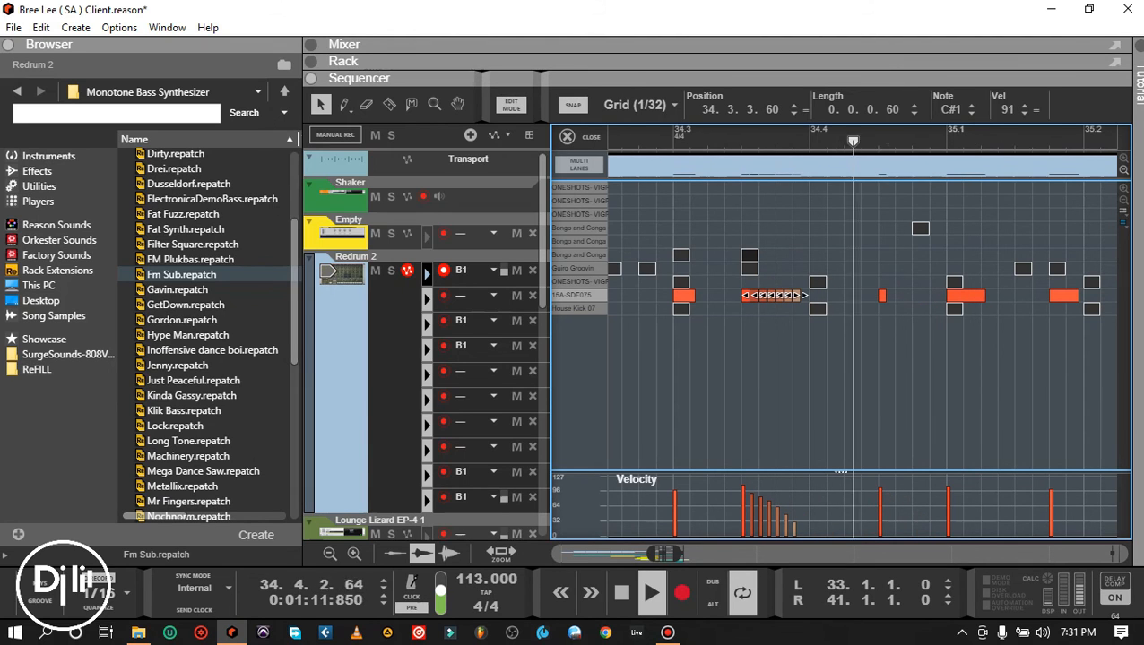
left_click(638, 140)
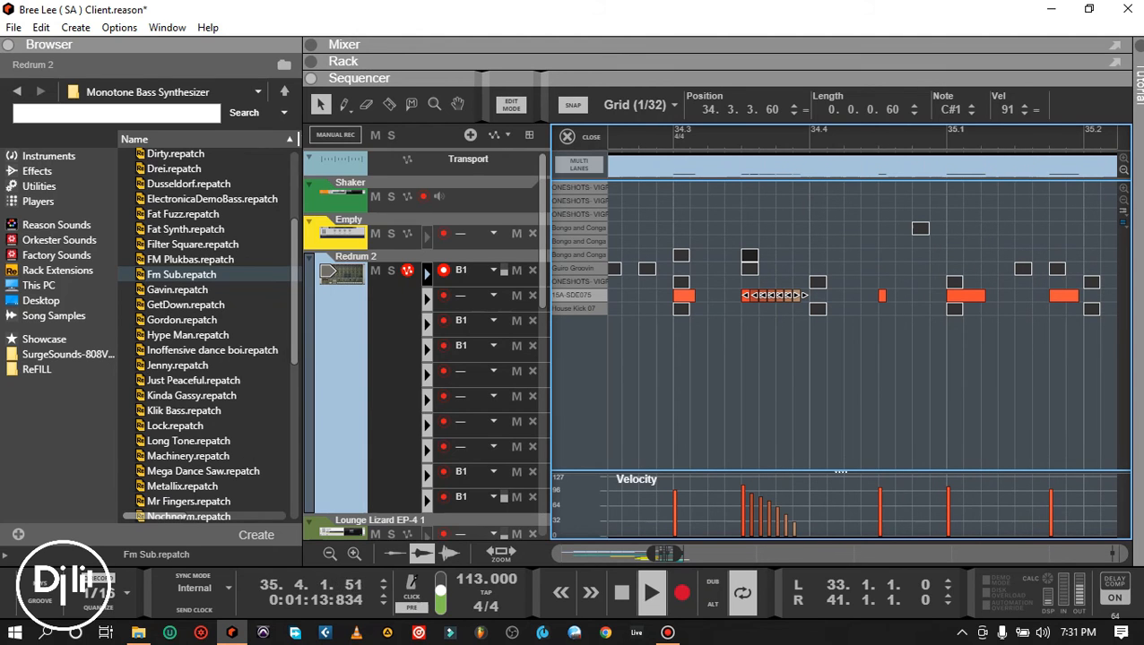
left_click(638, 140)
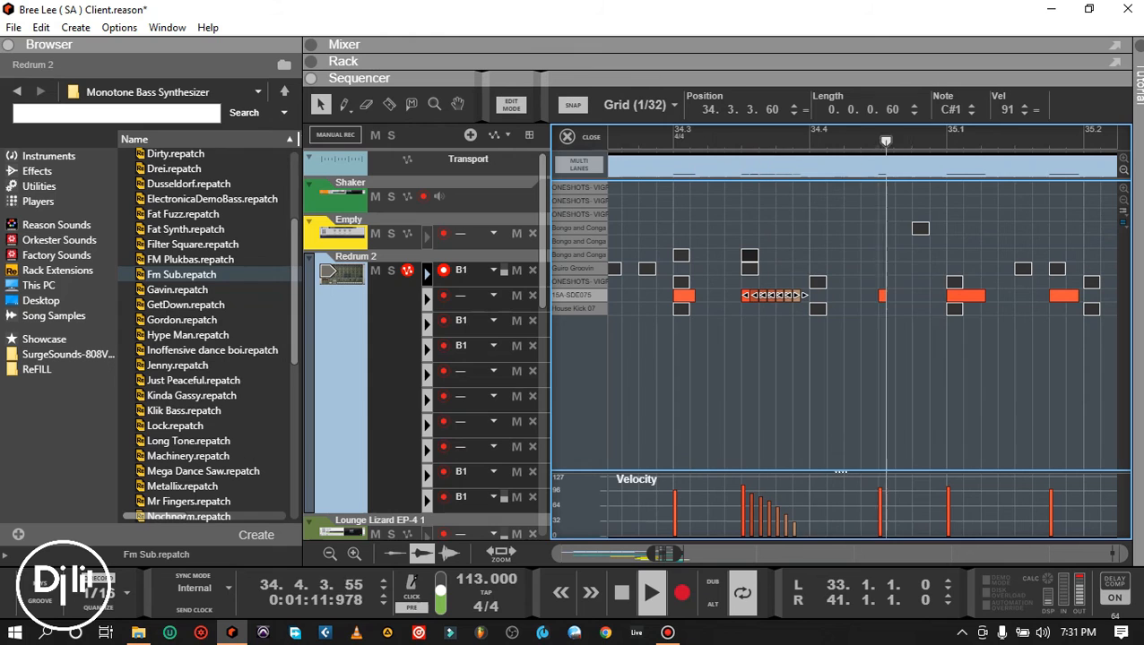
left_click(579, 137)
key("space")
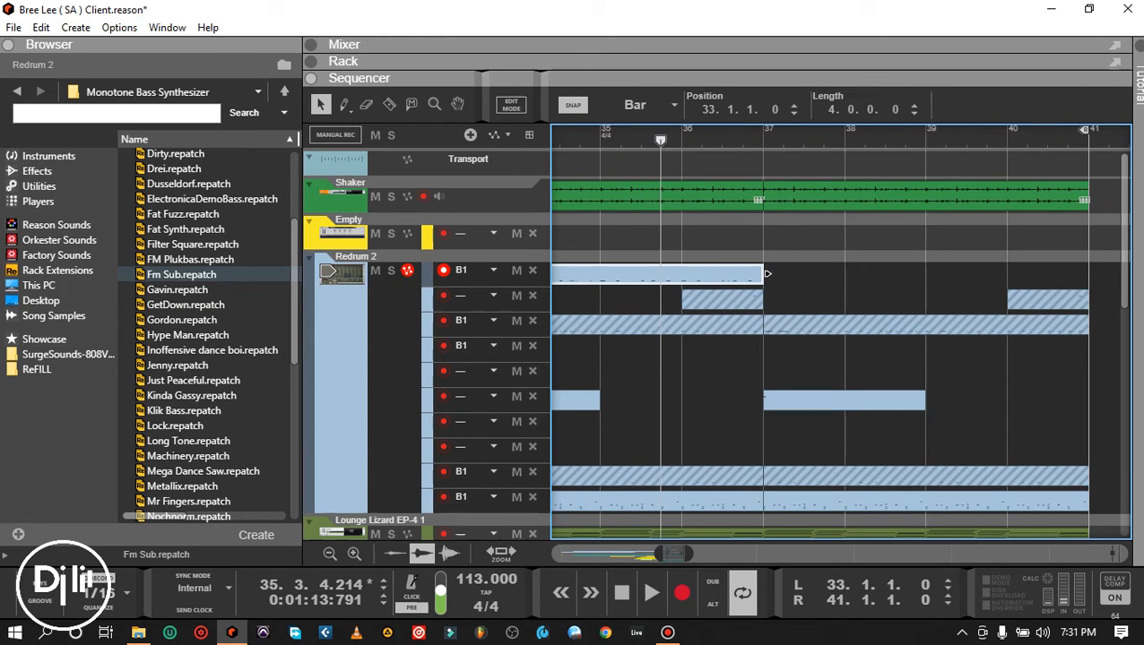
Unmute the Redrum 2 clips in the second and third note lanes between bars 33 and 41.
scroll(851, 273, "left", 6)
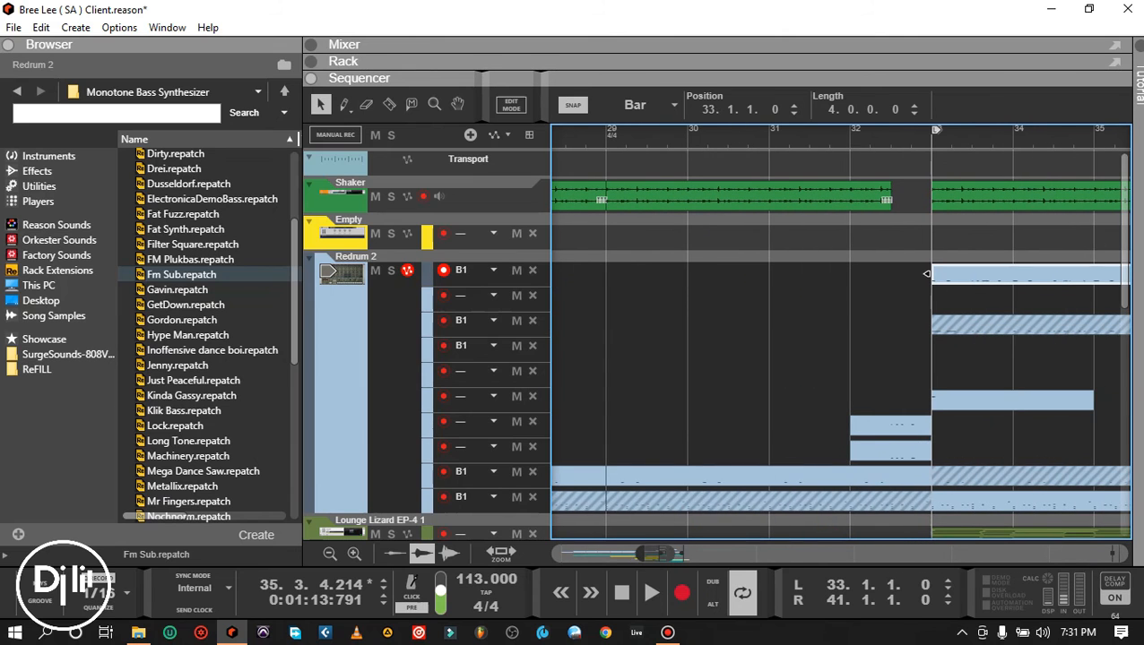
scroll(925, 273, "right", 3)
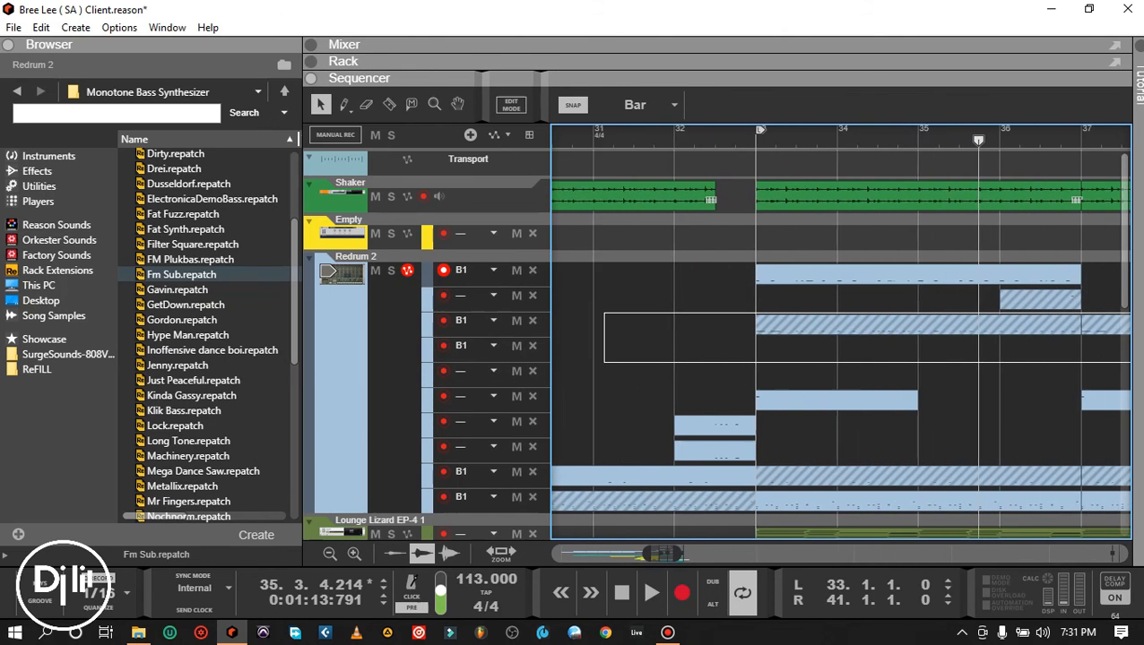
key("space")
left_click_drag(1126, 352, 1127, 351)
key("space")
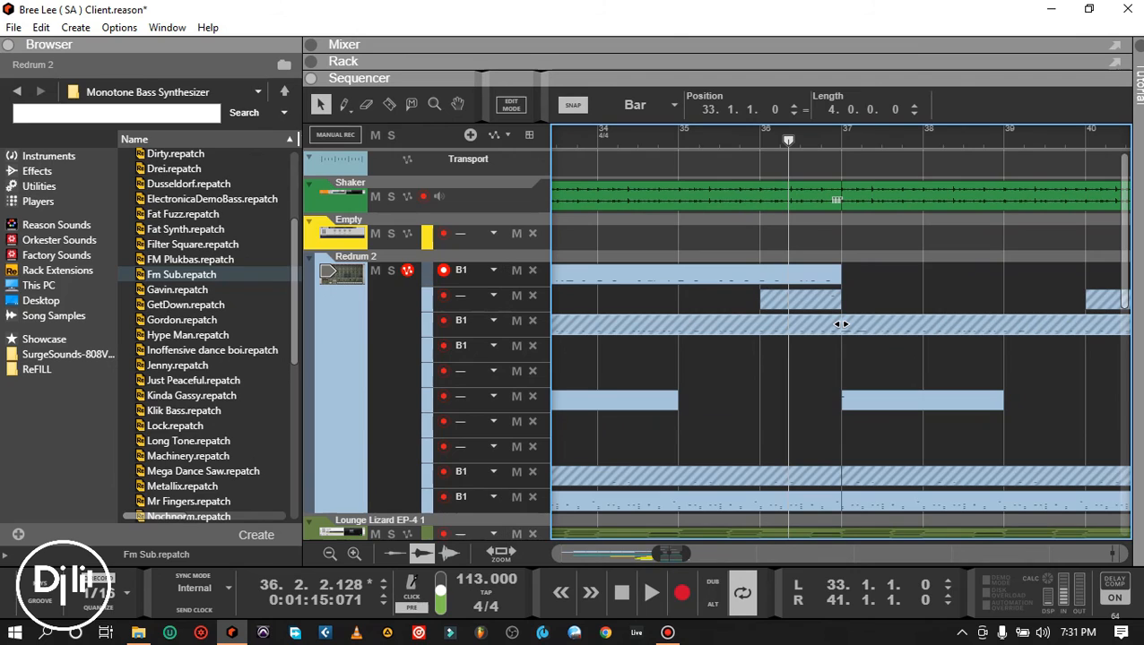
left_click_drag(715, 287, 1093, 387)
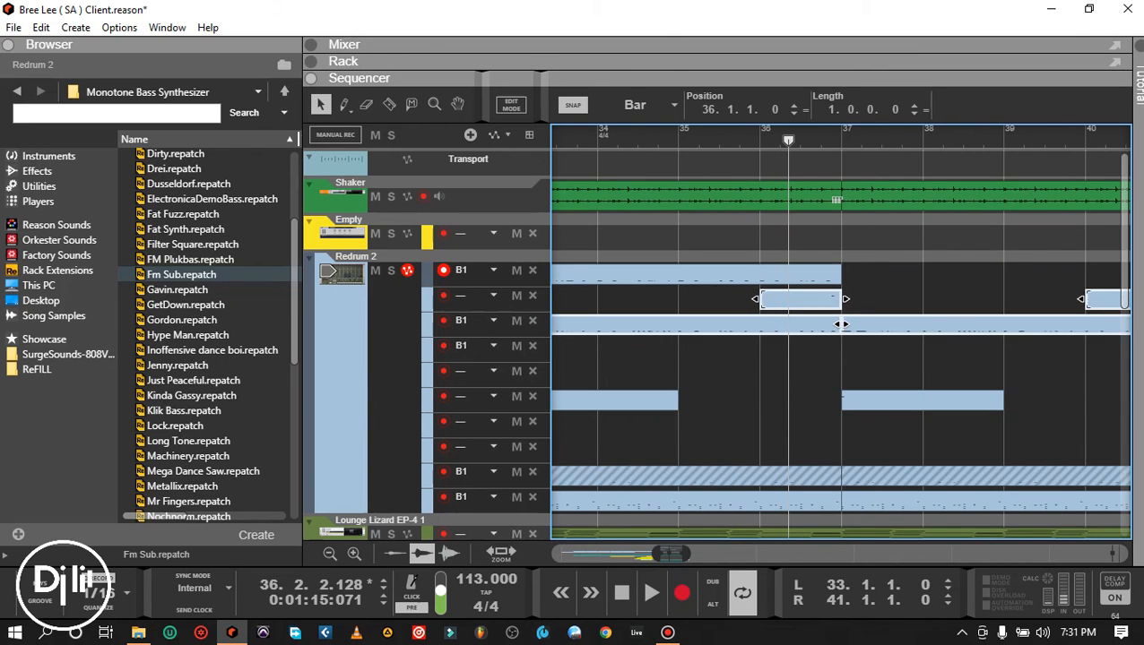
Delete the recorded Redrum 2 clip spanning bars 33 to 37 in the first lane, and play the drums from bar 32.
left_click(838, 274)
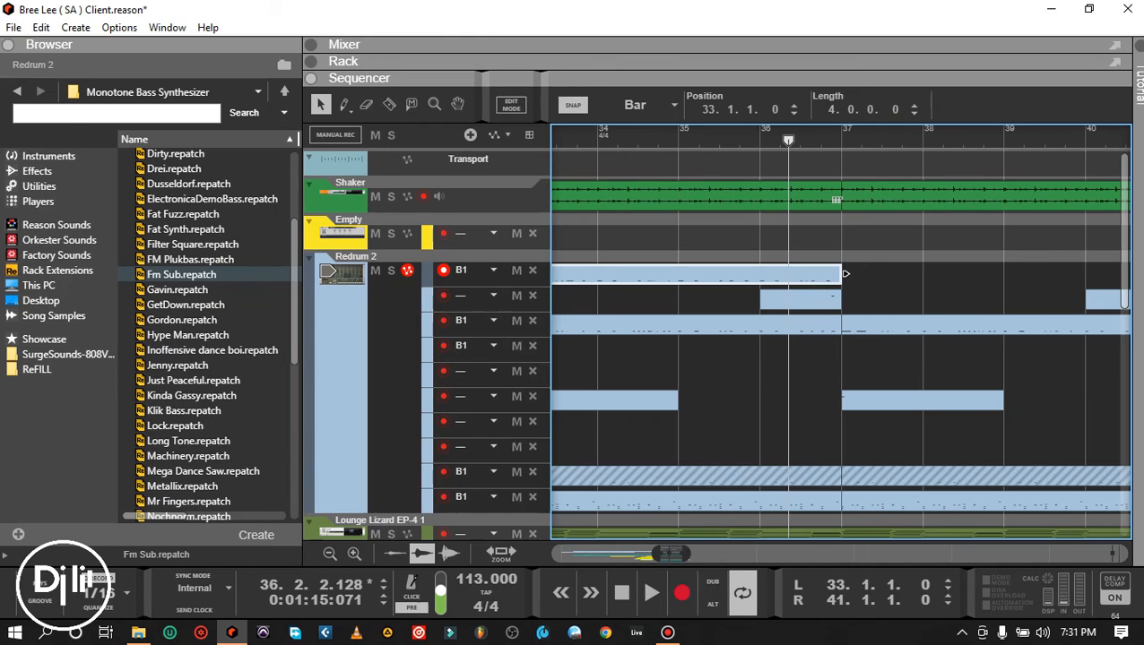
key("Delete")
left_click_drag(670, 553, 662, 553)
left_click(636, 138)
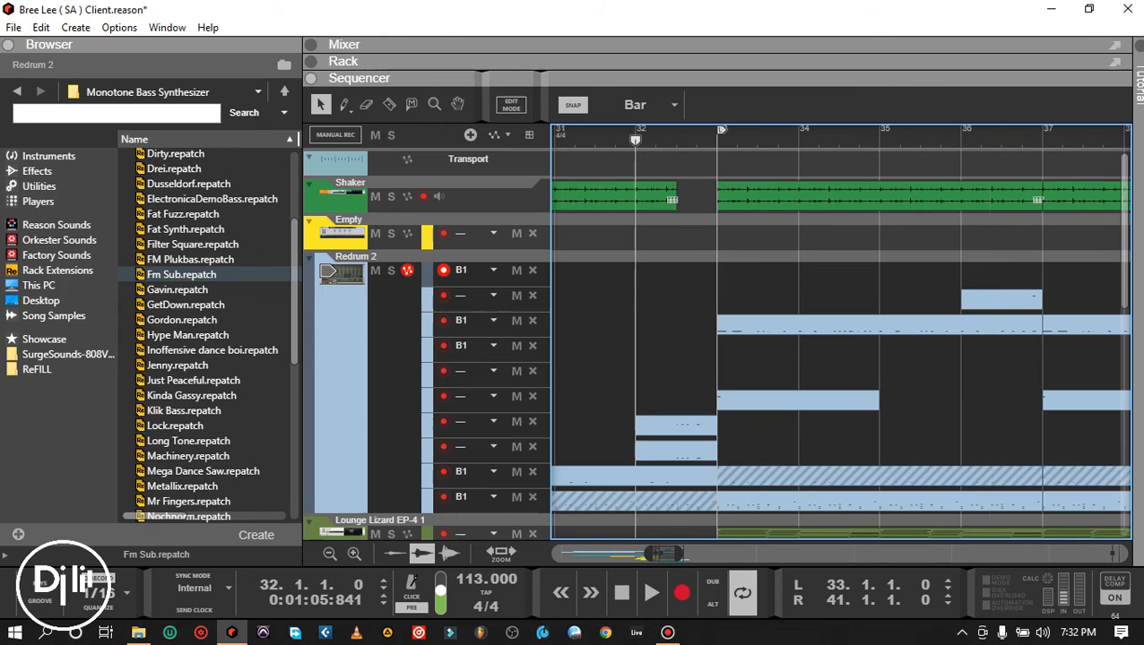
left_click(642, 575)
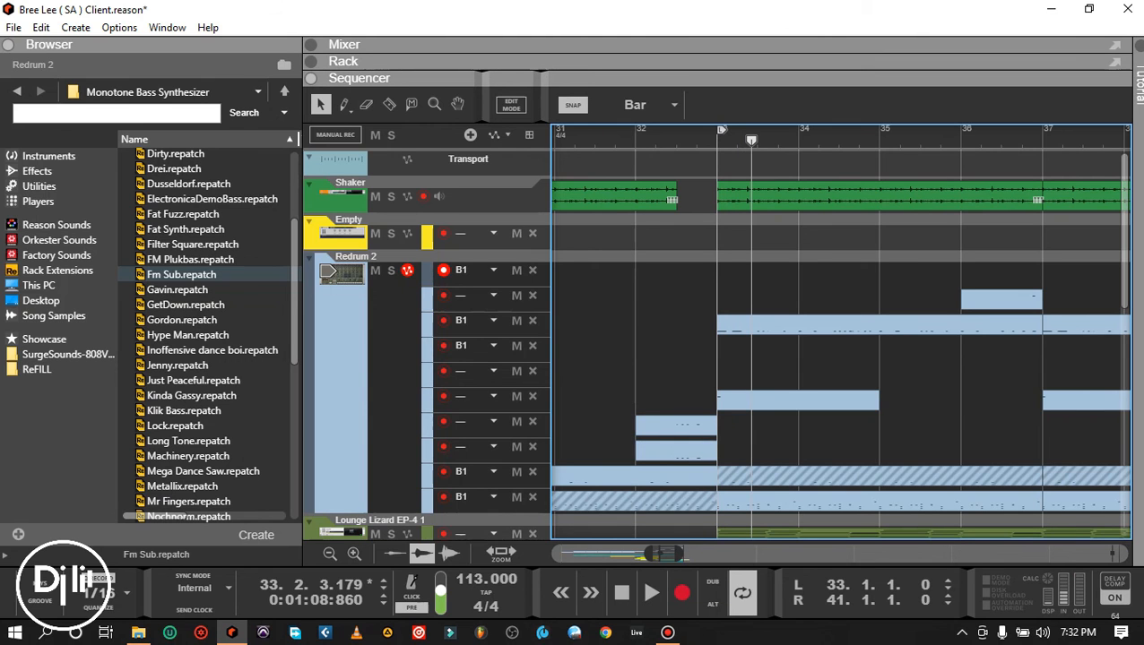
Show the mixer above the sequencer and bring the Vocal Synth and bass tracks from bars 9 to 41 into view.
key("F5")
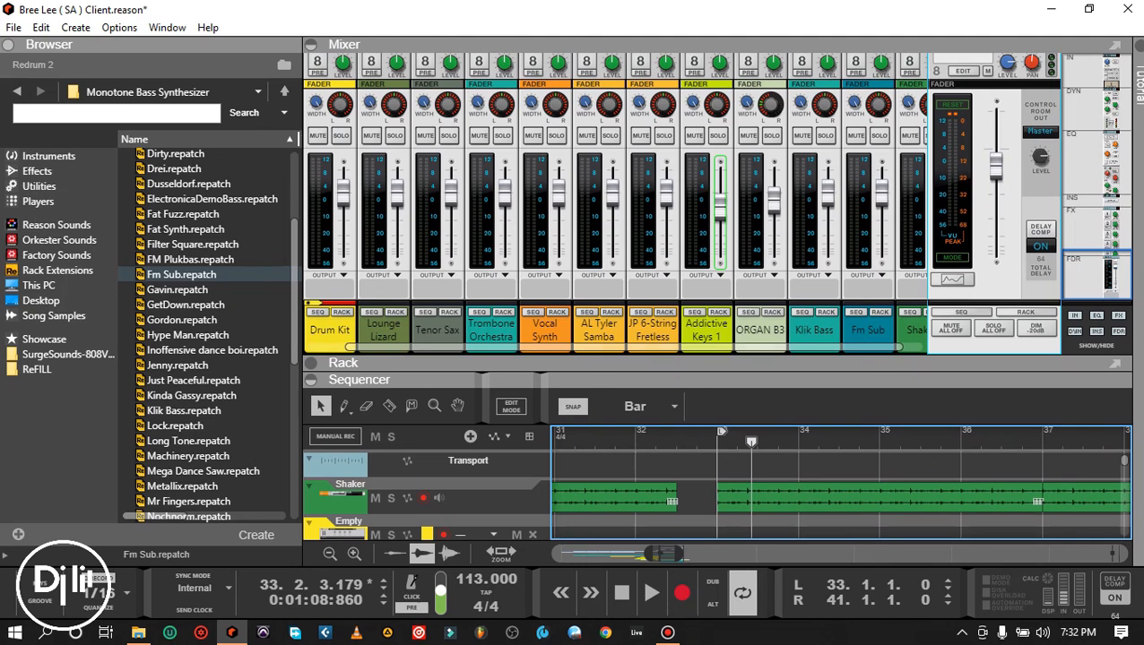
left_click_drag(717, 371, 717, 309)
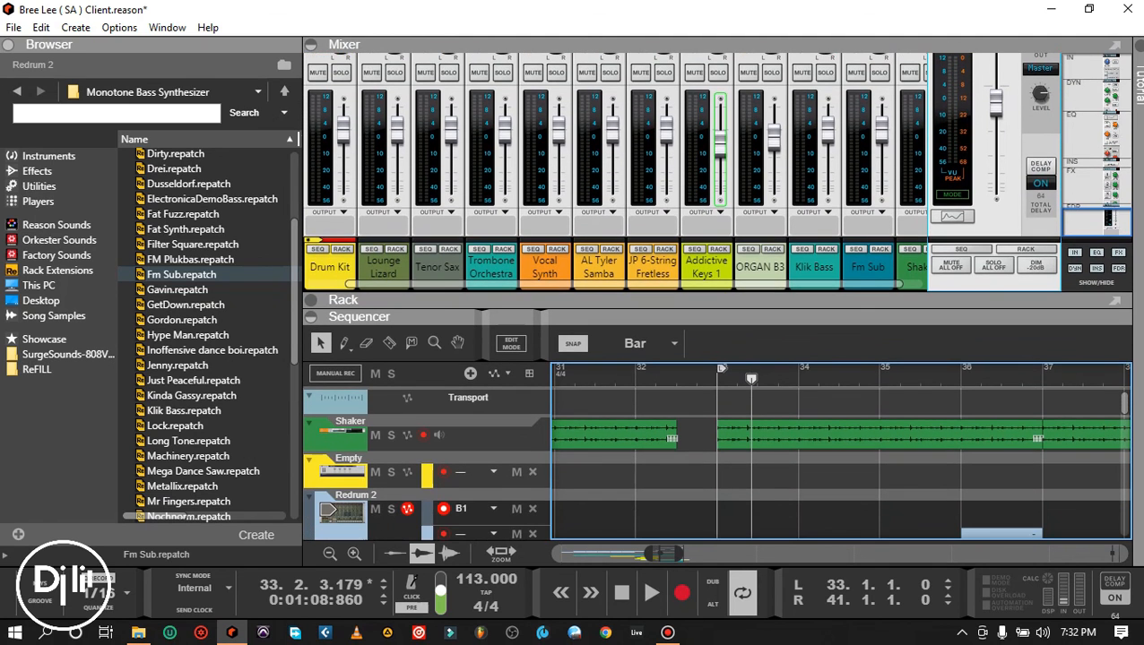
left_click_drag(679, 554, 642, 554)
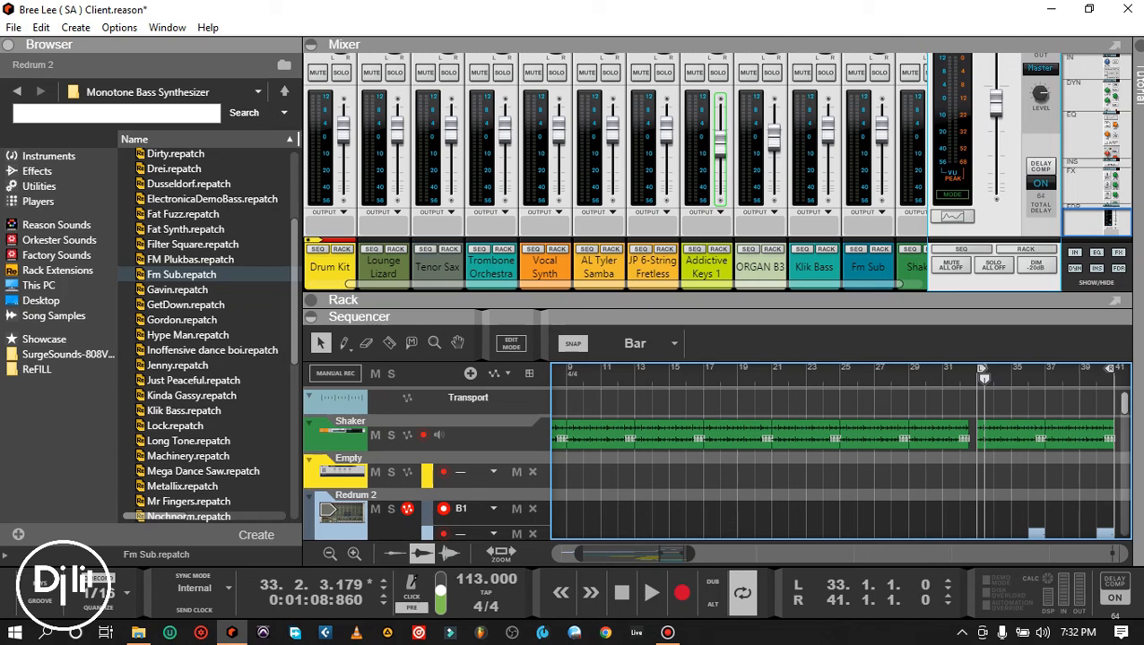
left_click_drag(1124, 404, 1124, 485)
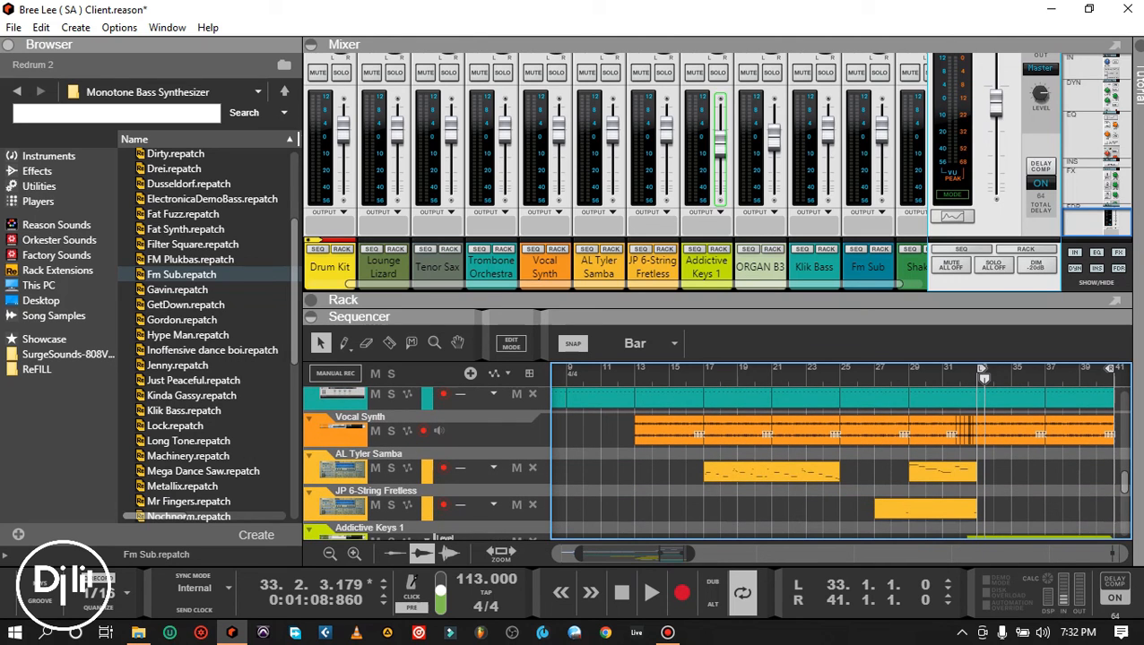
Play the full arrangement from bar 20 into bar 33 to review the transition and the channel levels.
left_click(686, 375)
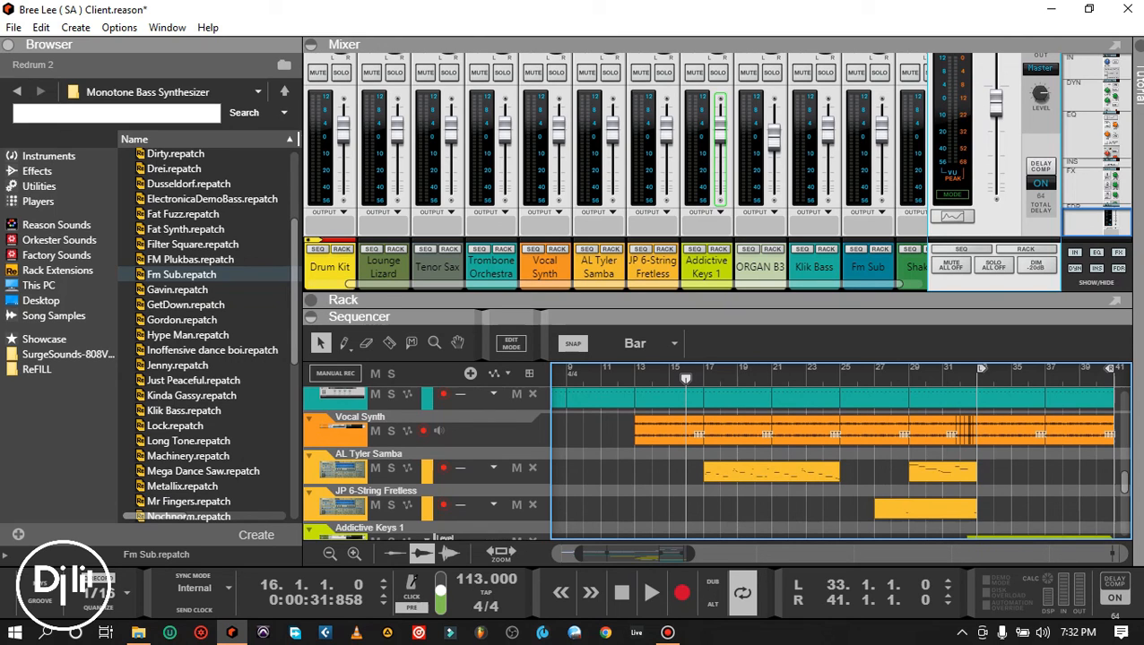
left_click(754, 375)
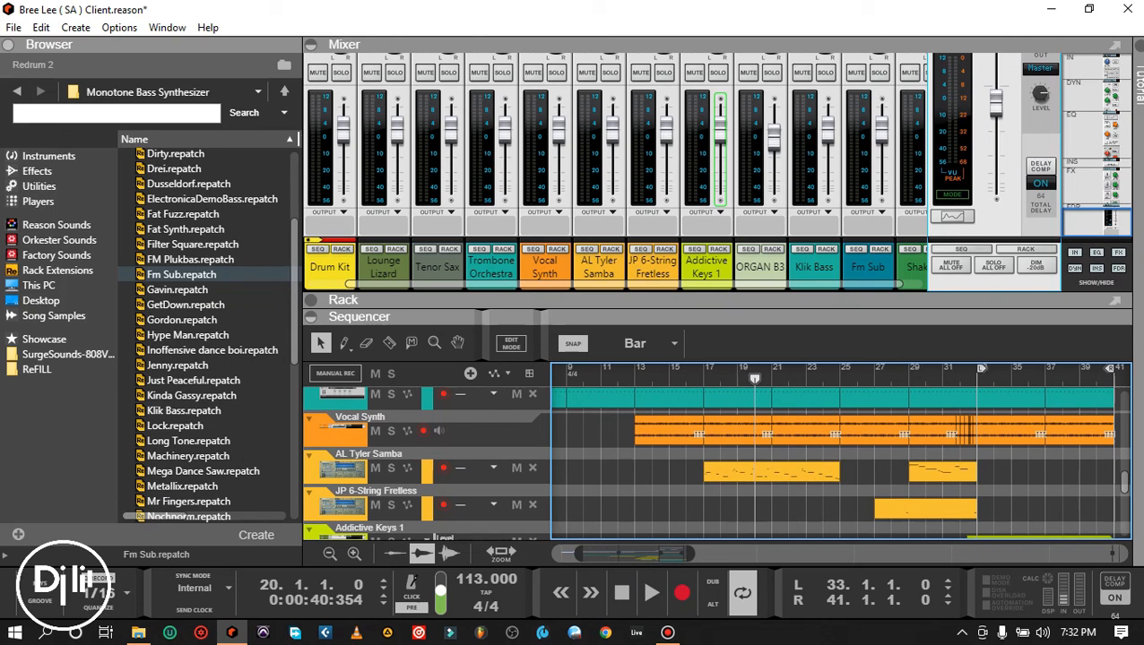
key("space")
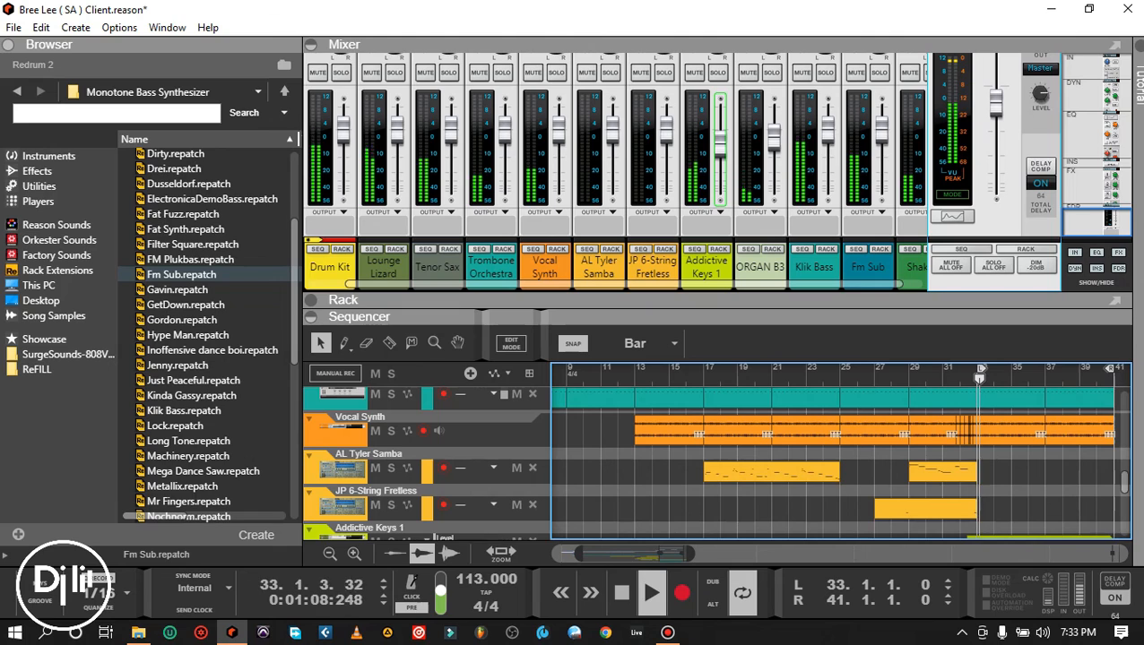
key("space")
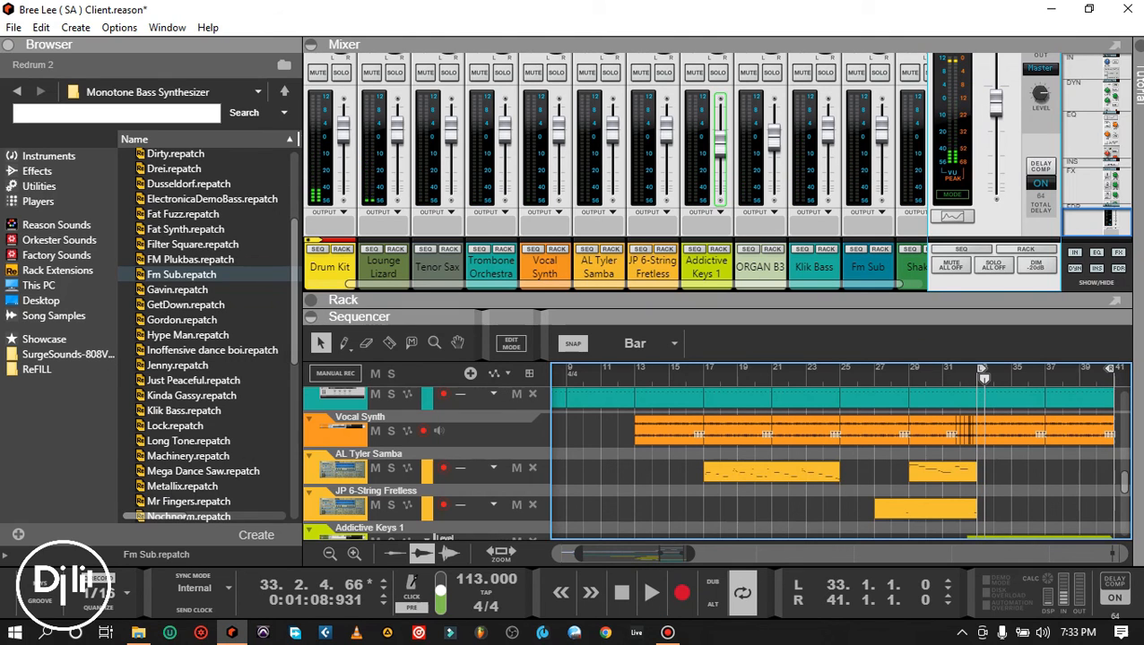